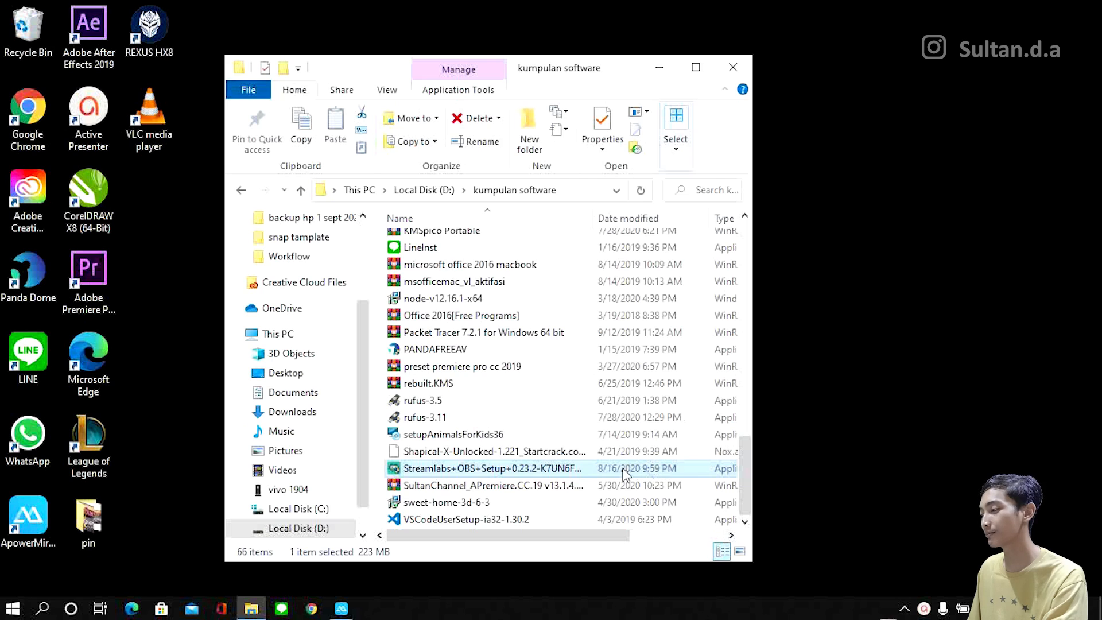
Step: Install Streamlabs OBS 0.23.2 from its setup file, accepting the license and finishing without running the program
double_click(617, 468)
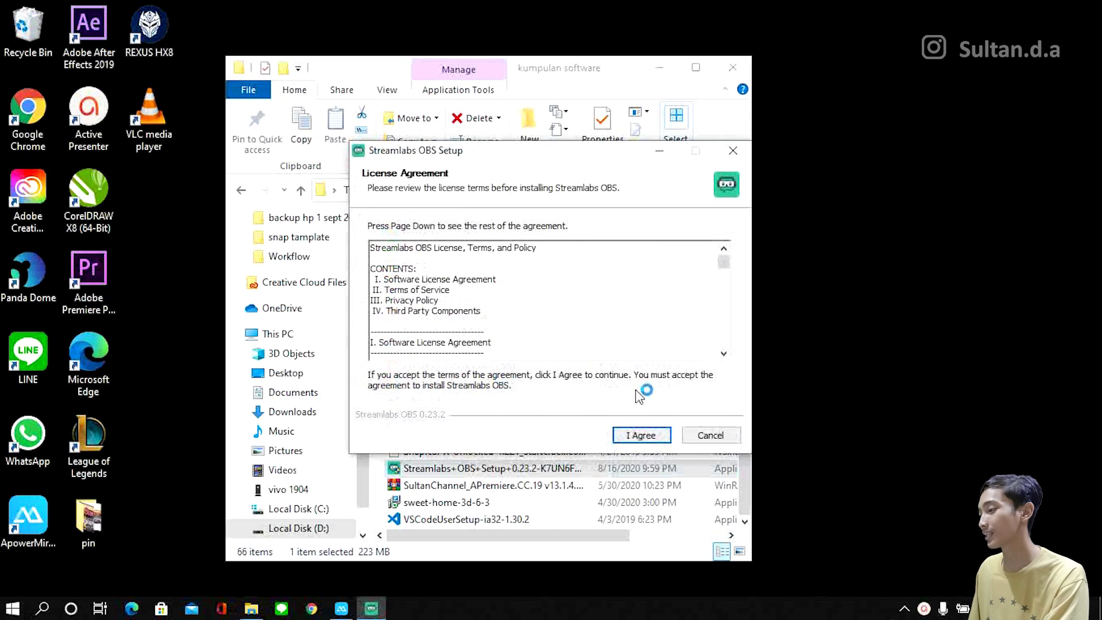
left_click(638, 435)
left_click(638, 435)
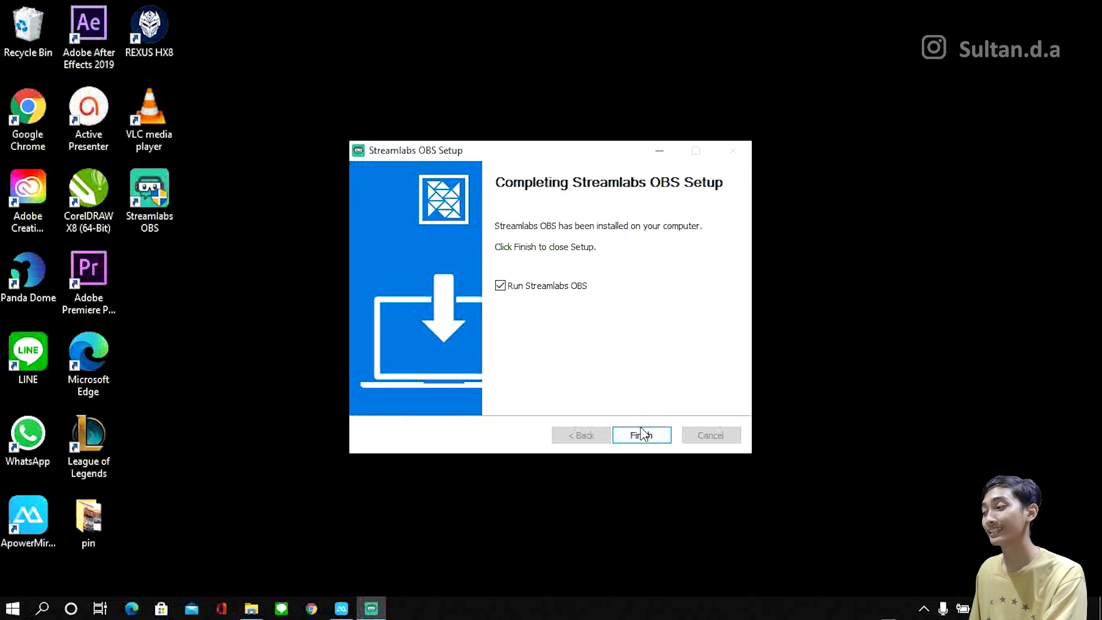
left_click(506, 289)
left_click(641, 434)
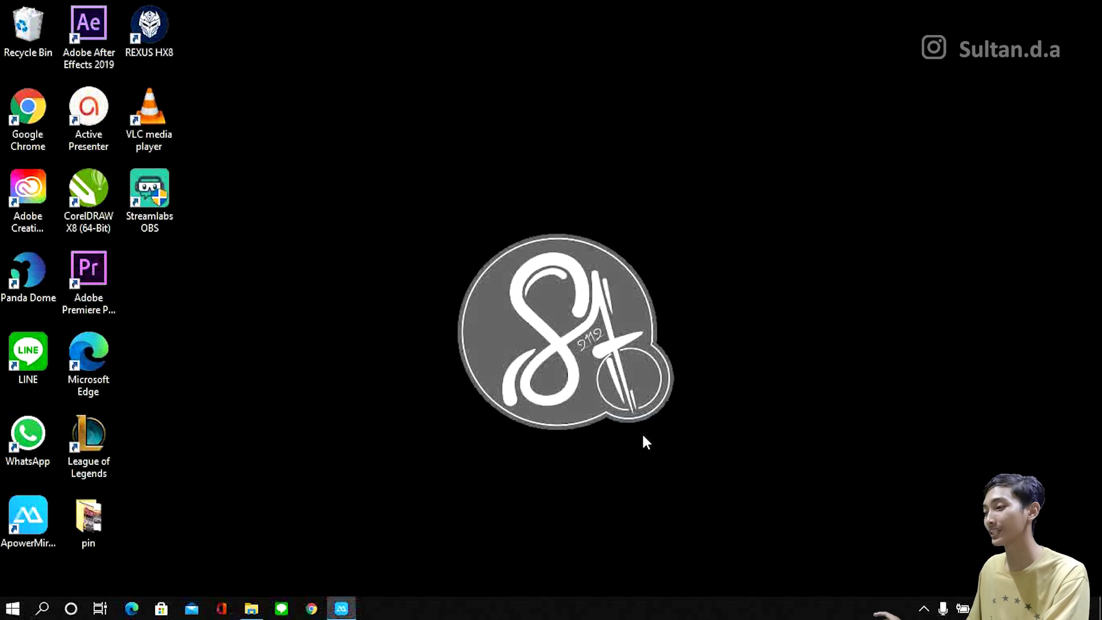
Step: Open the Windows Graphics settings page from the System display settings
left_click(13, 607)
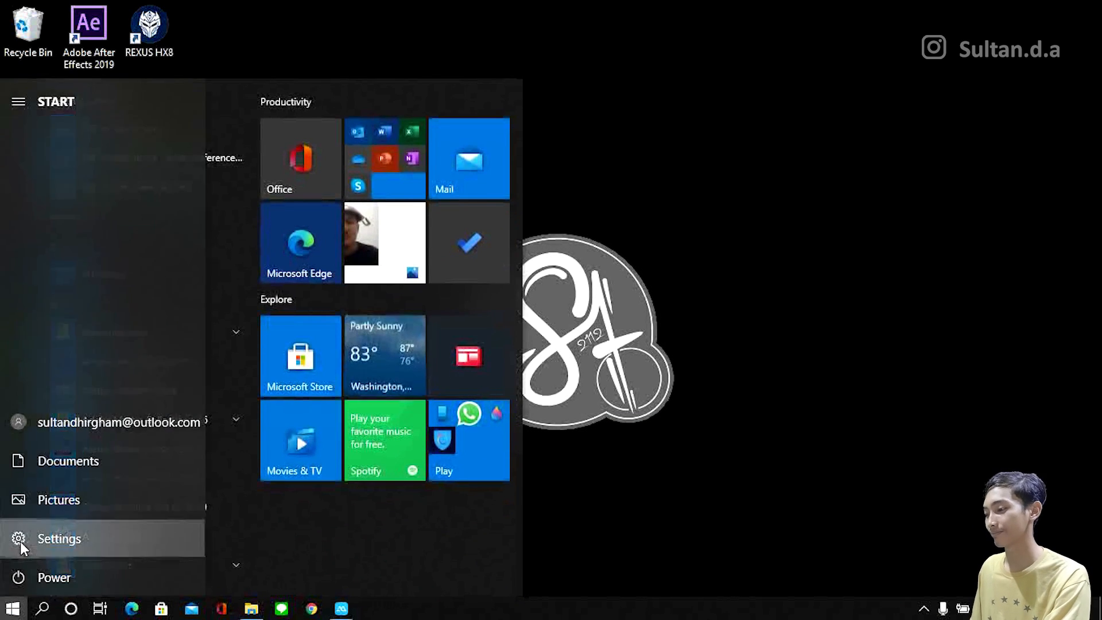
left_click(20, 540)
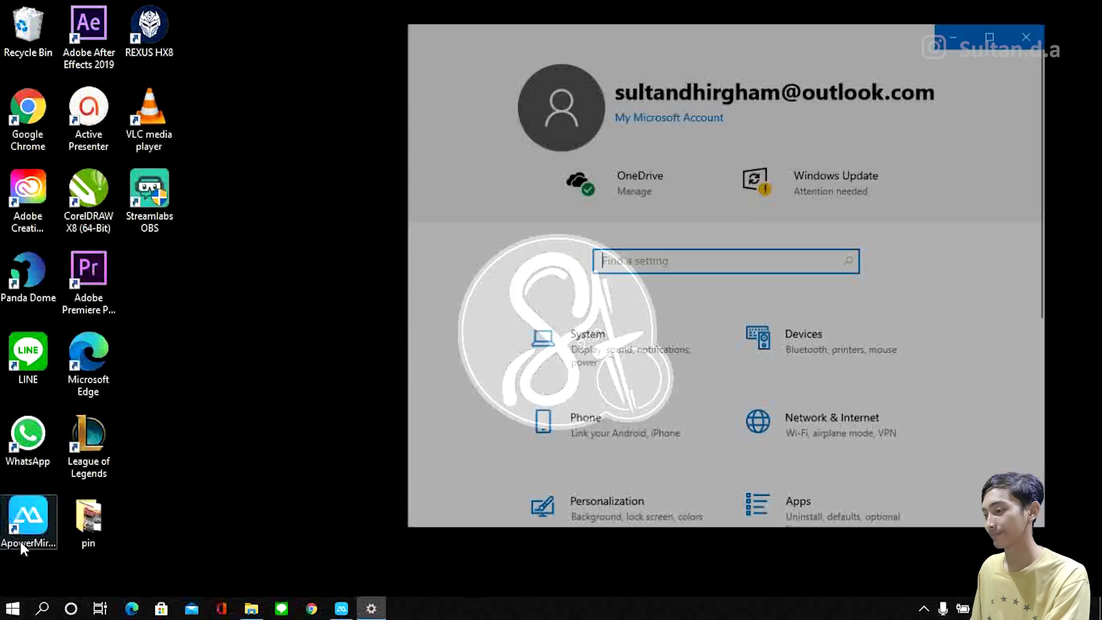
scroll(660, 322, "down", 2)
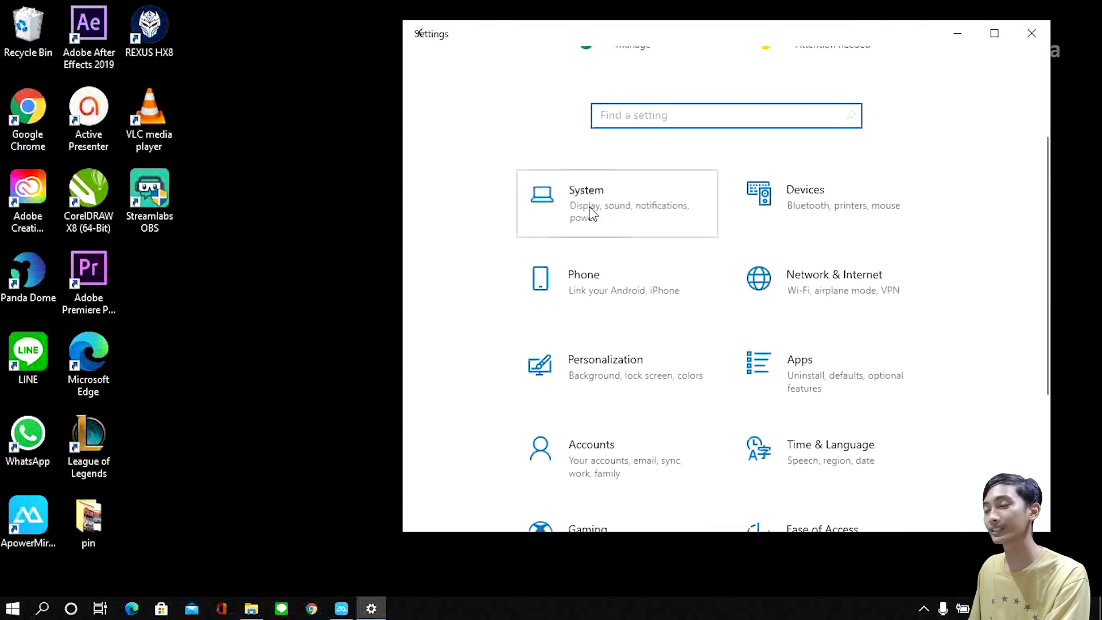
left_click(660, 221)
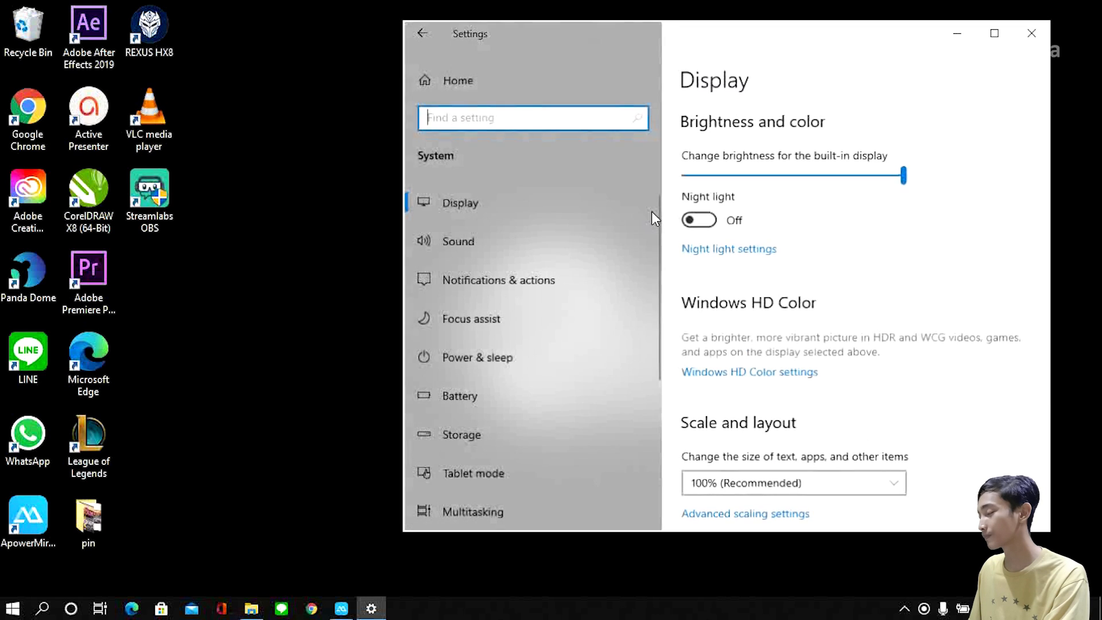
scroll(781, 241, "down", 5)
scroll(796, 233, "down", 2)
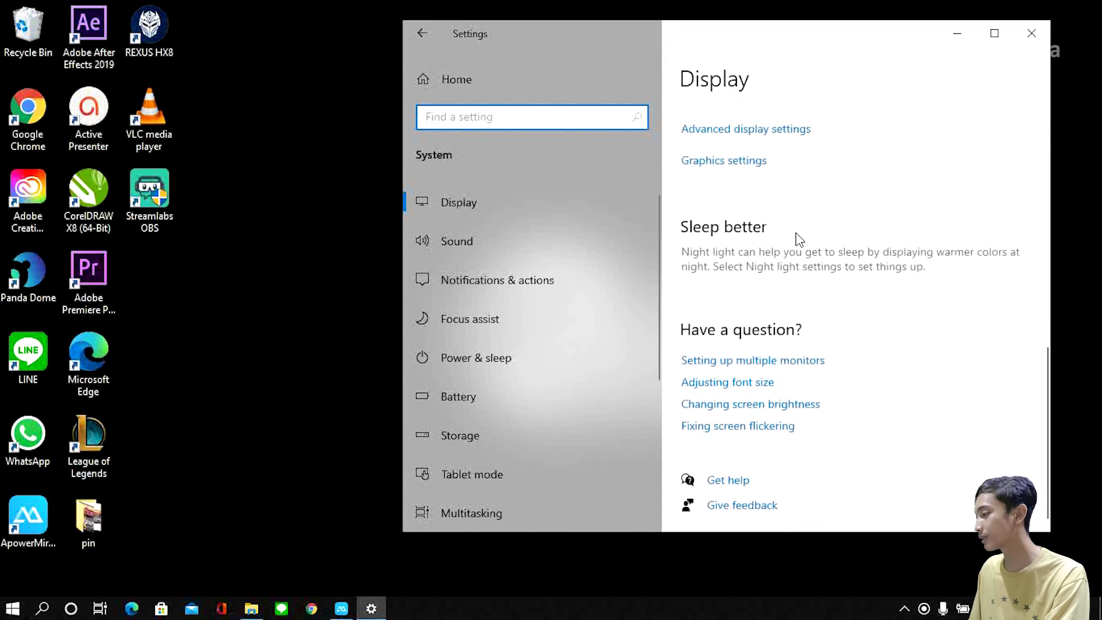
left_click(750, 164)
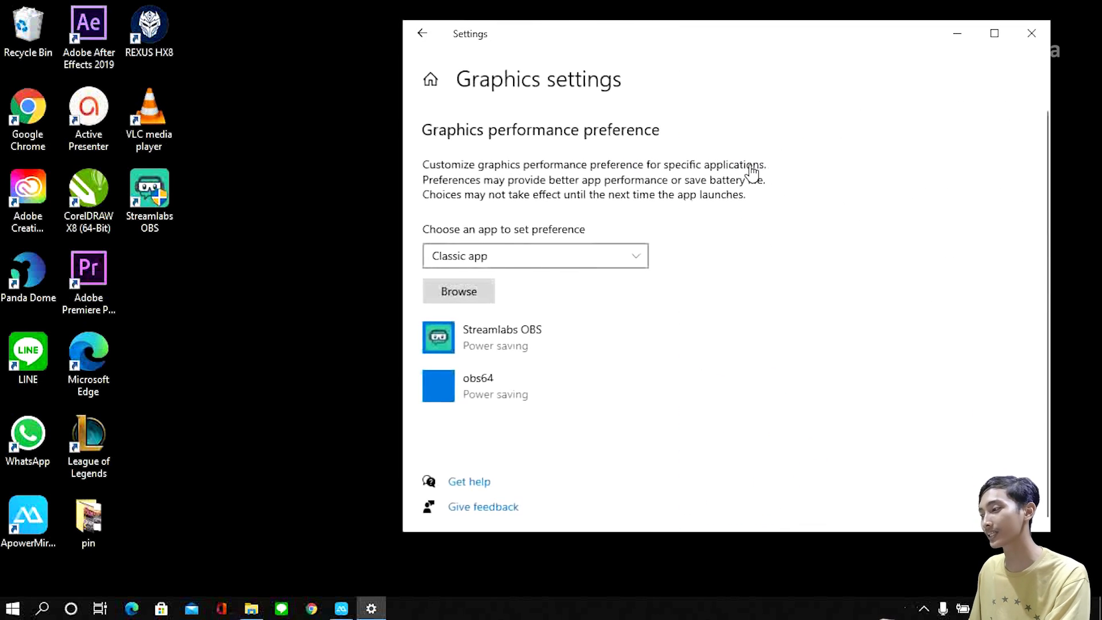
Step: Start browsing for a classic app and open the Streamlabs OBS shortcut's file location to check its install folder
left_click(481, 298)
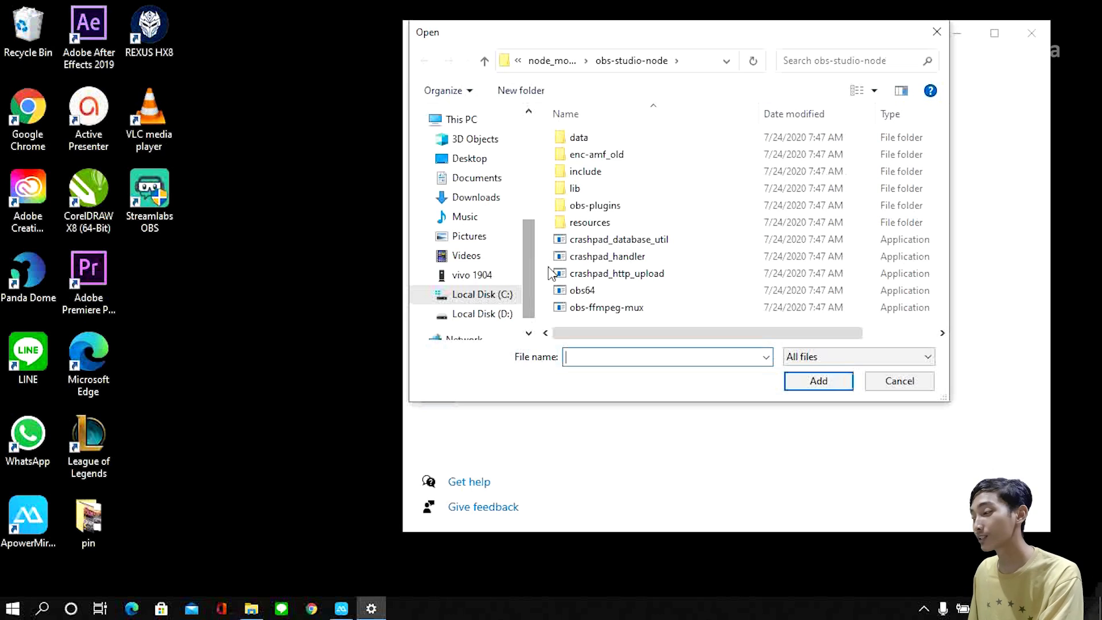
scroll(646, 204, "right", 1)
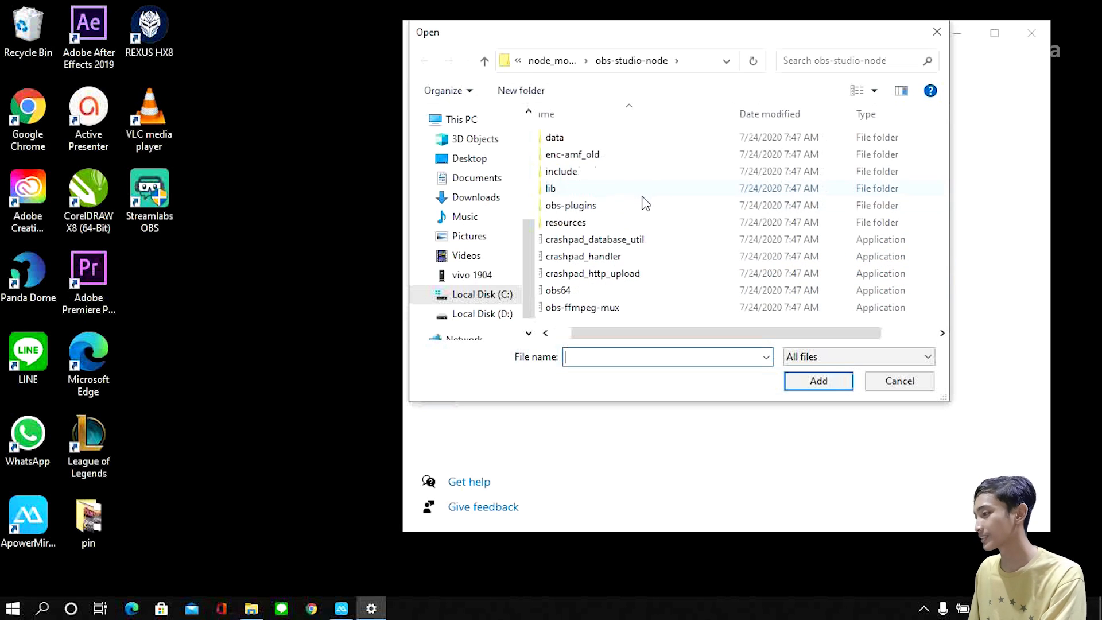
left_click(172, 194)
right_click(173, 196)
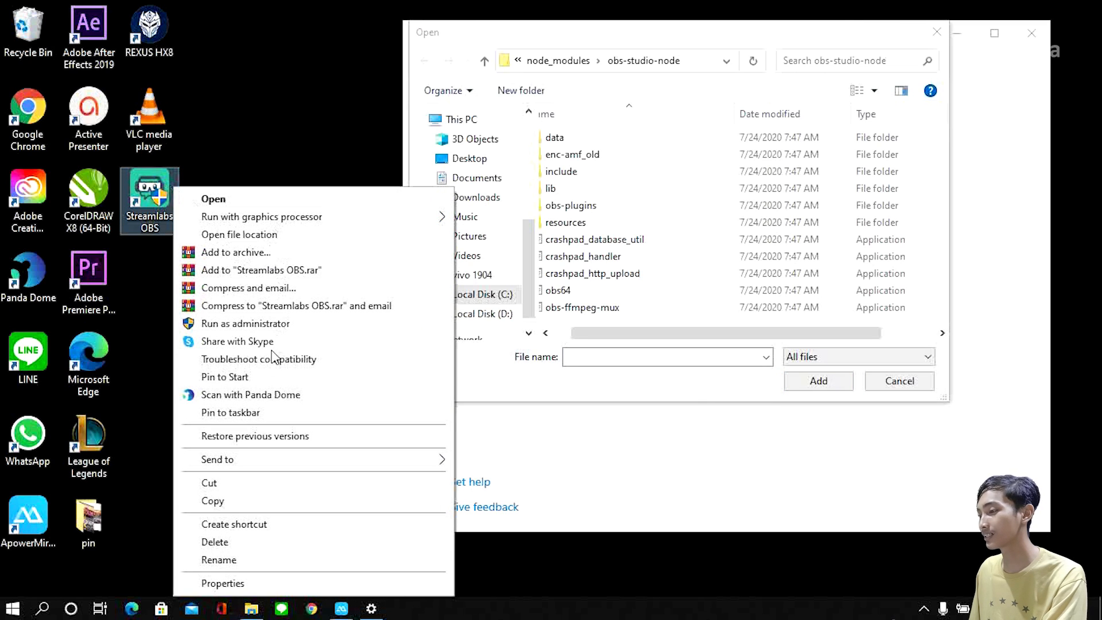
left_click(249, 238)
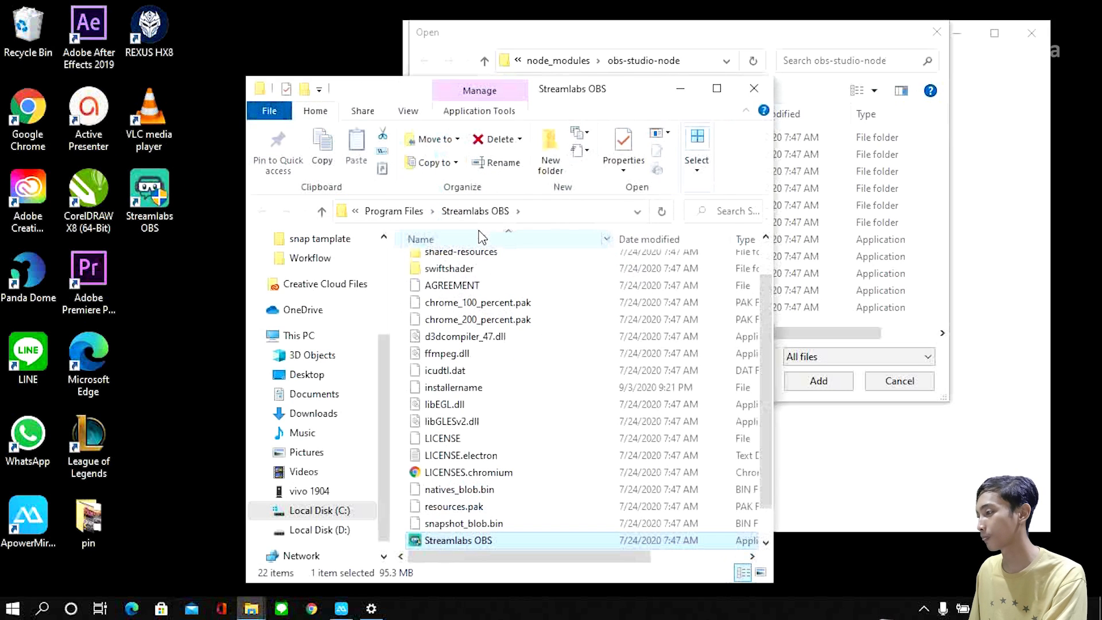
scroll(511, 306, "down", 1)
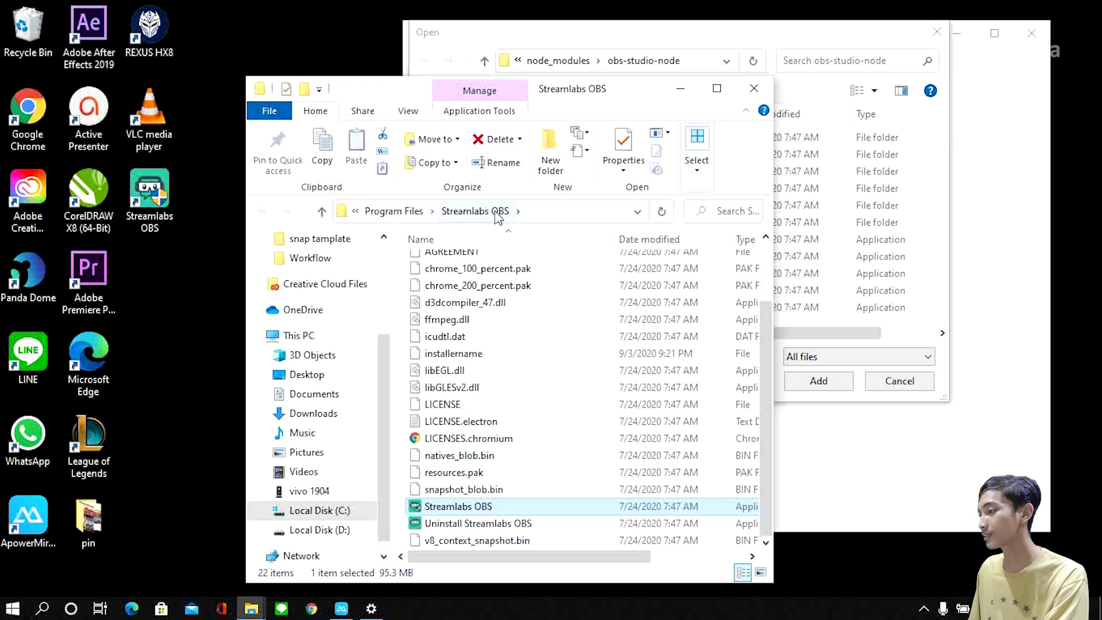
Step: Try to add the Streamlabs OBS application from Program Files\Streamlabs OBS on drive C to the graphics preference list
left_click(729, 32)
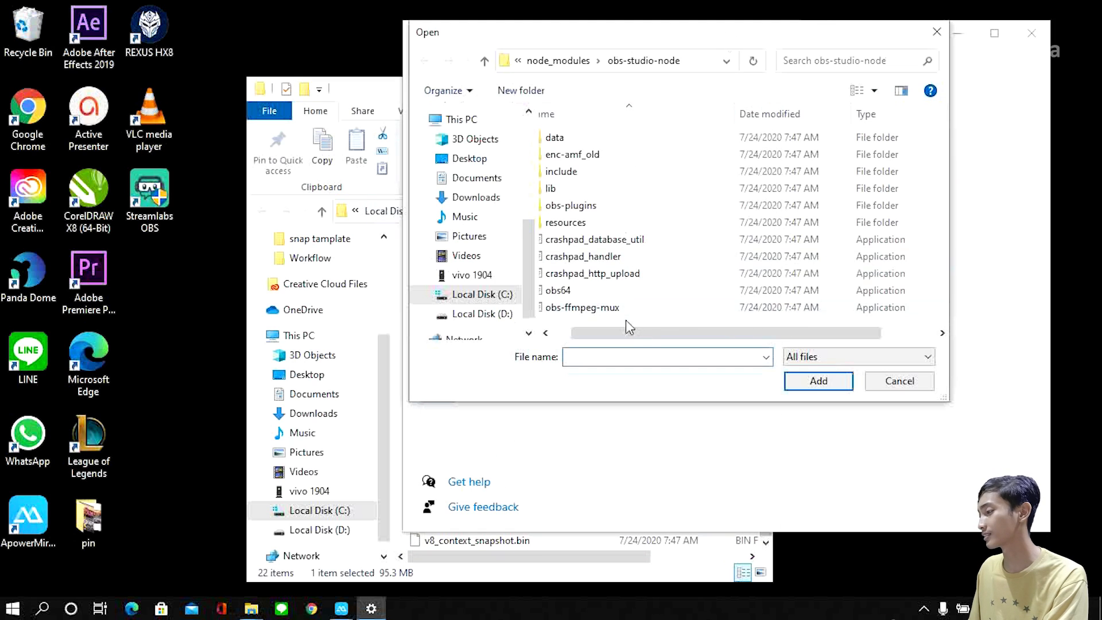
left_click_drag(676, 334, 652, 334)
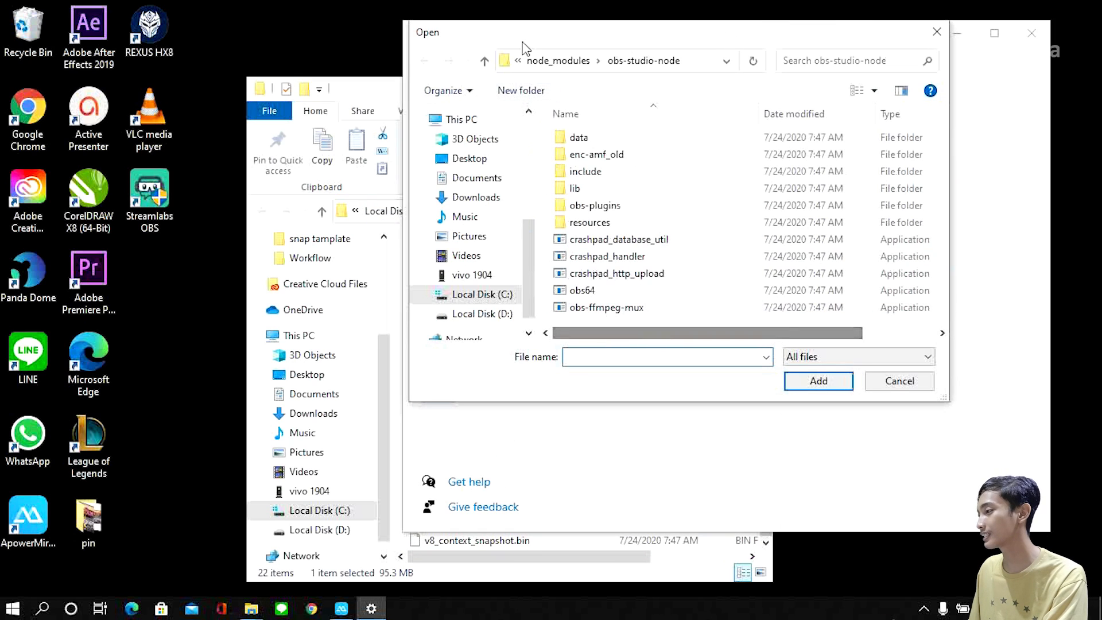
left_click(484, 295)
double_click(630, 194)
scroll(643, 190, "down", 3)
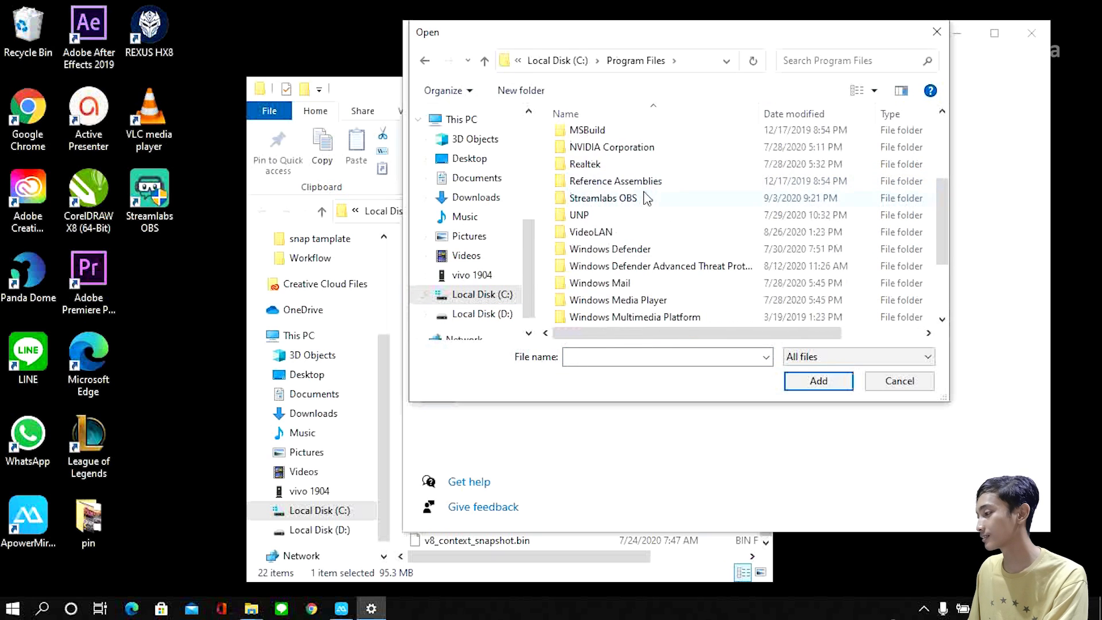
scroll(635, 244, "up", 1)
double_click(616, 236)
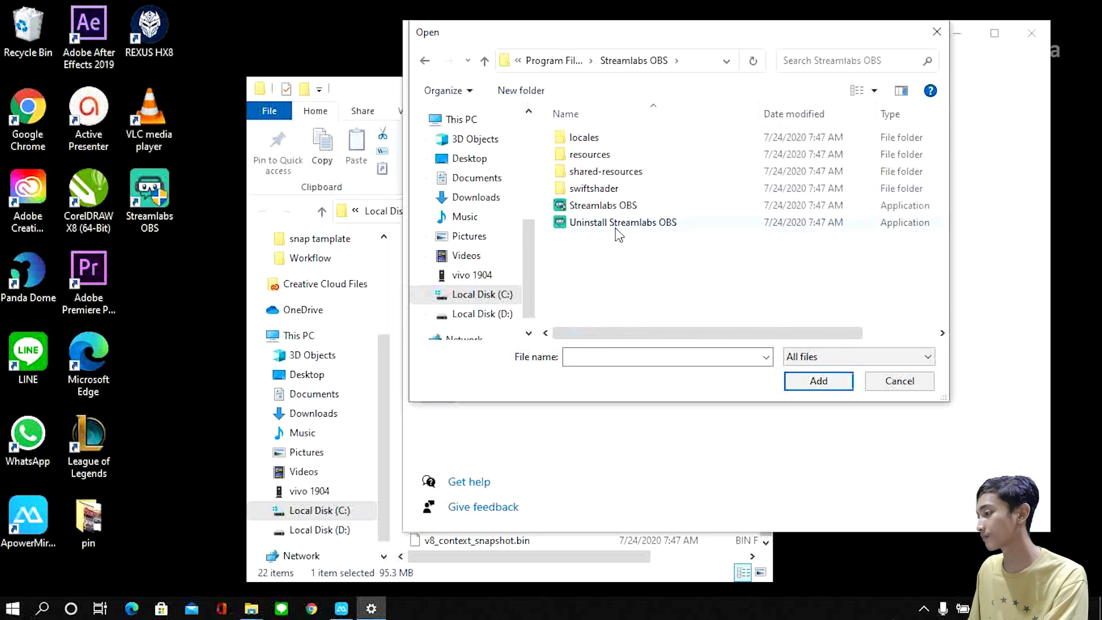
left_click(642, 206)
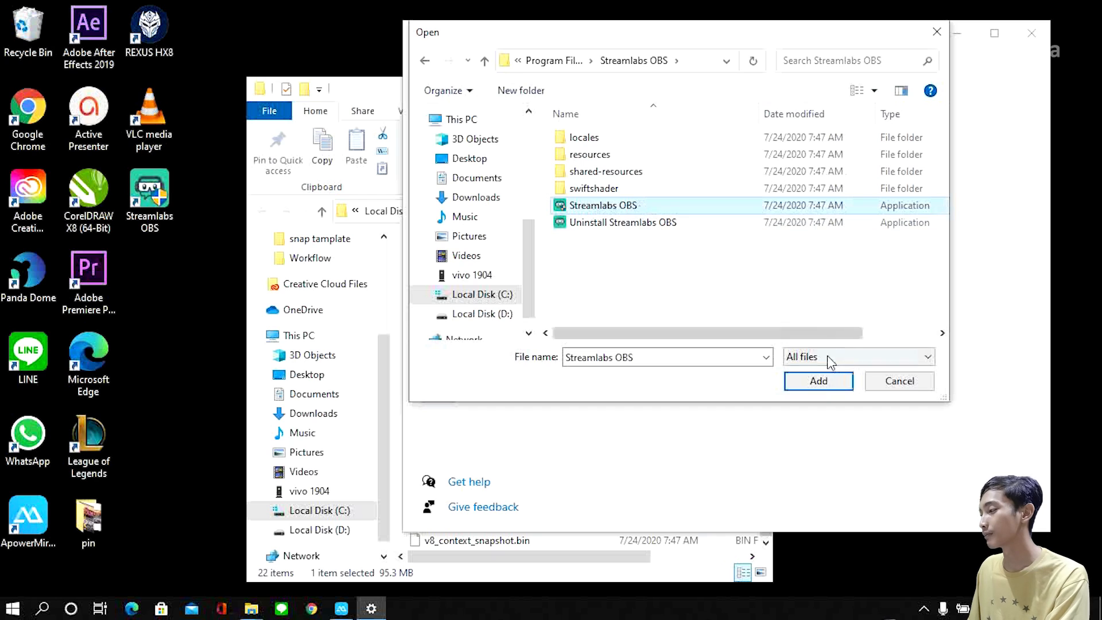
left_click(824, 381)
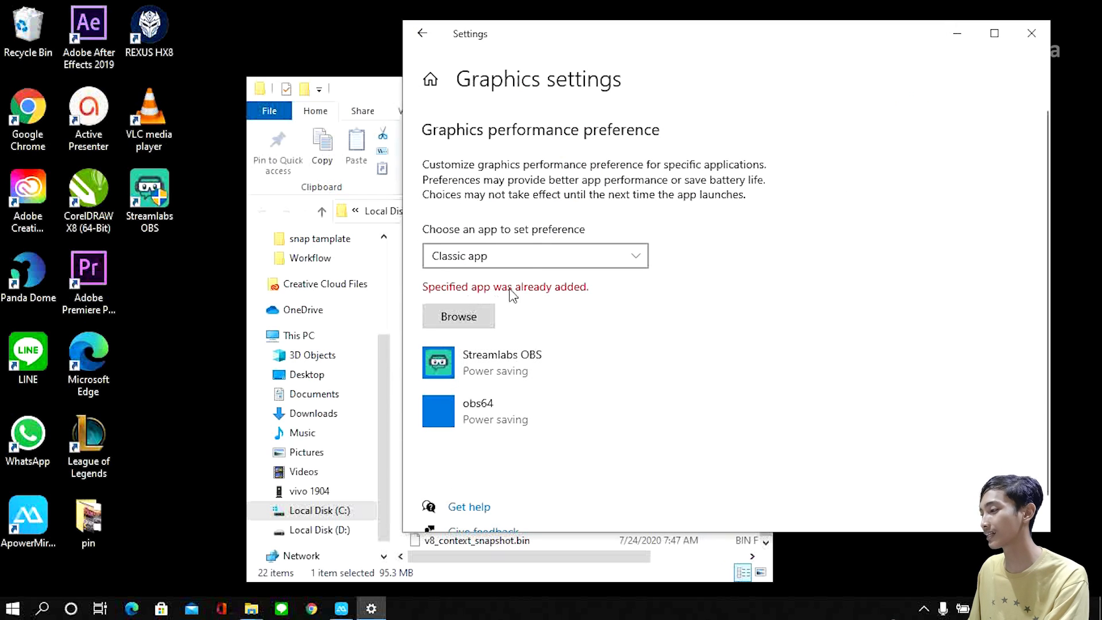
Step: Set the graphics preference of Streamlabs OBS to System default and save it
left_click(514, 358)
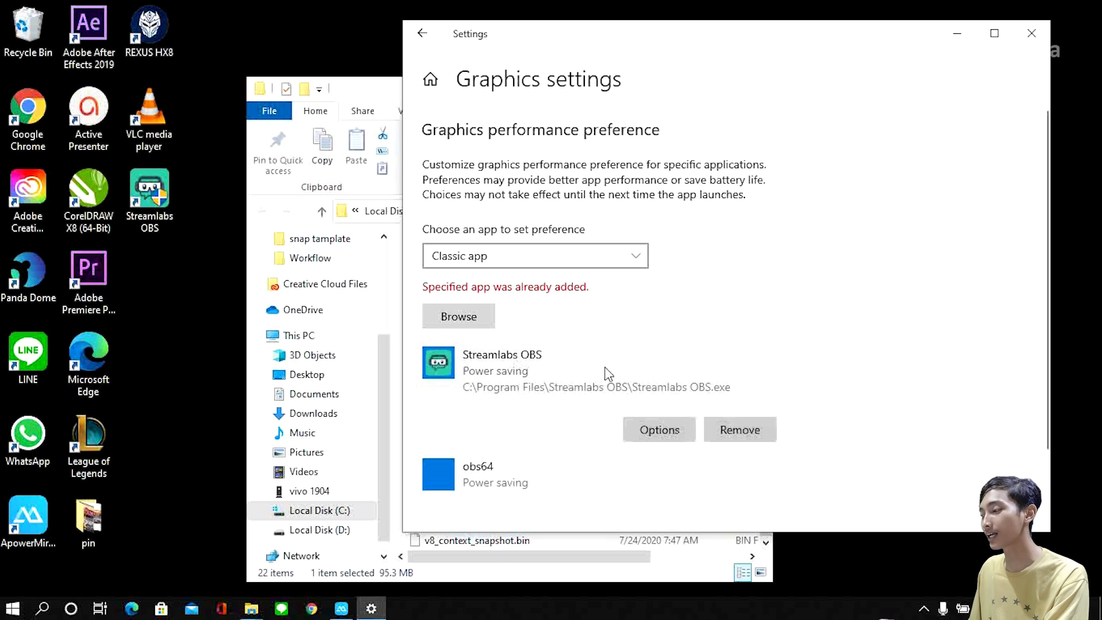
left_click(663, 432)
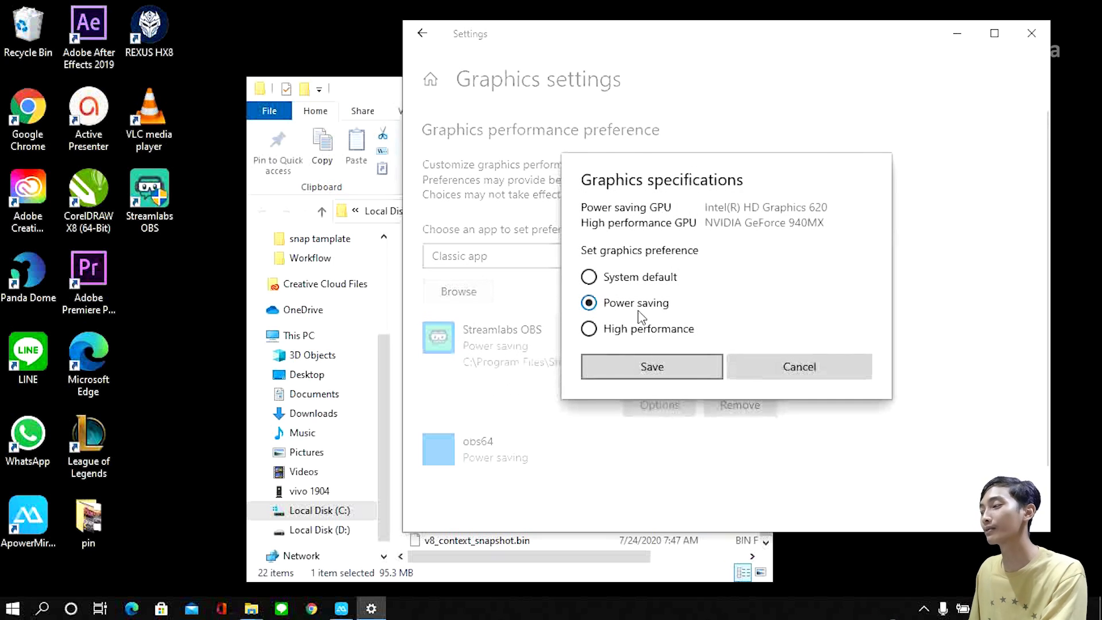
left_click(673, 374)
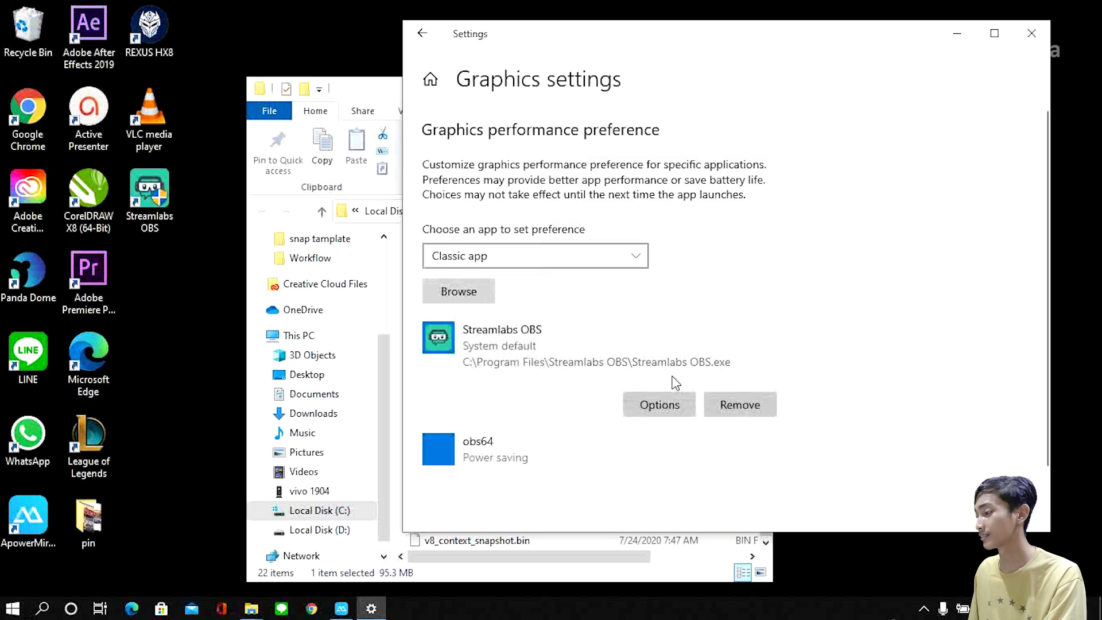
Step: Locate obs64 by browsing from Streamlabs OBS\resources through app.asar.unpacked and node_modules to obs-studio-node, without adding it
left_click(619, 462)
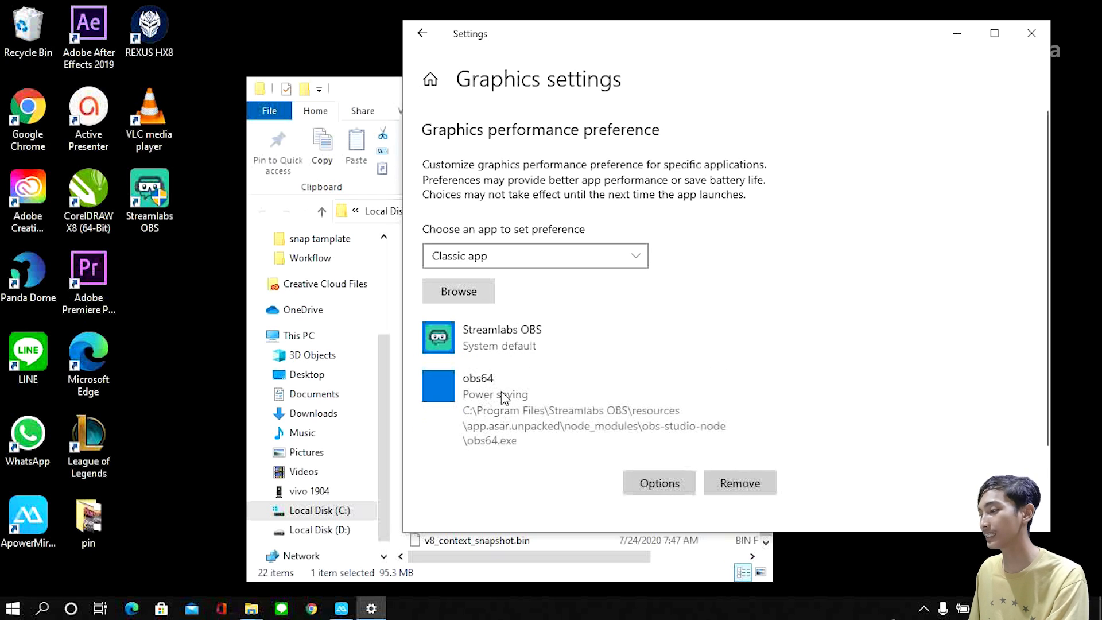
left_click(487, 292)
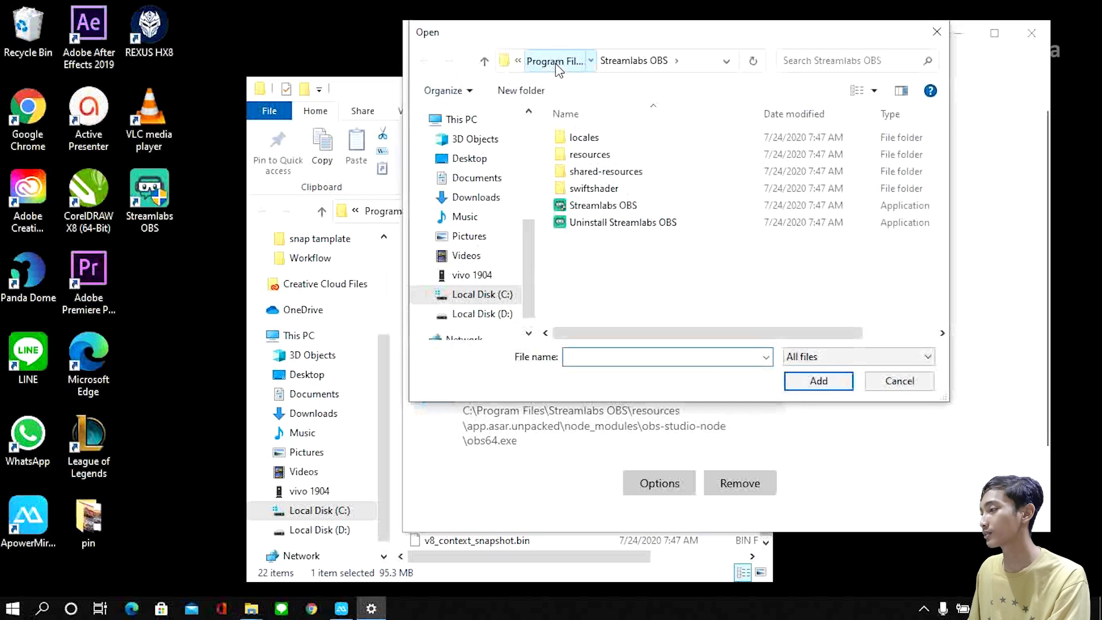
left_click(554, 61)
double_click(609, 317)
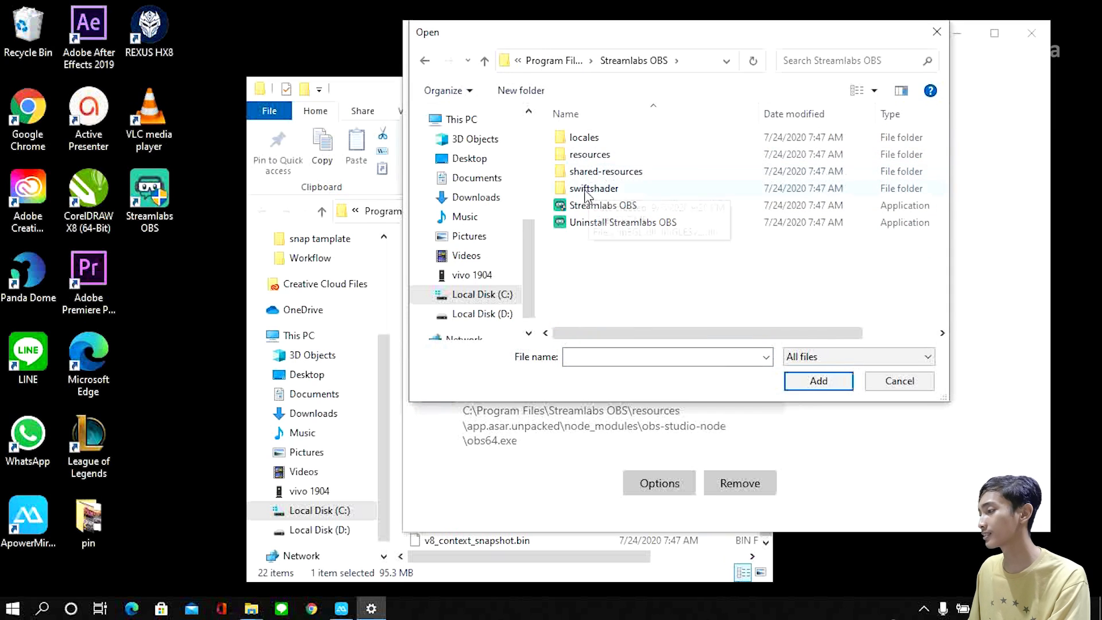
double_click(610, 172)
left_click(424, 61)
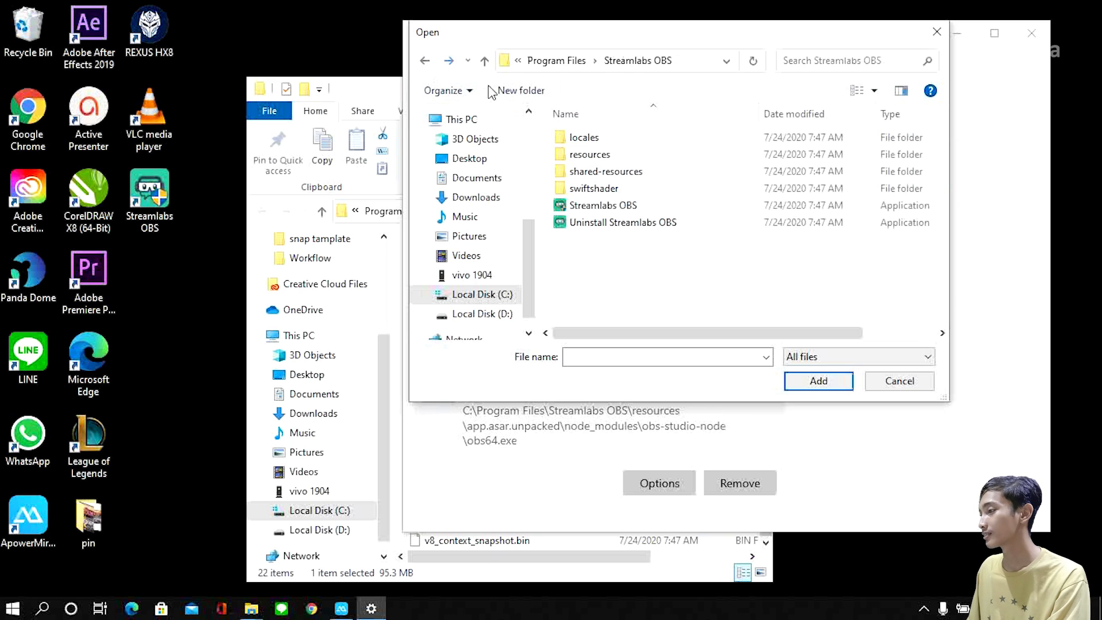
double_click(610, 152)
double_click(603, 141)
double_click(576, 138)
double_click(618, 161)
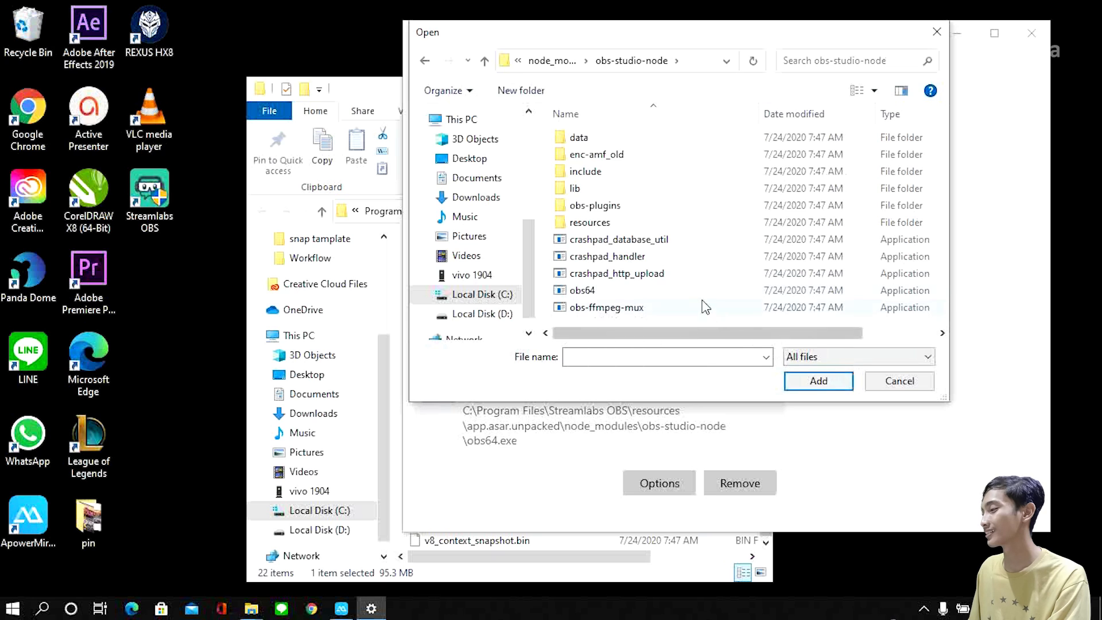
left_click(884, 381)
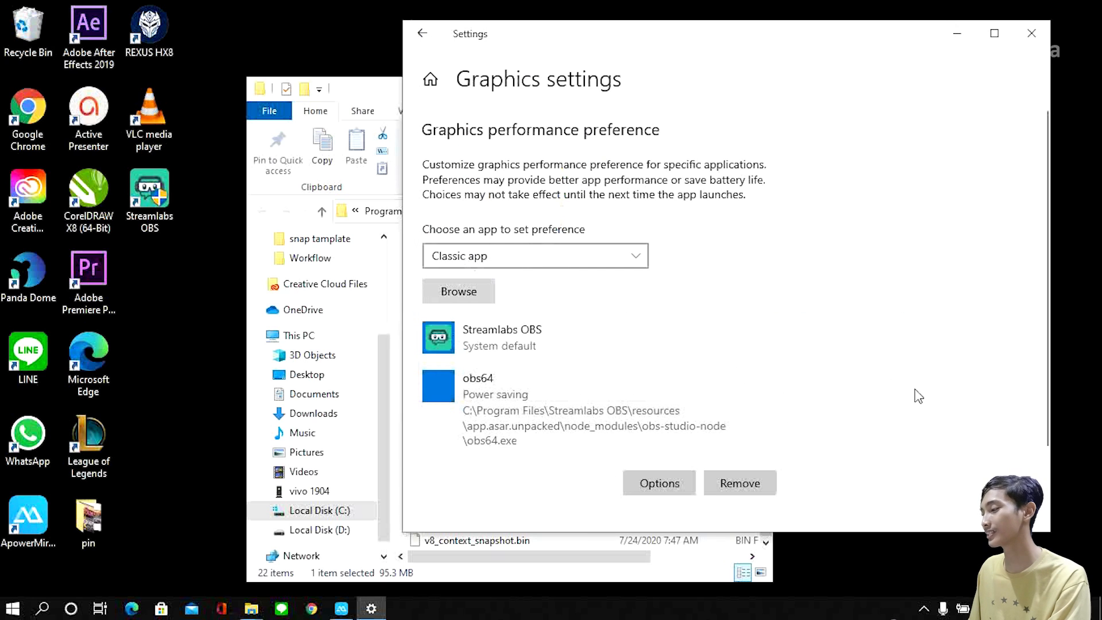
Step: Review the graphics preference options for obs64 without changing them and close Settings
left_click(657, 483)
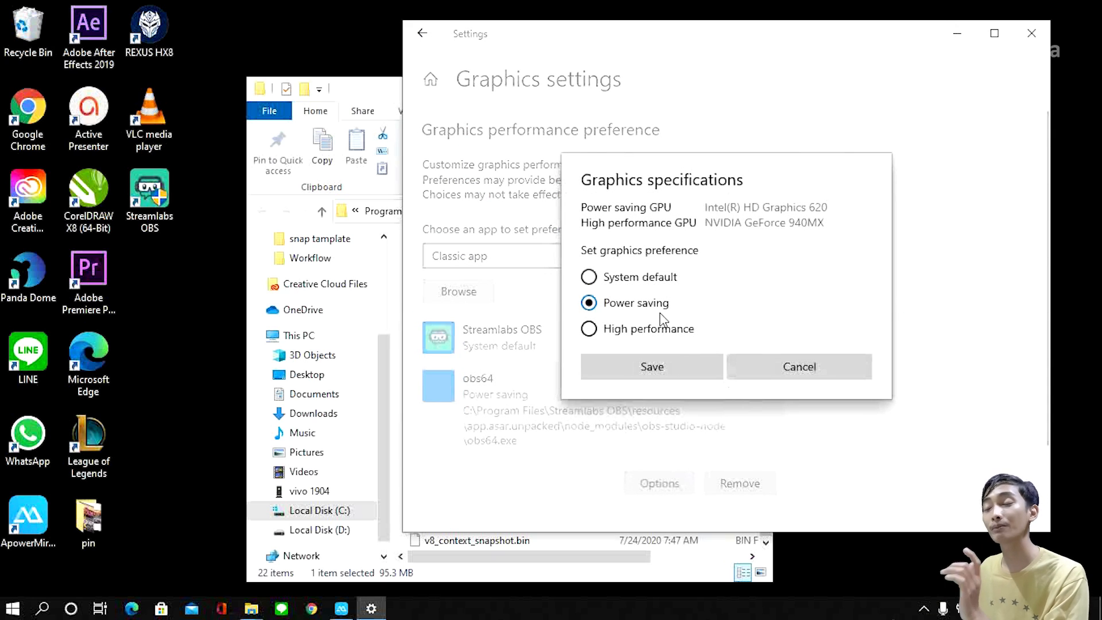
left_click(787, 362)
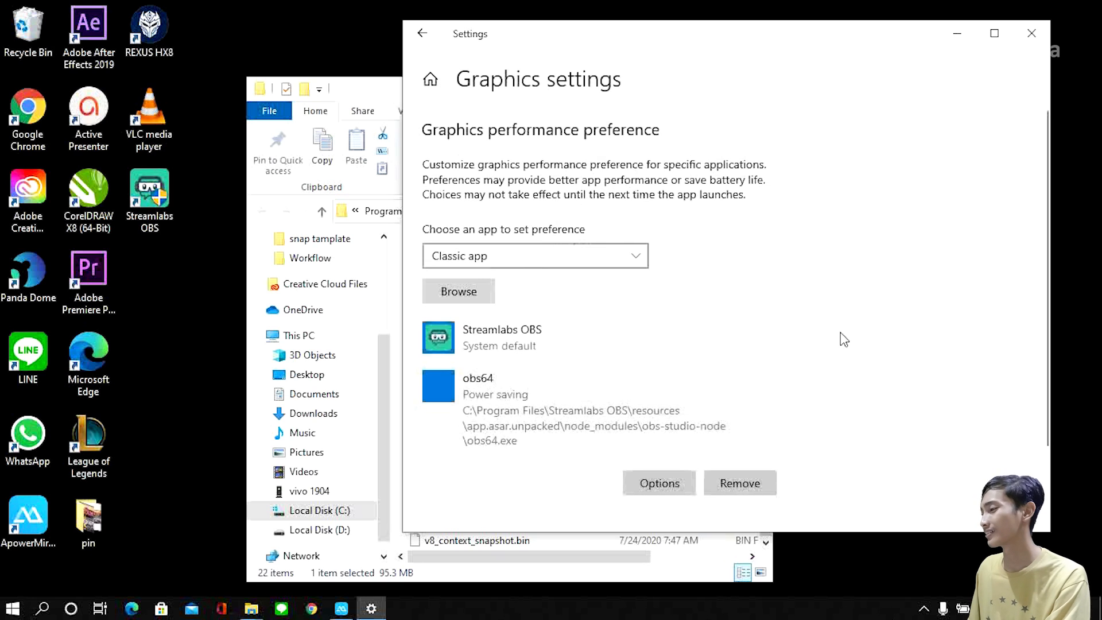
left_click(1020, 29)
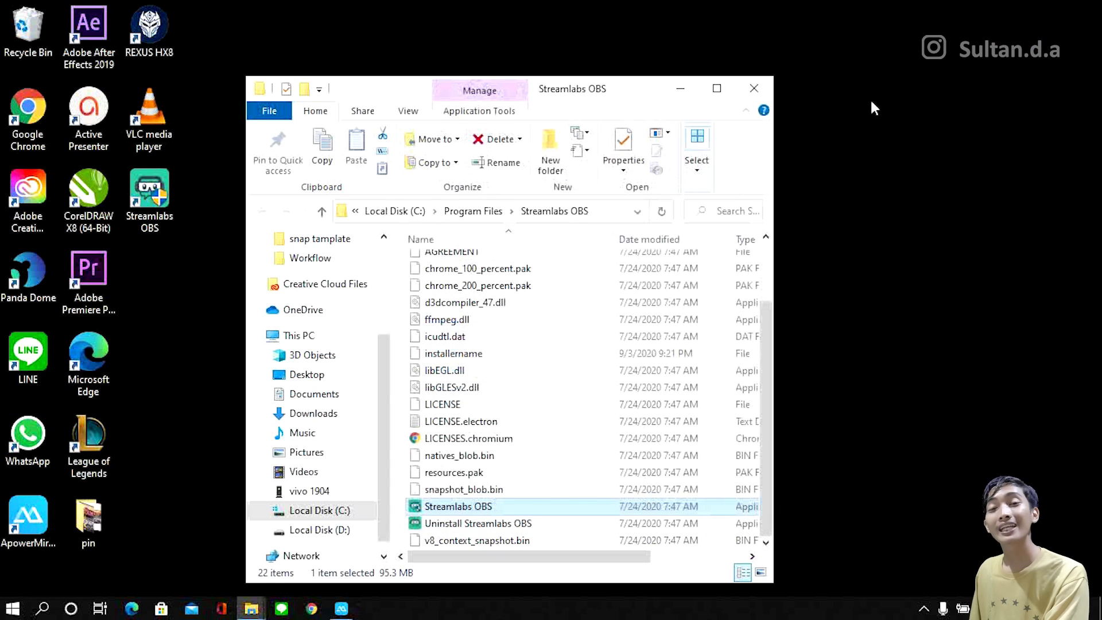
Step: Close the Streamlabs OBS folder window and open the NVIDIA Control Panel
right_click(857, 60)
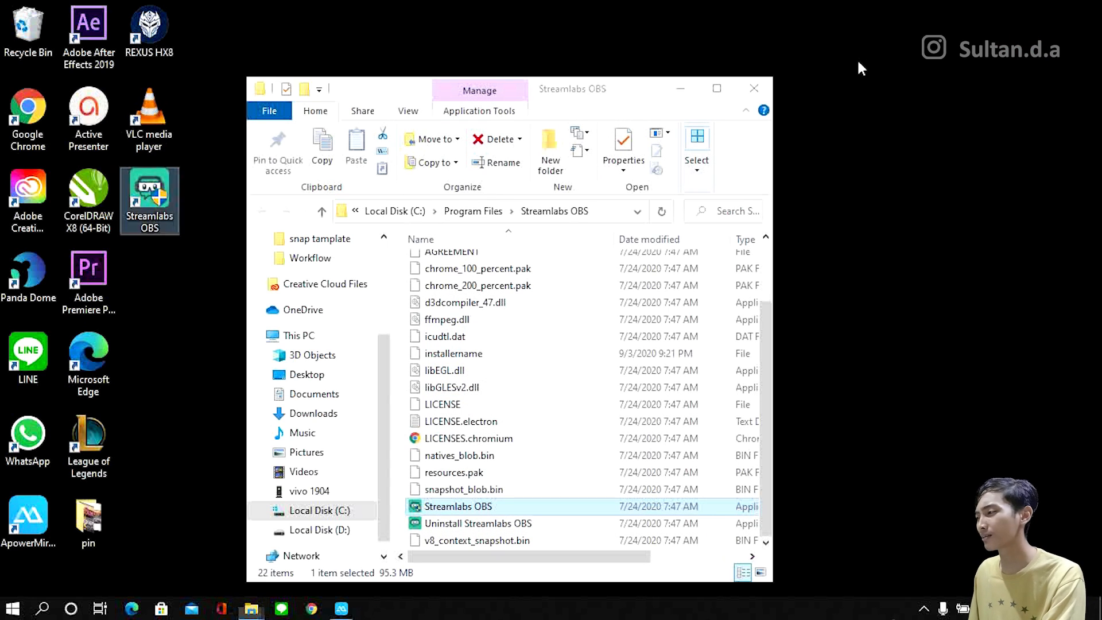
left_click(908, 193)
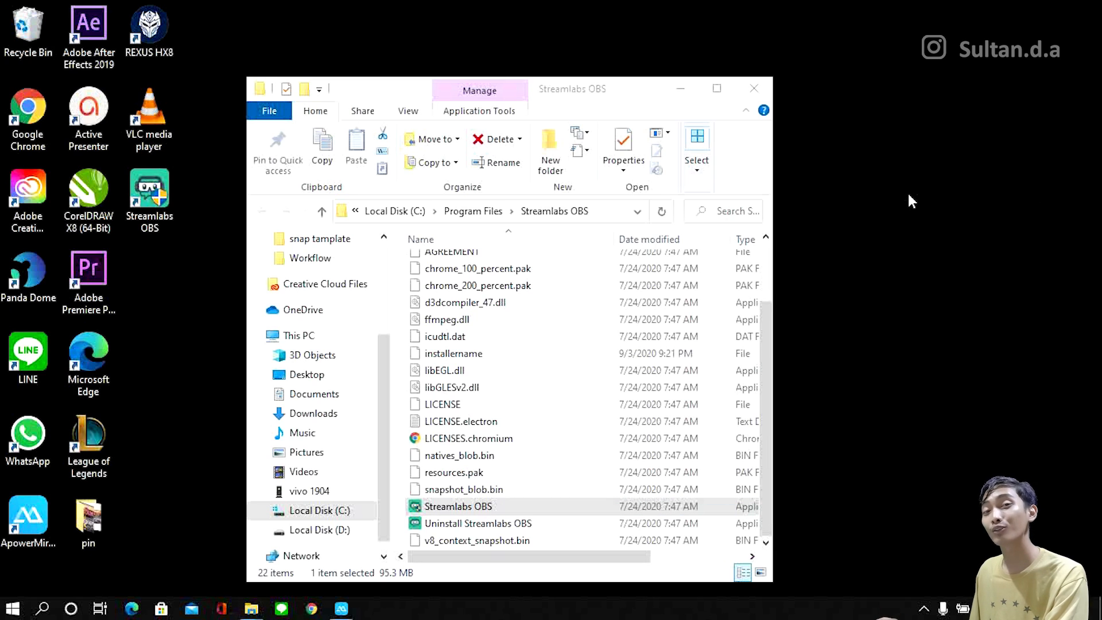
left_click(757, 88)
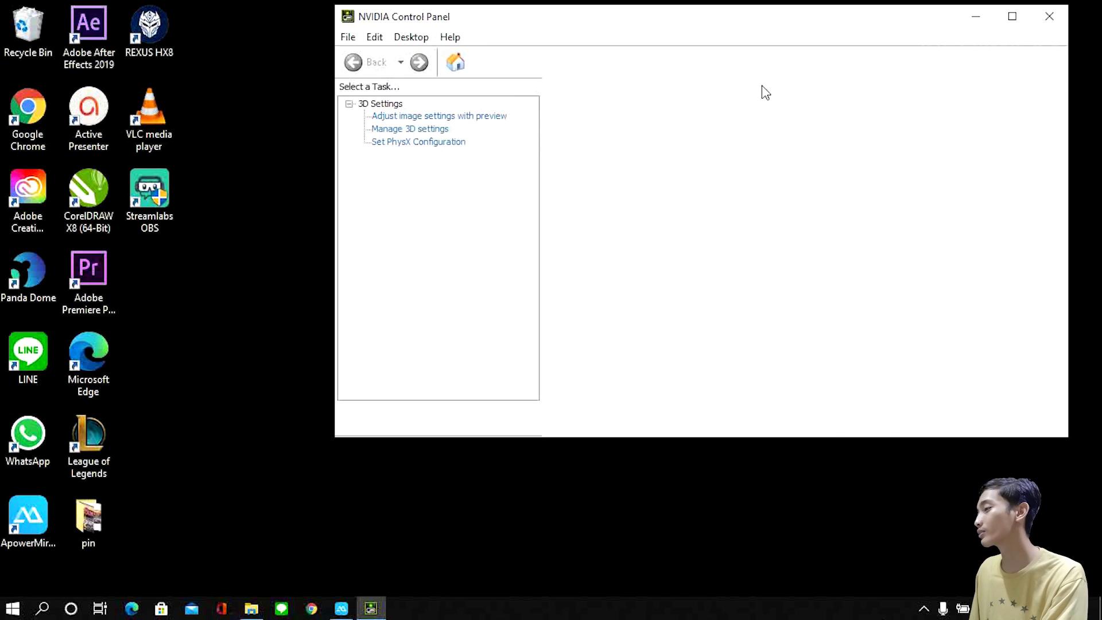
Step: In the Manage 3D Settings program settings, select streamlabs obs.exe as the program to customize
left_click(711, 247)
left_click(794, 238)
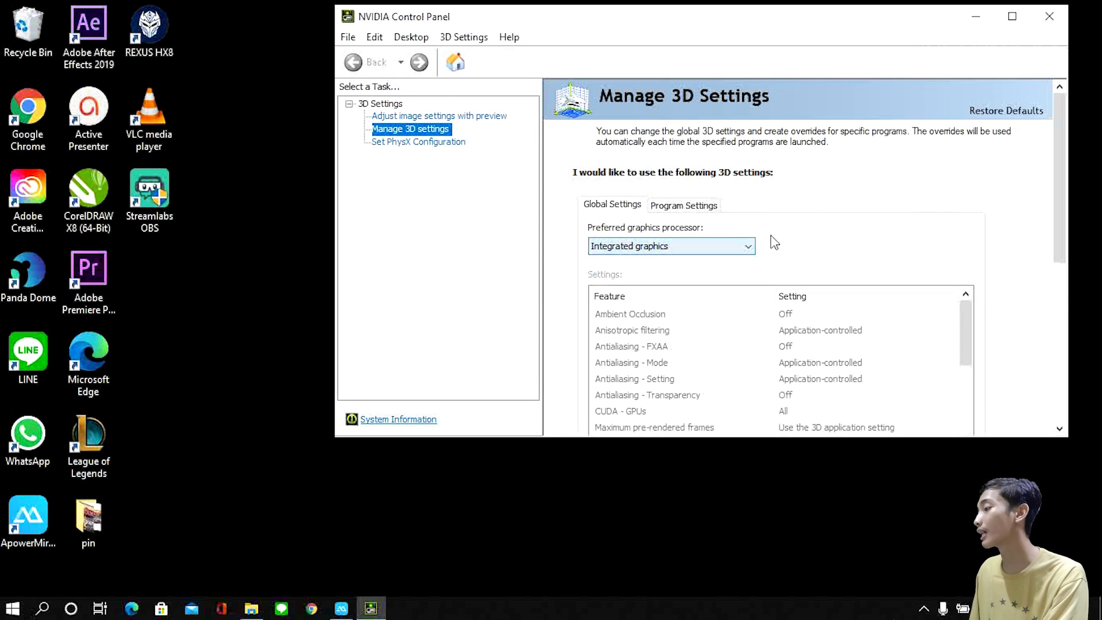
left_click(691, 206)
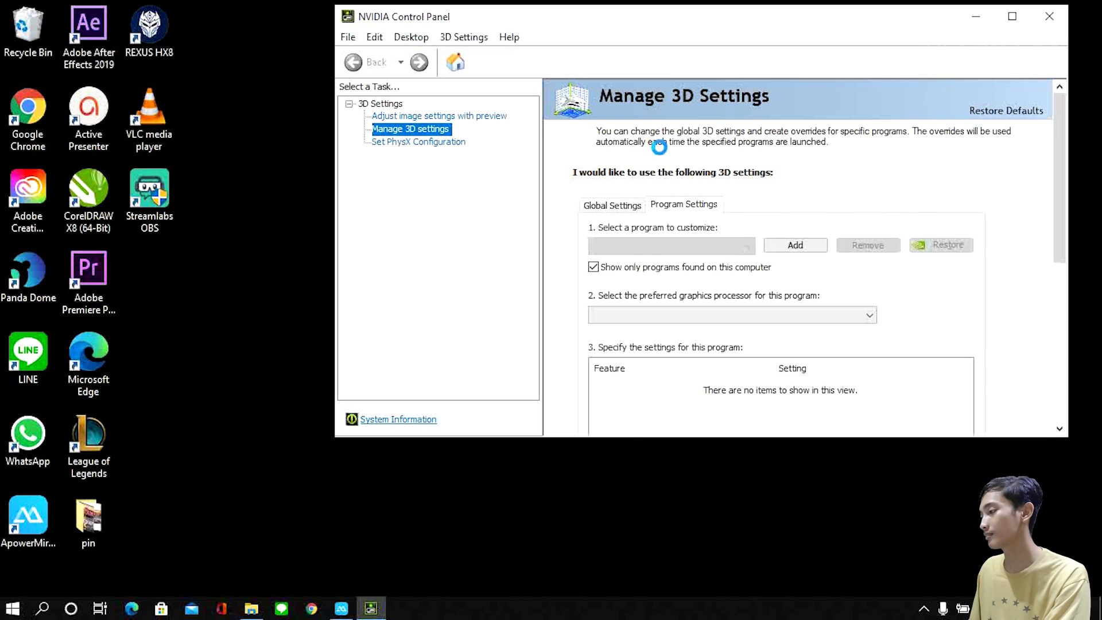
scroll(730, 195, "down", 1)
scroll(731, 196, "down", 1)
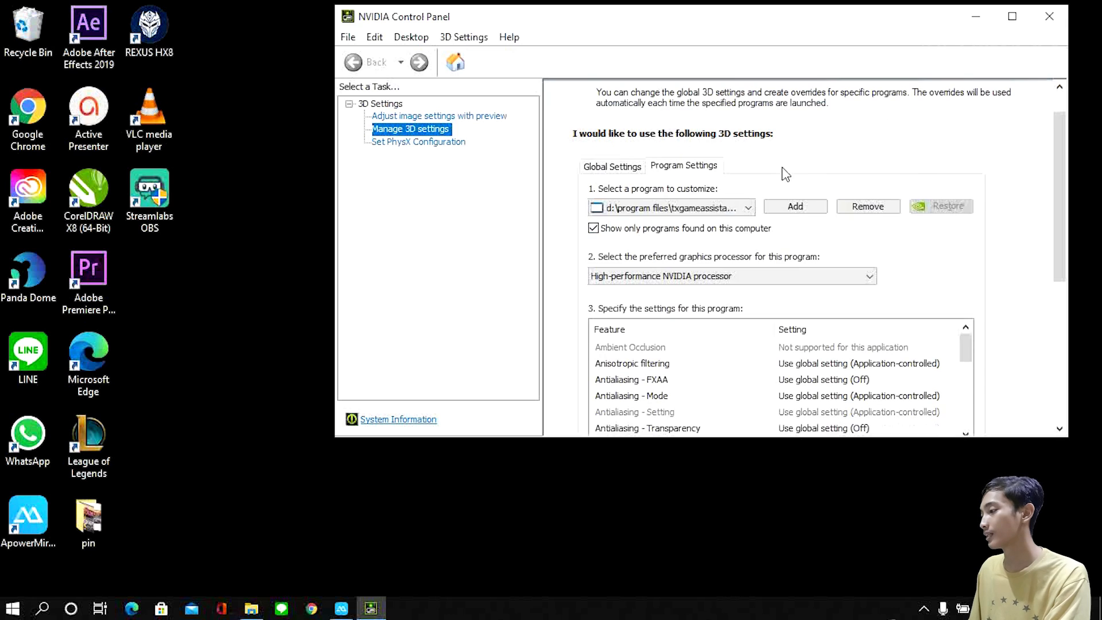
left_click(731, 208)
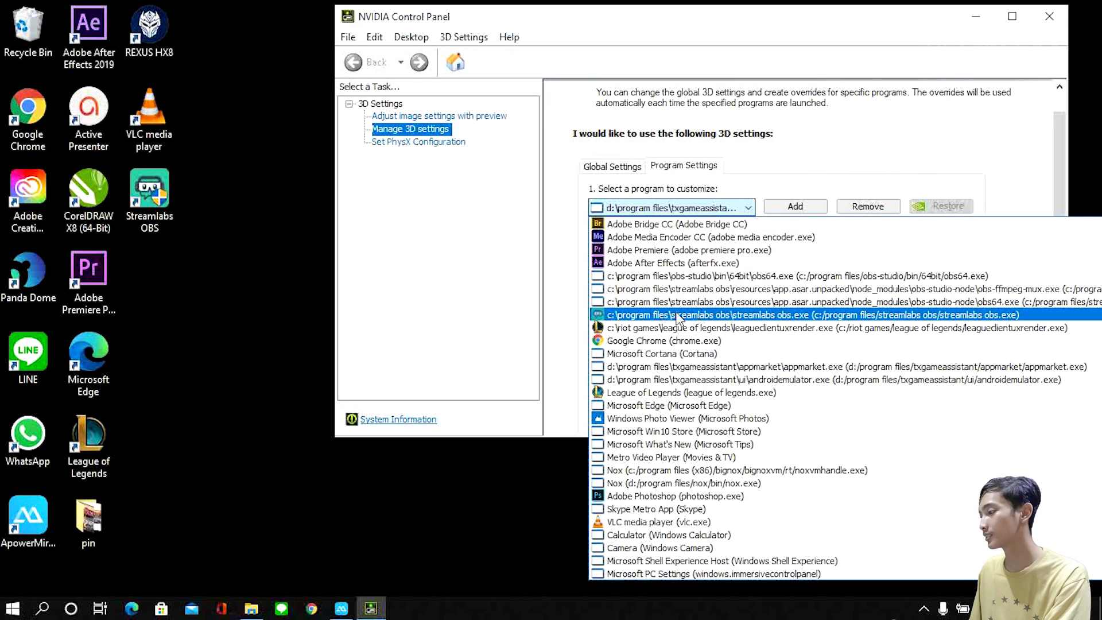
left_click(694, 318)
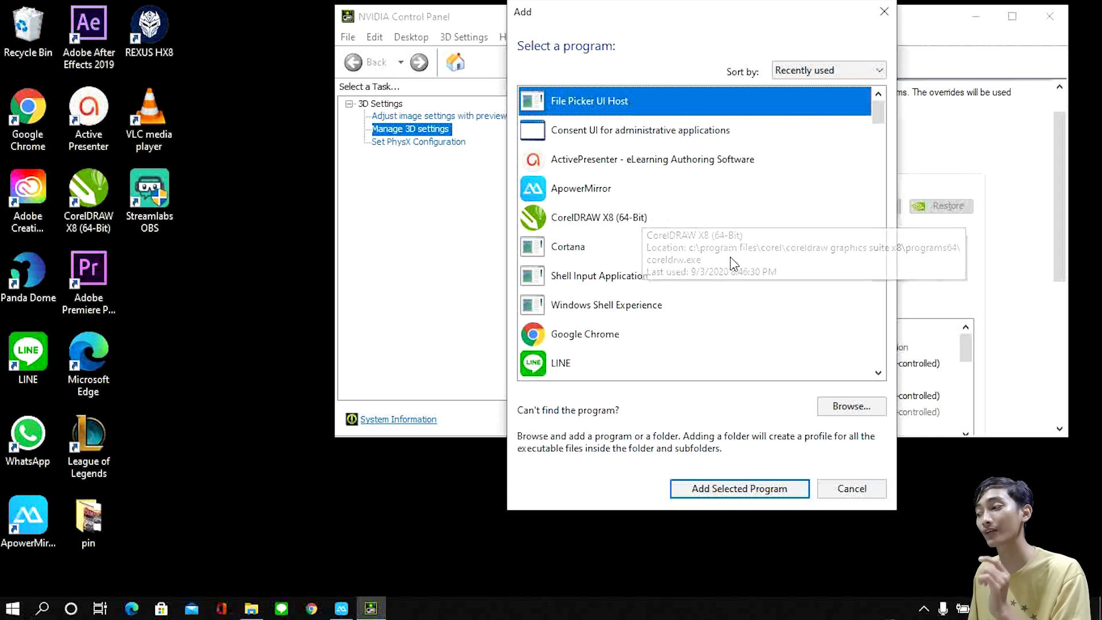
Step: Locate the Streamlabs OBS application by browsing its program folder, without adding it to the customized programs
scroll(759, 293, "down", 2)
left_click(838, 404)
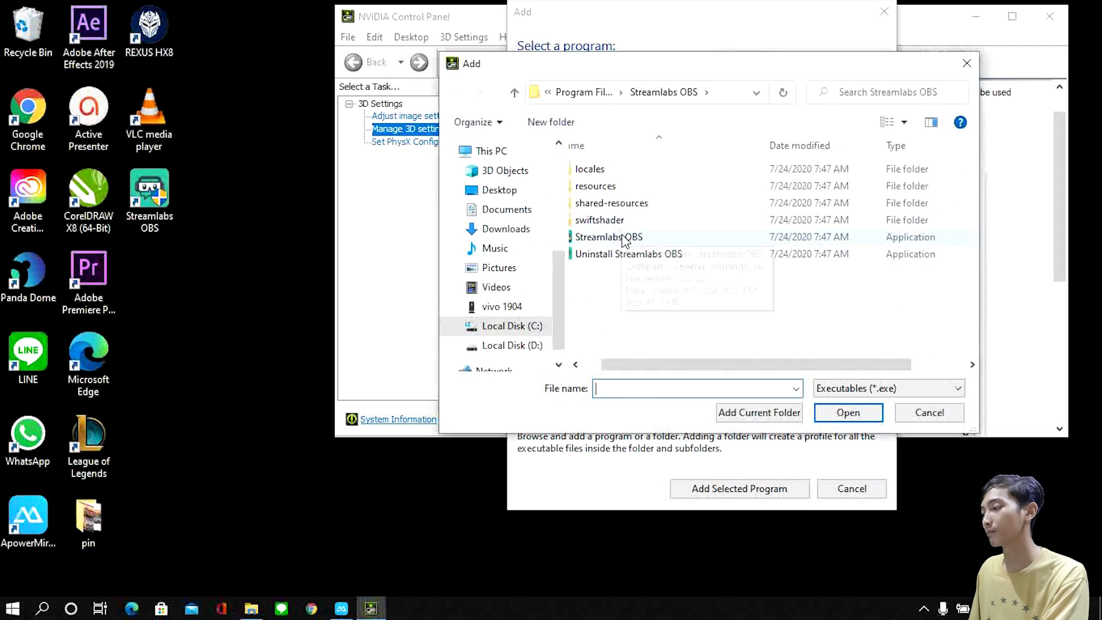
left_click(608, 238)
left_click(848, 412)
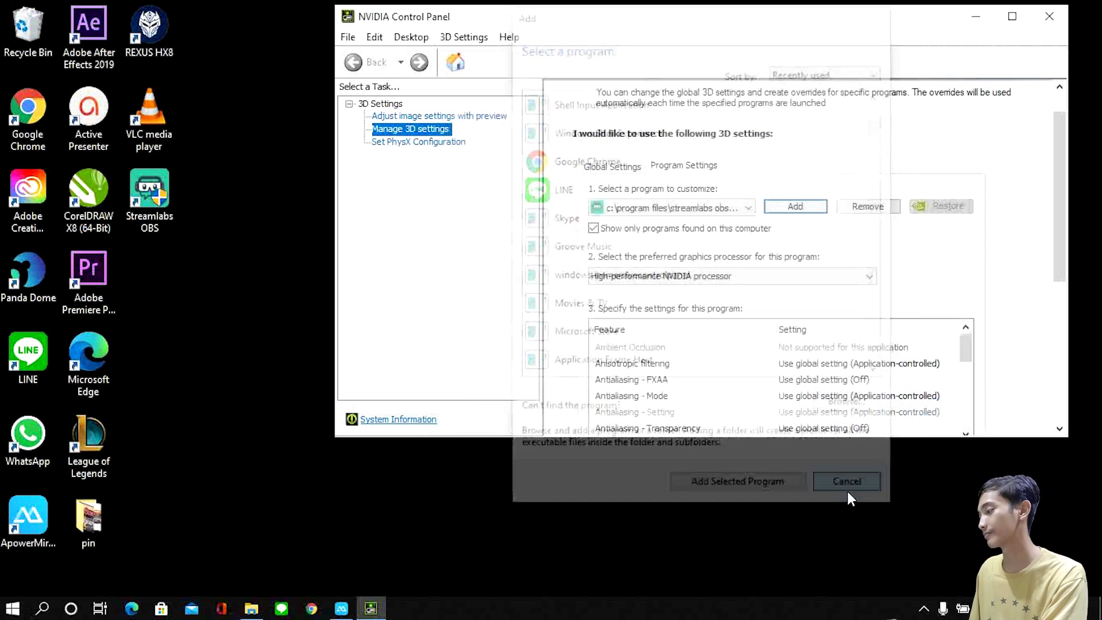
Step: Review the preferred graphics processor options for Streamlabs OBS, keeping High-performance NVIDIA processor
scroll(718, 334, "down", 1)
left_click(696, 256)
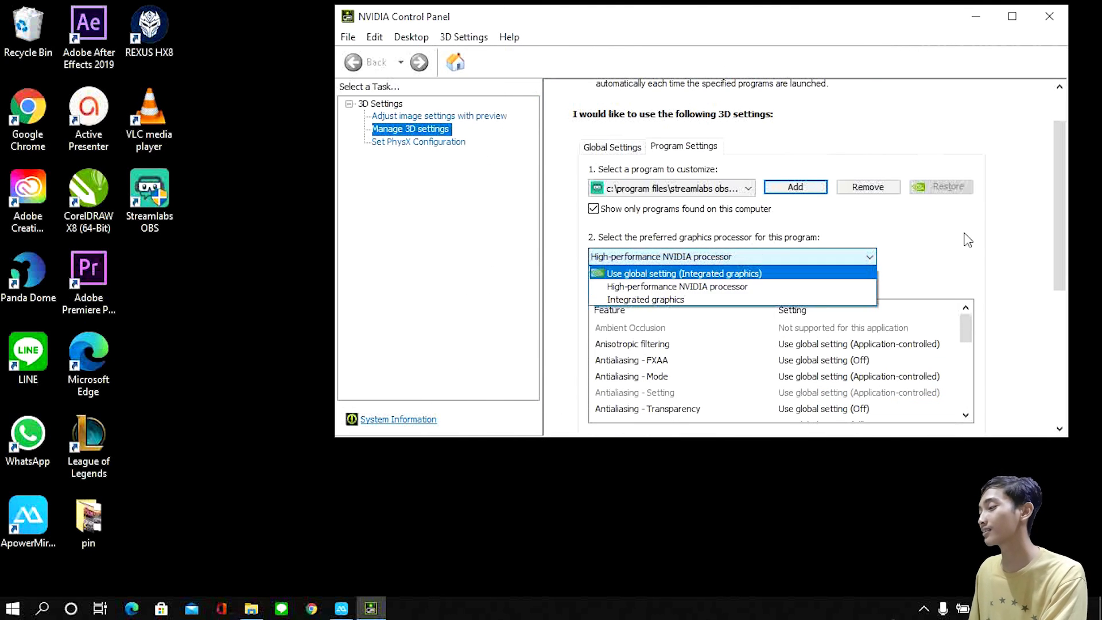
left_click(930, 249)
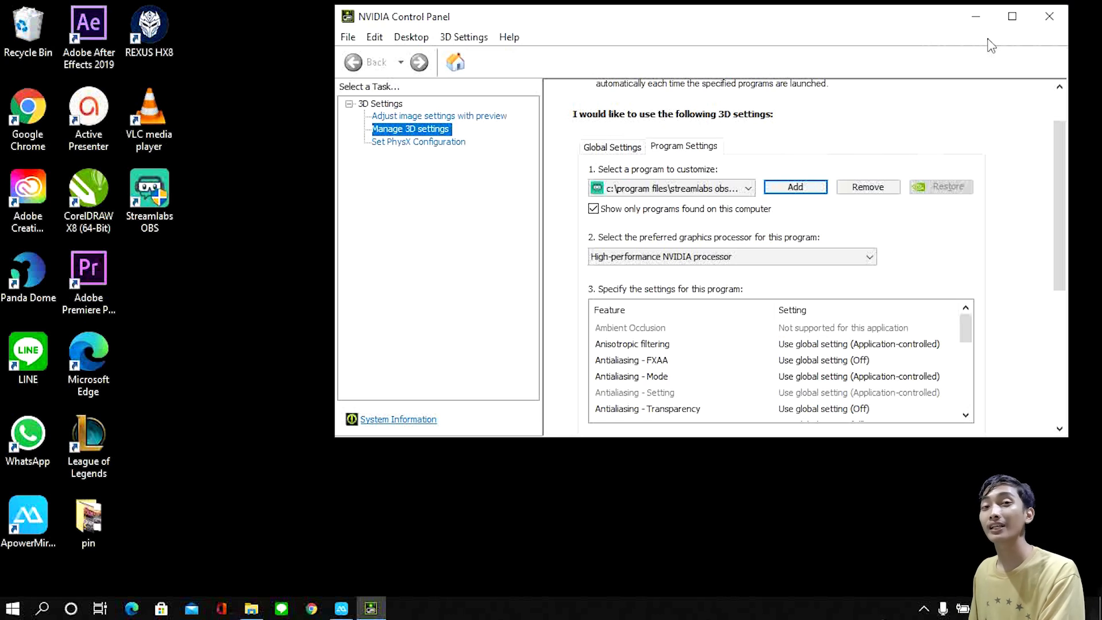
Step: Close the NVIDIA Control Panel and launch Streamlabs OBS
left_click(1049, 12)
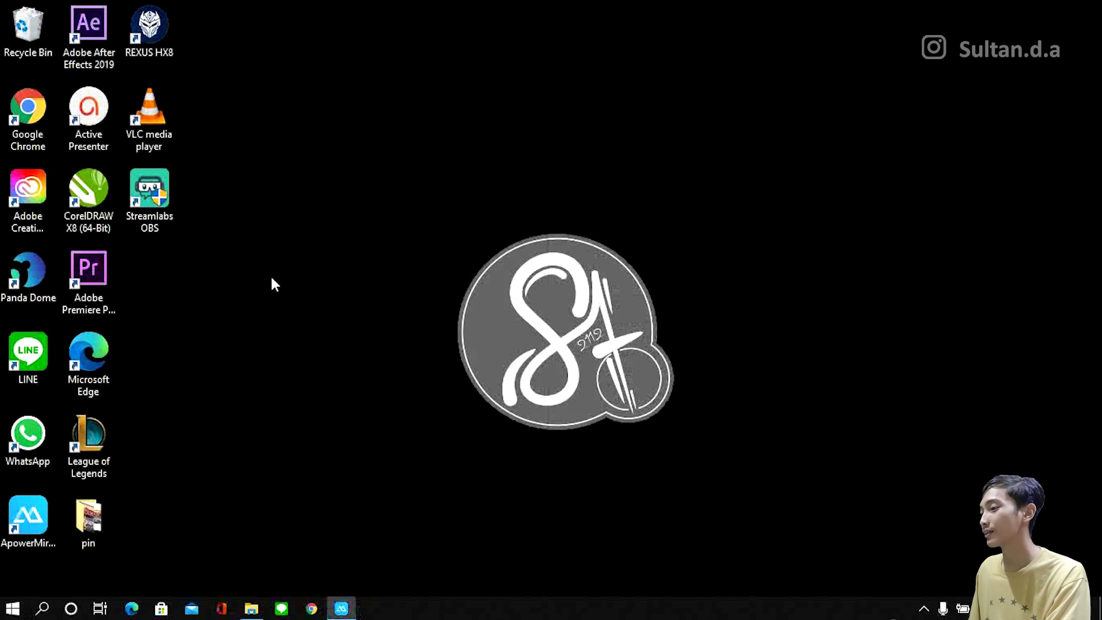
double_click(167, 197)
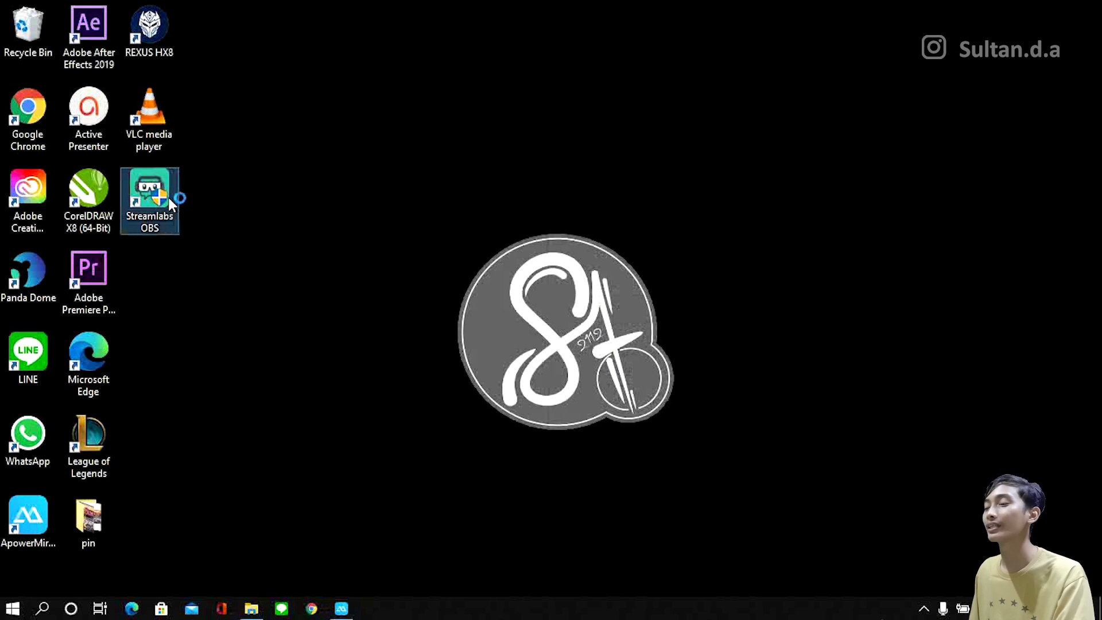
left_click(440, 408)
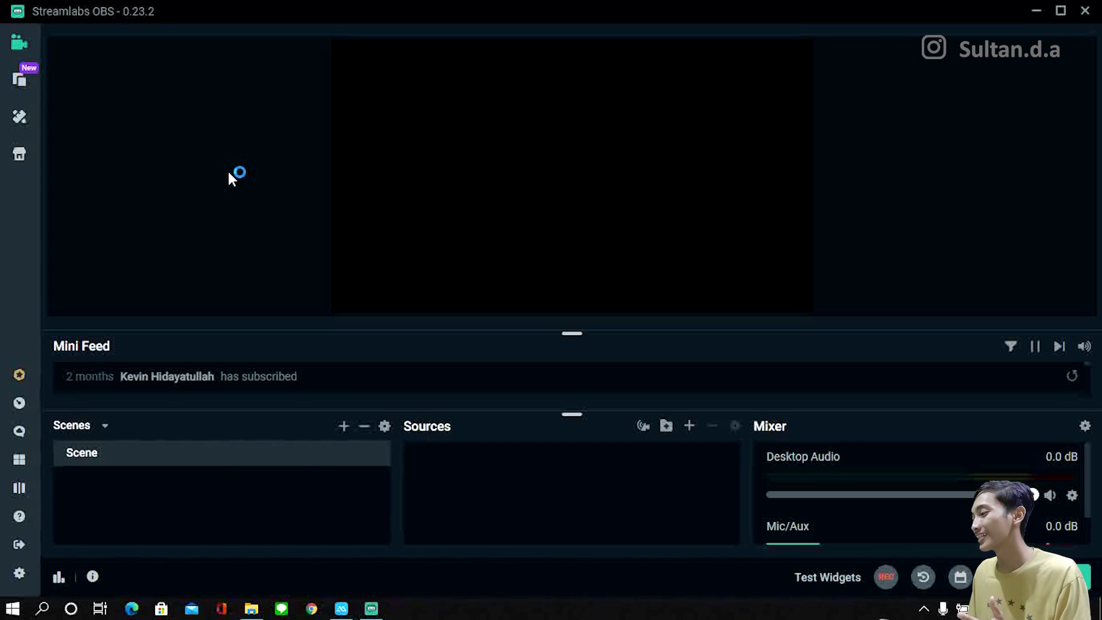
Step: Browse the available scene themes and search them for "free"
left_click(21, 113)
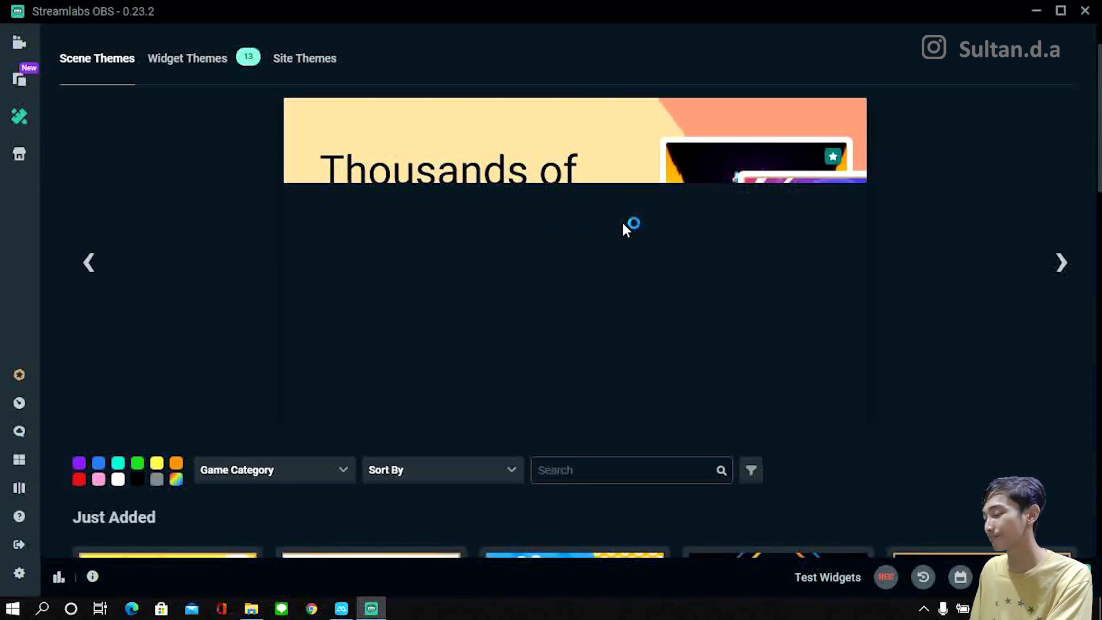
scroll(699, 229, "down", 7)
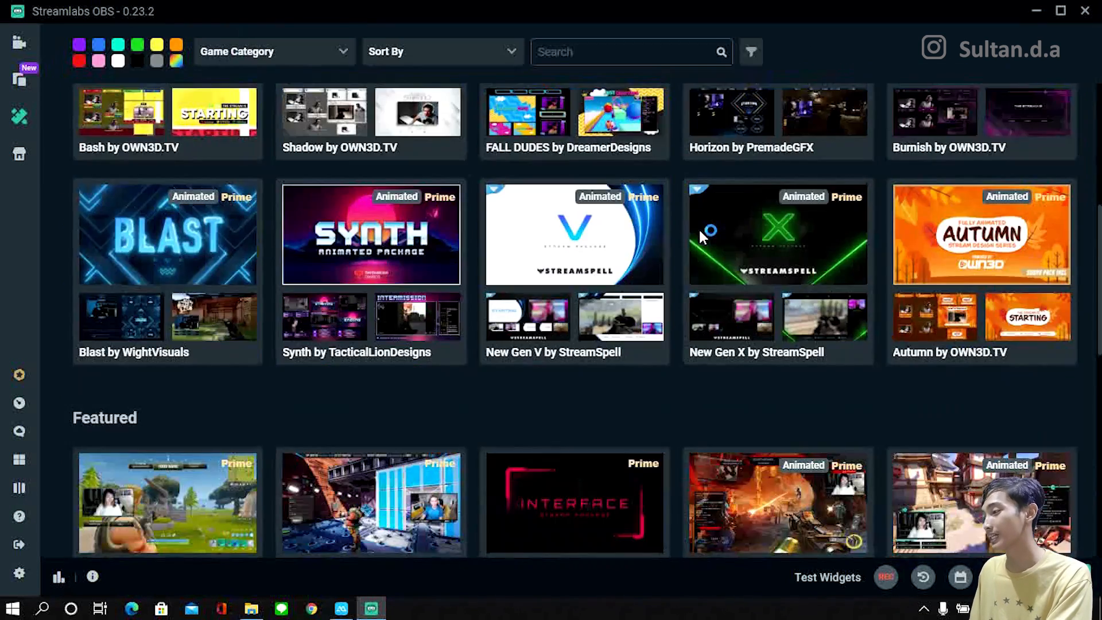
scroll(701, 236, "up", 4)
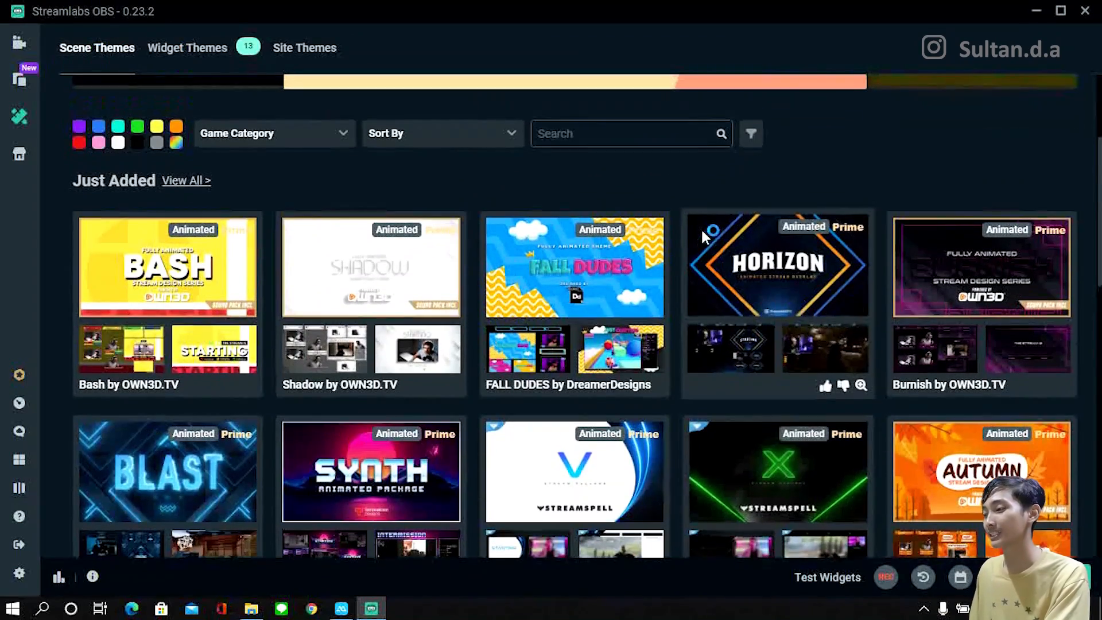
scroll(553, 217, "down", 2)
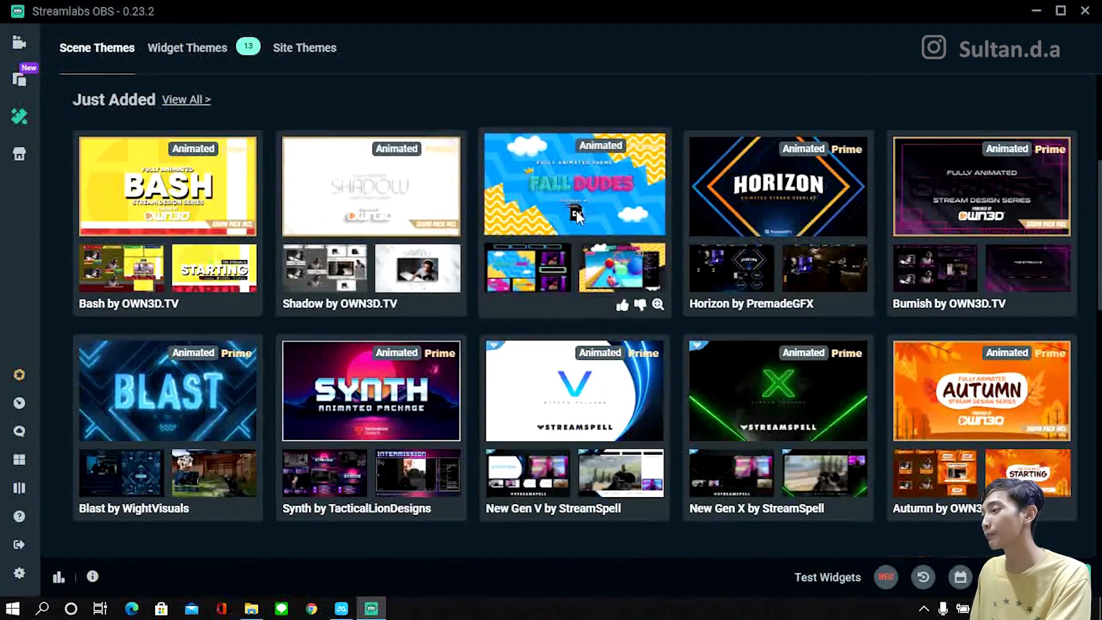
scroll(517, 287, "down", 2)
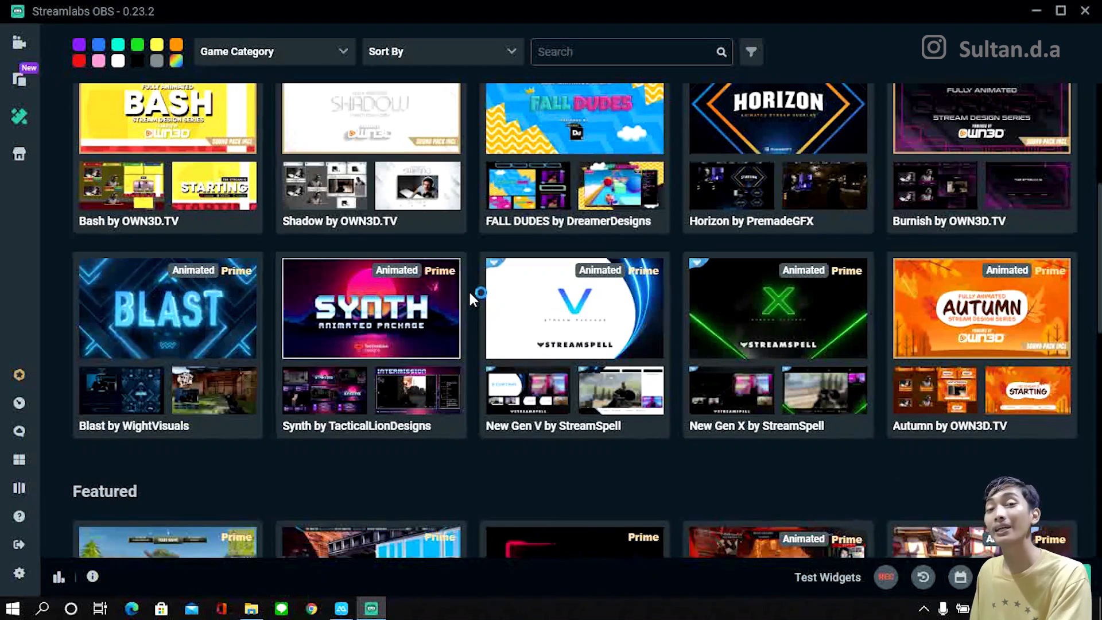
scroll(602, 116, "up", 4)
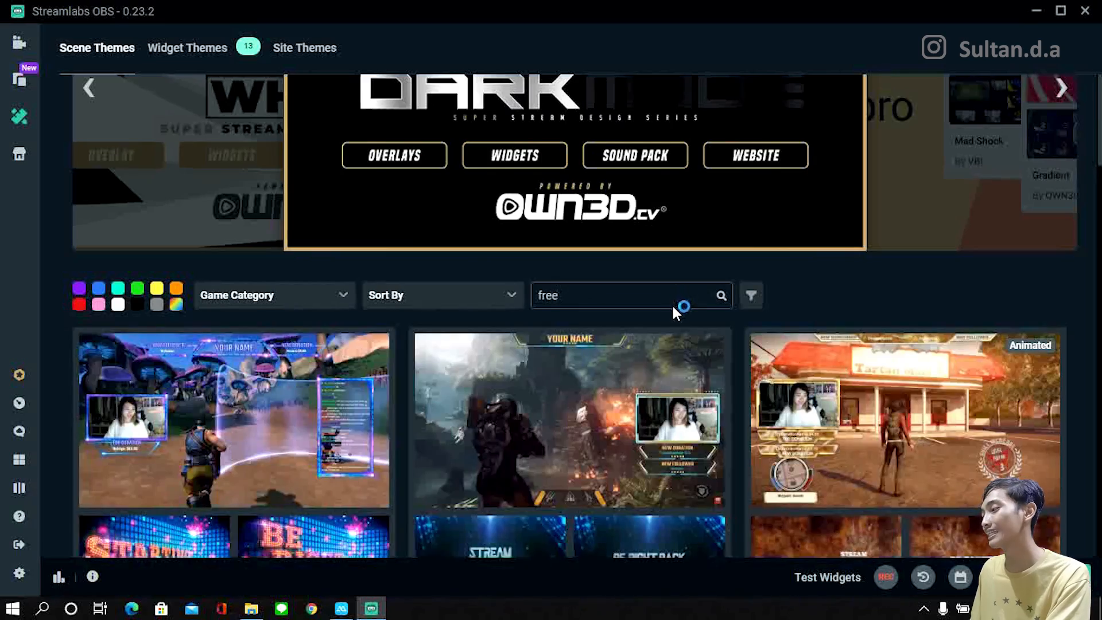
Step: Examine the scene themes found for "free" and return to the scene editor
scroll(673, 313, "down", 2)
scroll(494, 290, "down", 4)
scroll(516, 289, "down", 4)
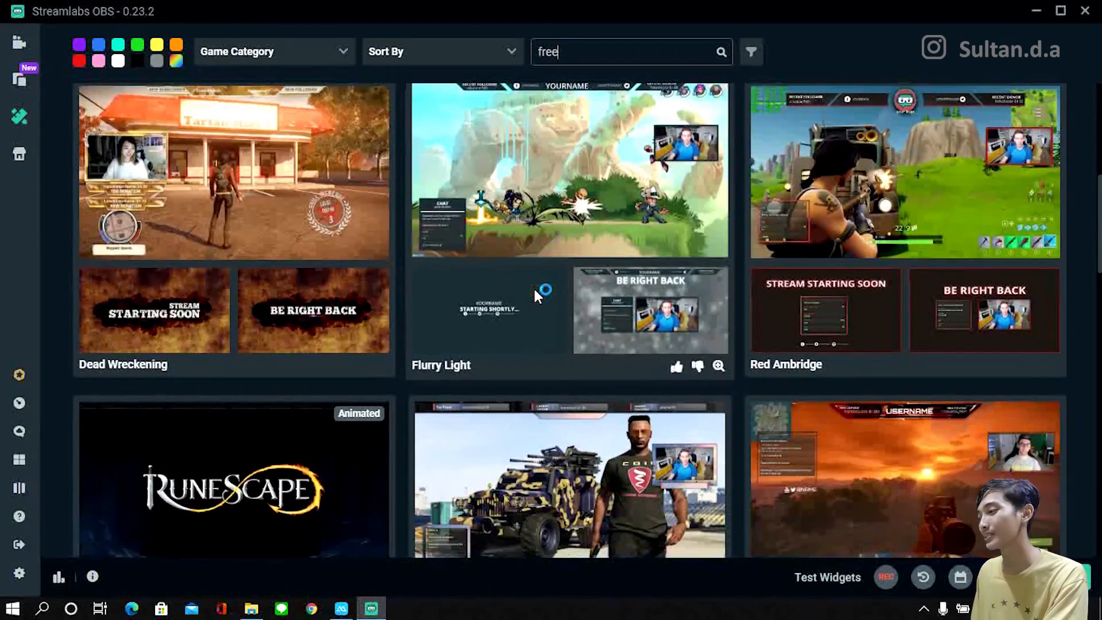
scroll(534, 295, "down", 1)
scroll(535, 290, "down", 2)
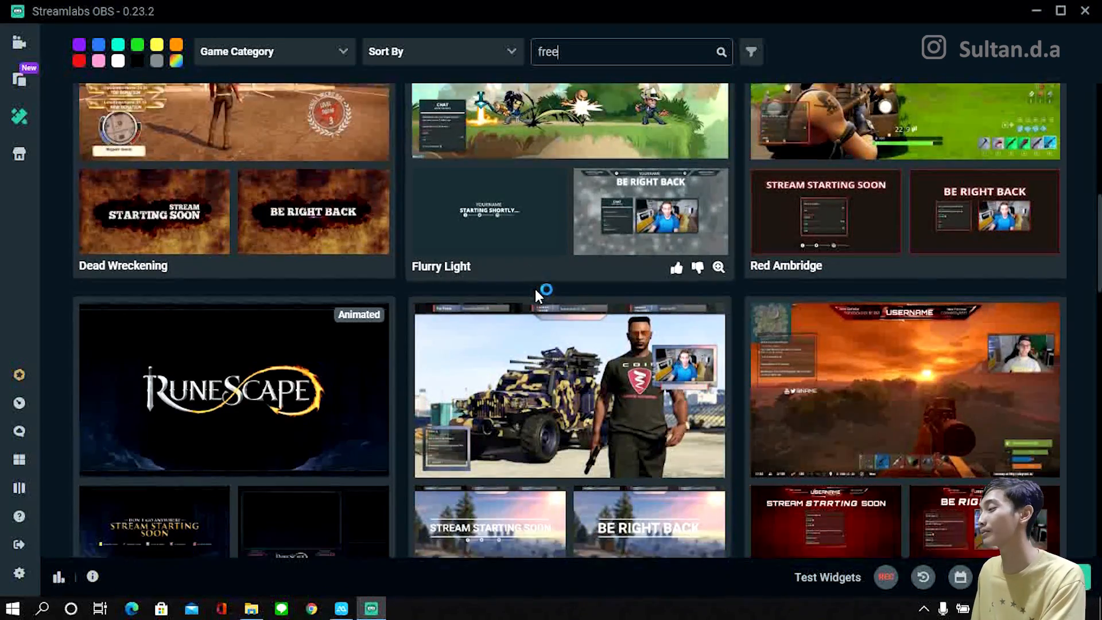
scroll(540, 288, "down", 4)
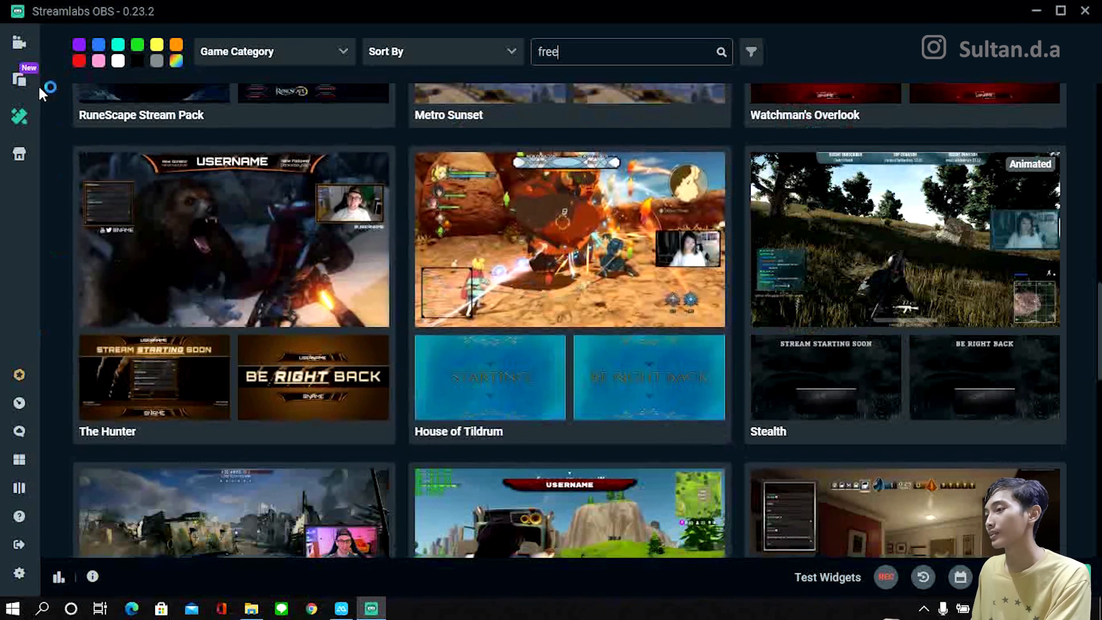
left_click(18, 52)
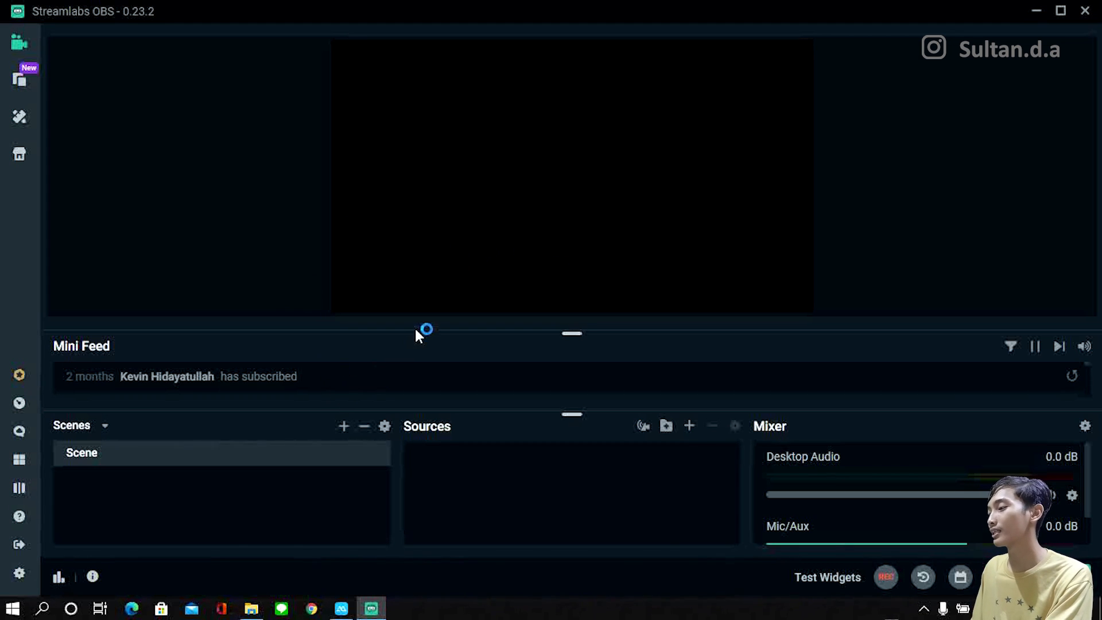
Step: Rename the existing scene as "opening"
right_click(208, 453)
left_click(244, 484)
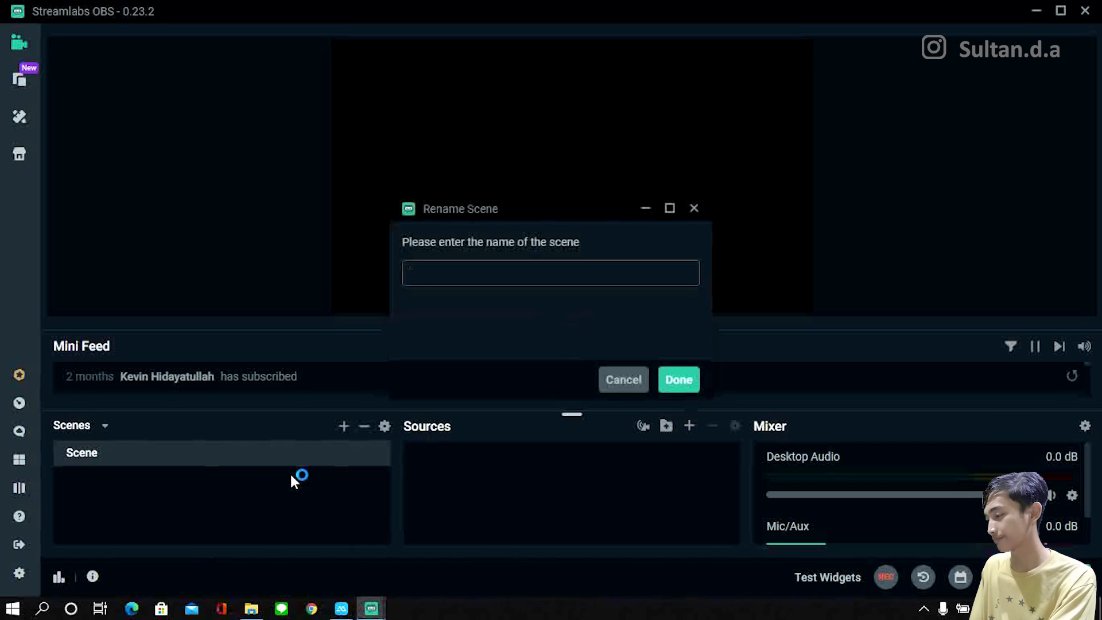
type("opening")
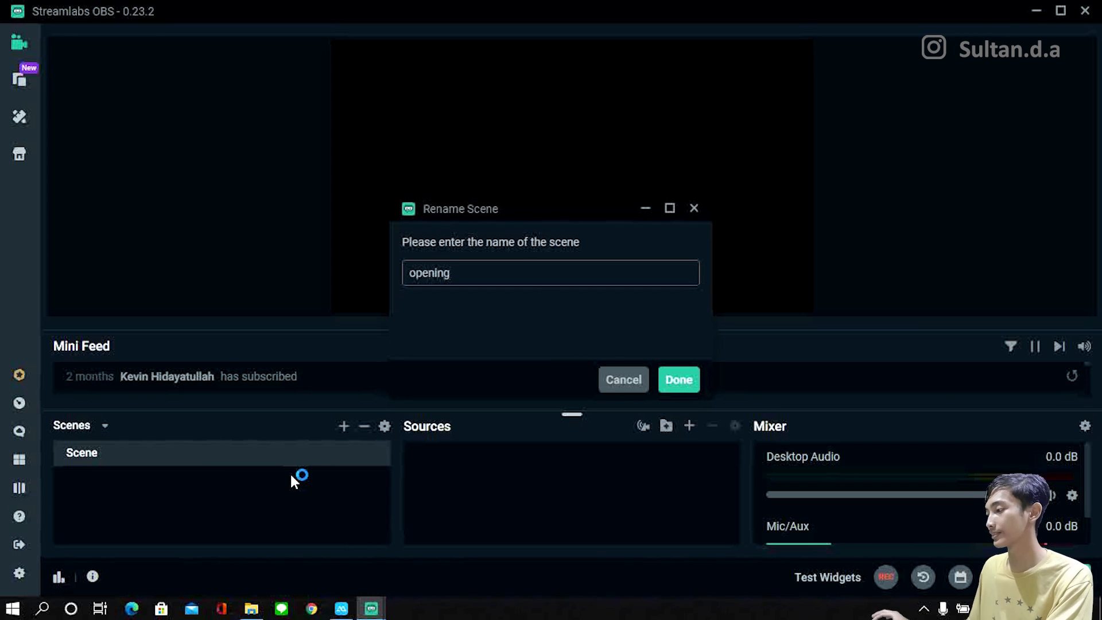
left_click(669, 387)
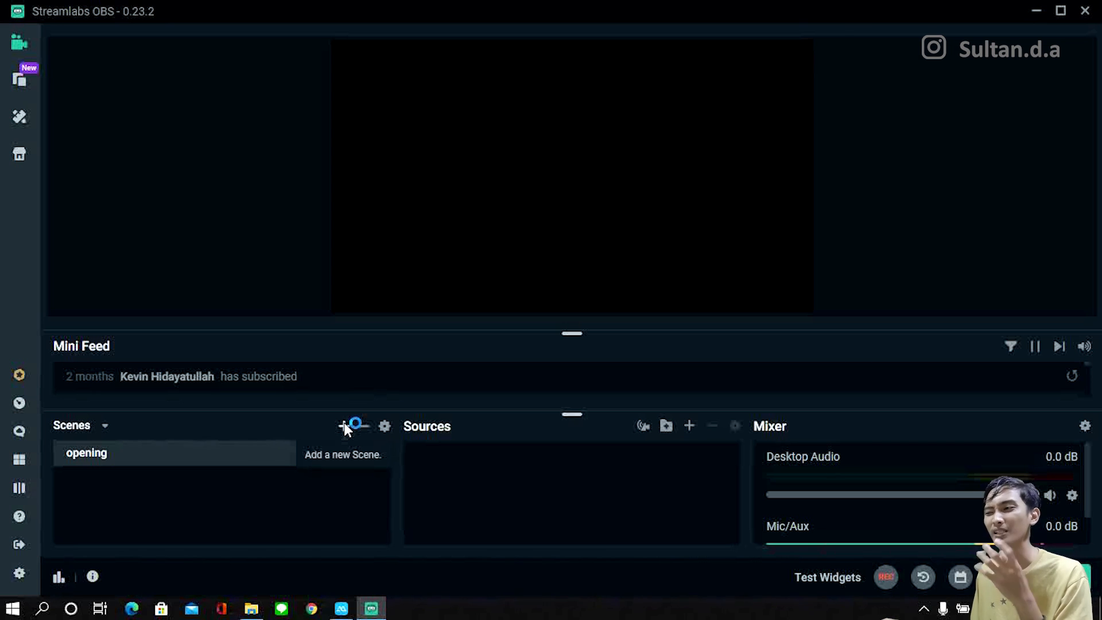
Step: Add a new scene named "live streaming"
left_click(344, 425)
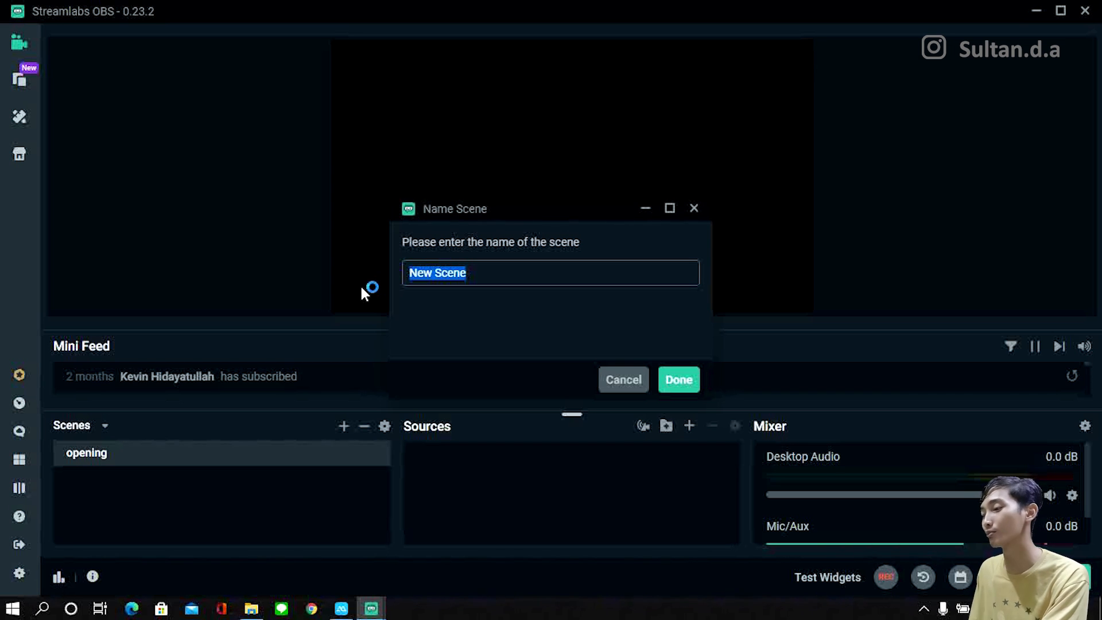
type("l")
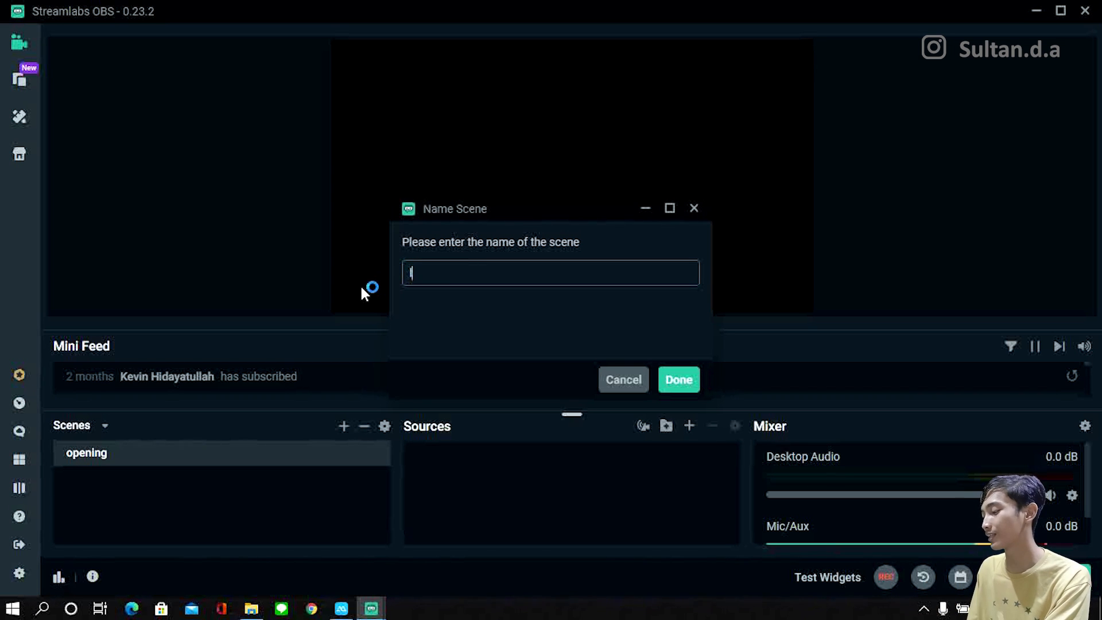
type("ive streaming")
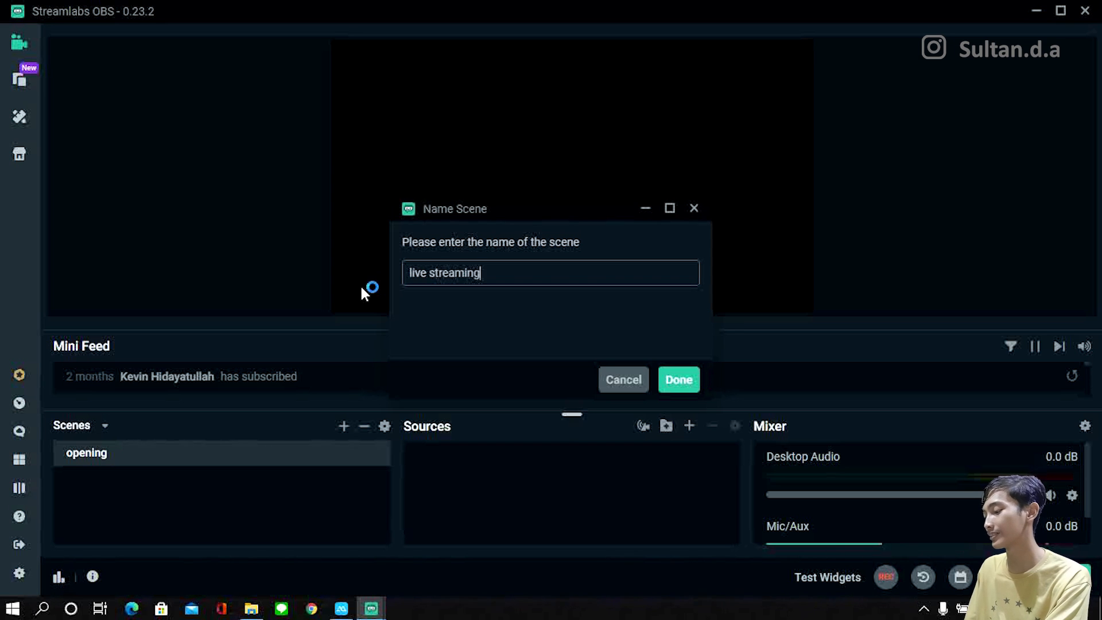
key("Return")
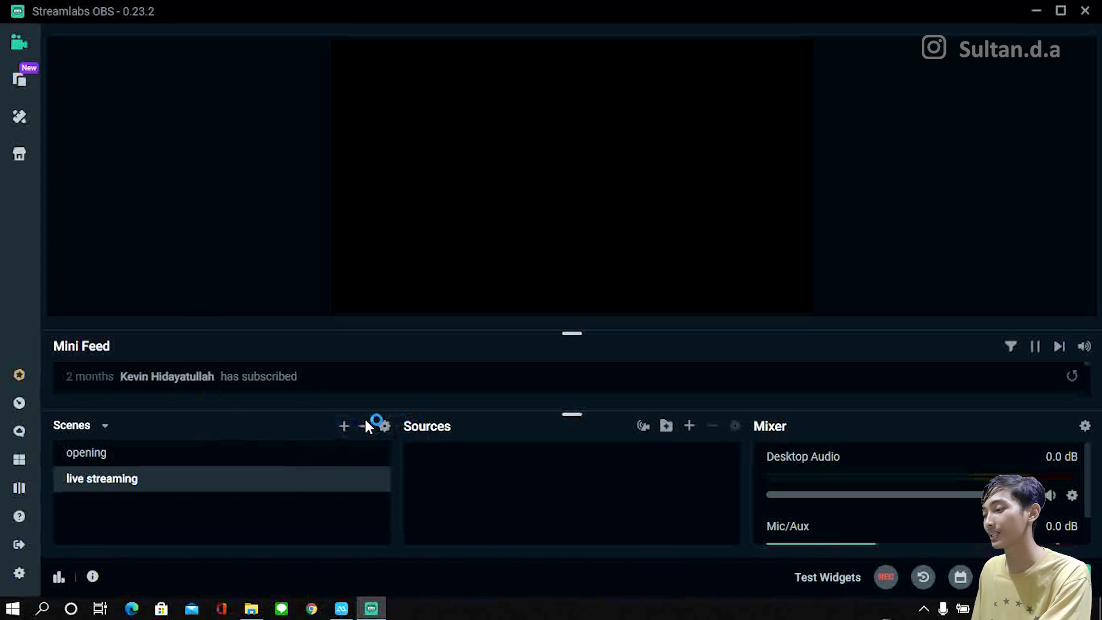
Step: Add another new scene named "closing"
left_click(345, 426)
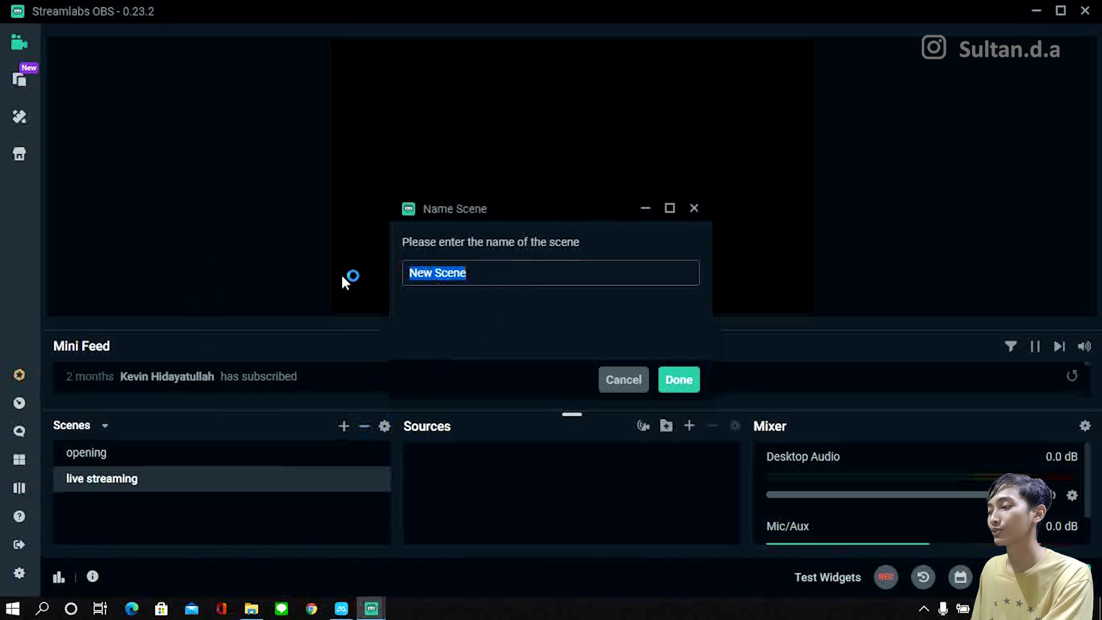
type("clodsi")
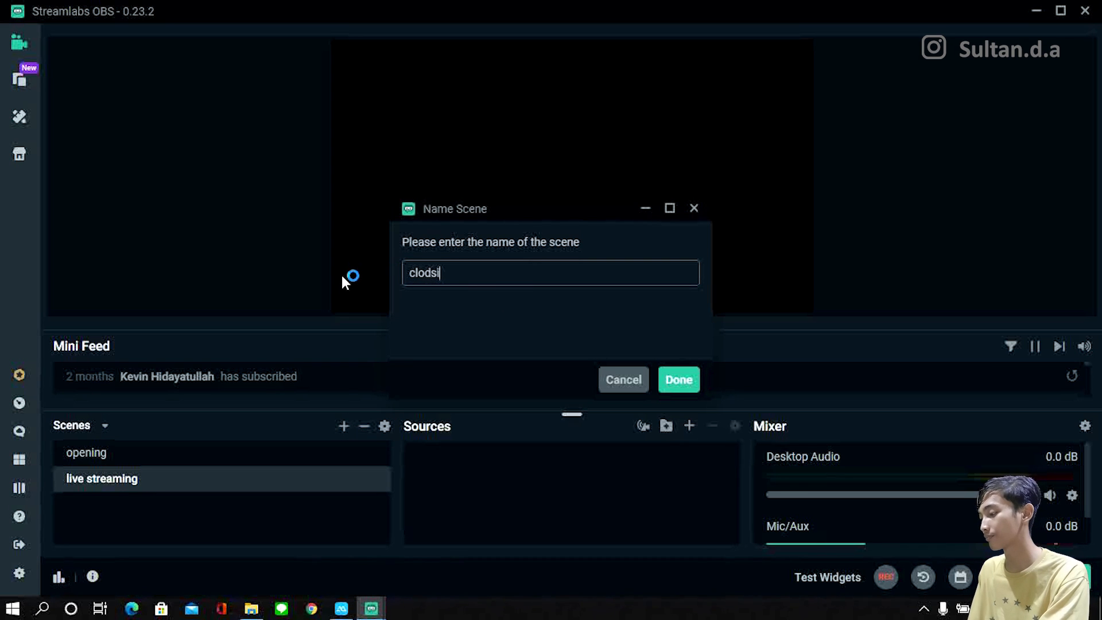
key("BackSpace")
key("BackSpace")
key("BackSpace")
type("sing")
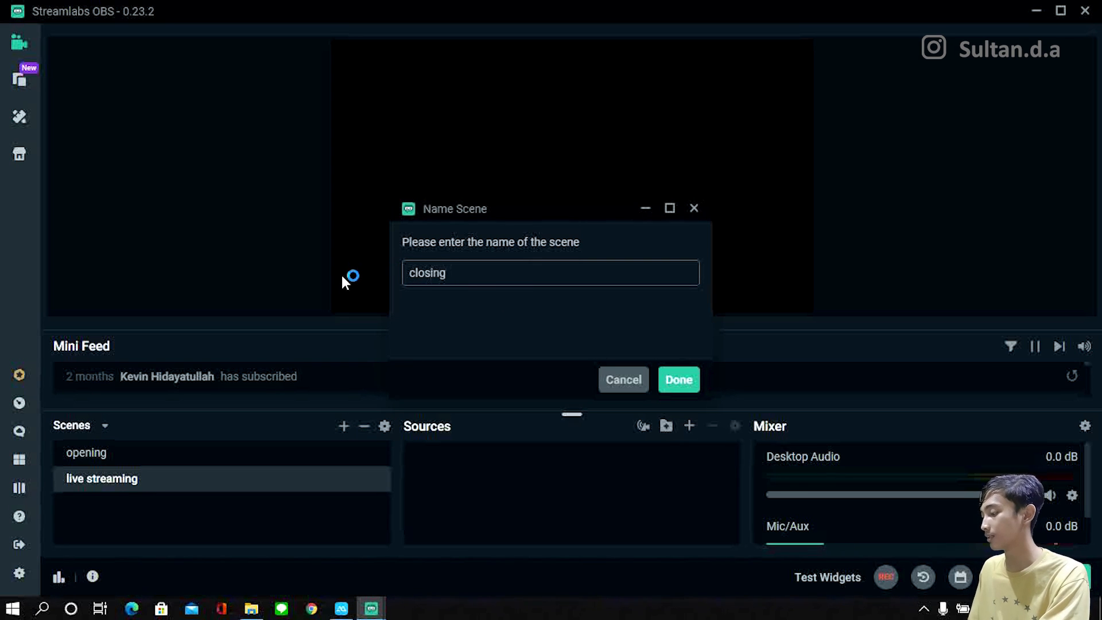
key("Return")
Step: Add an Image source with the name "Image" to the live streaming scene
left_click(178, 453)
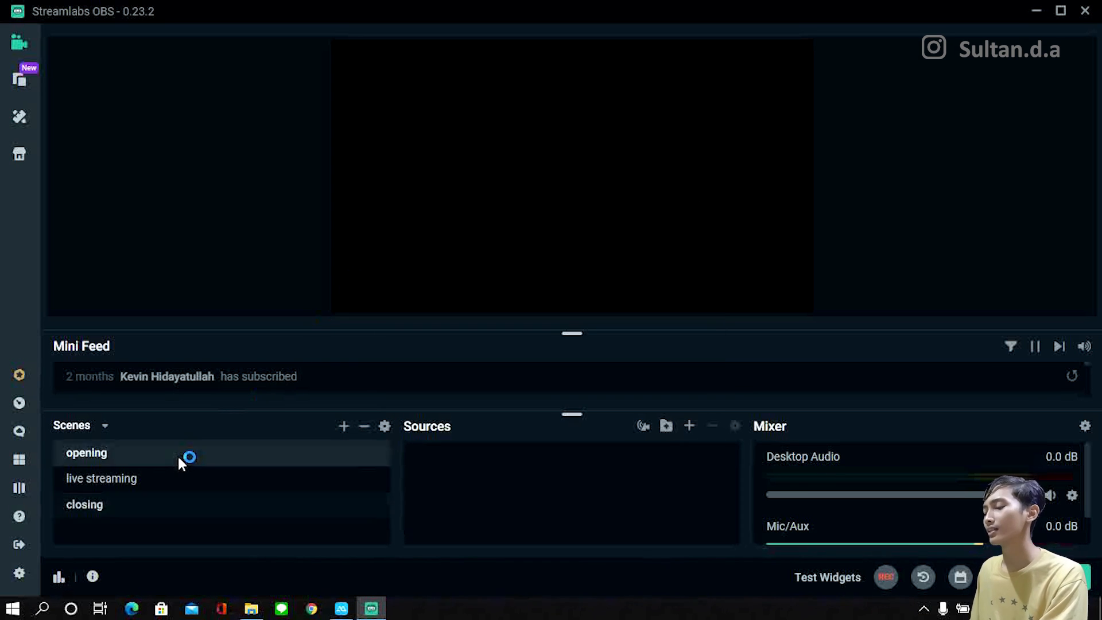
left_click(183, 486)
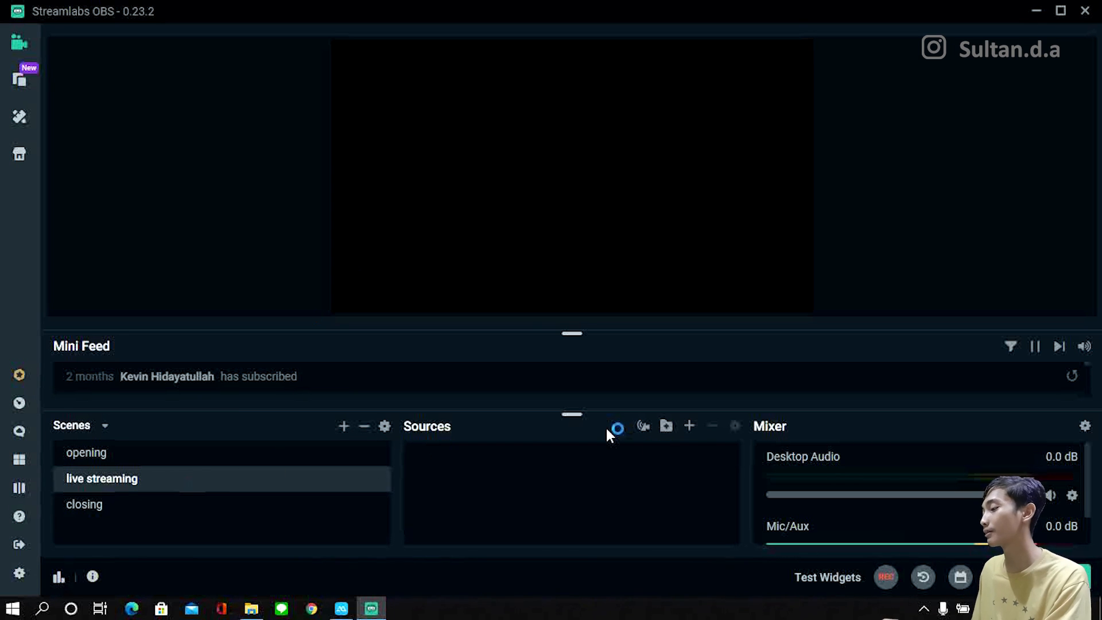
left_click(383, 430)
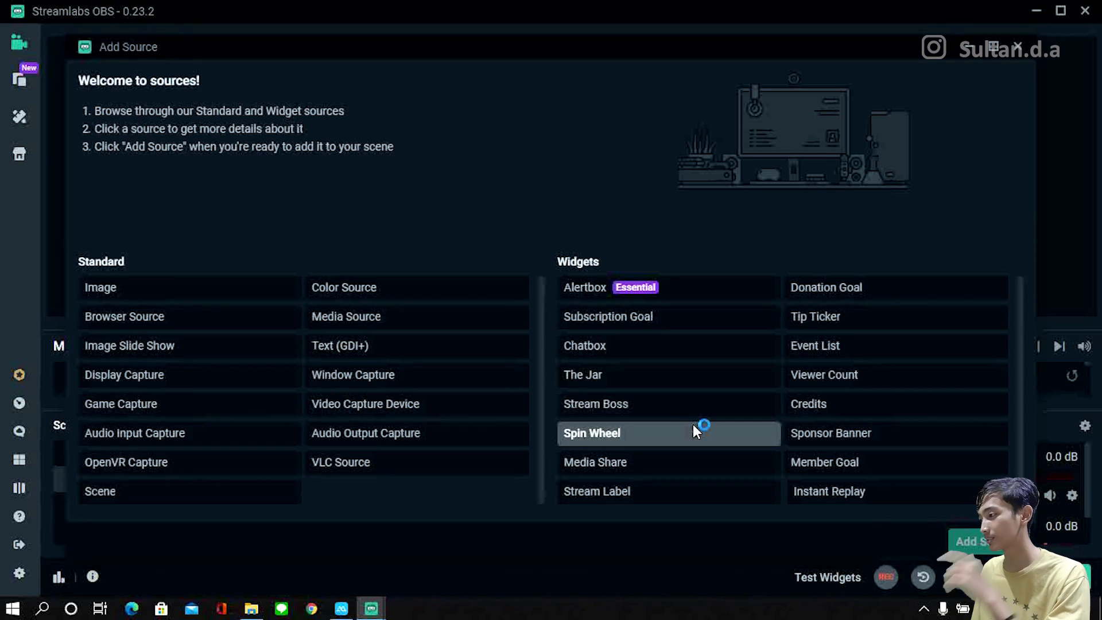
left_click(264, 290)
left_click(227, 310)
left_click(205, 345)
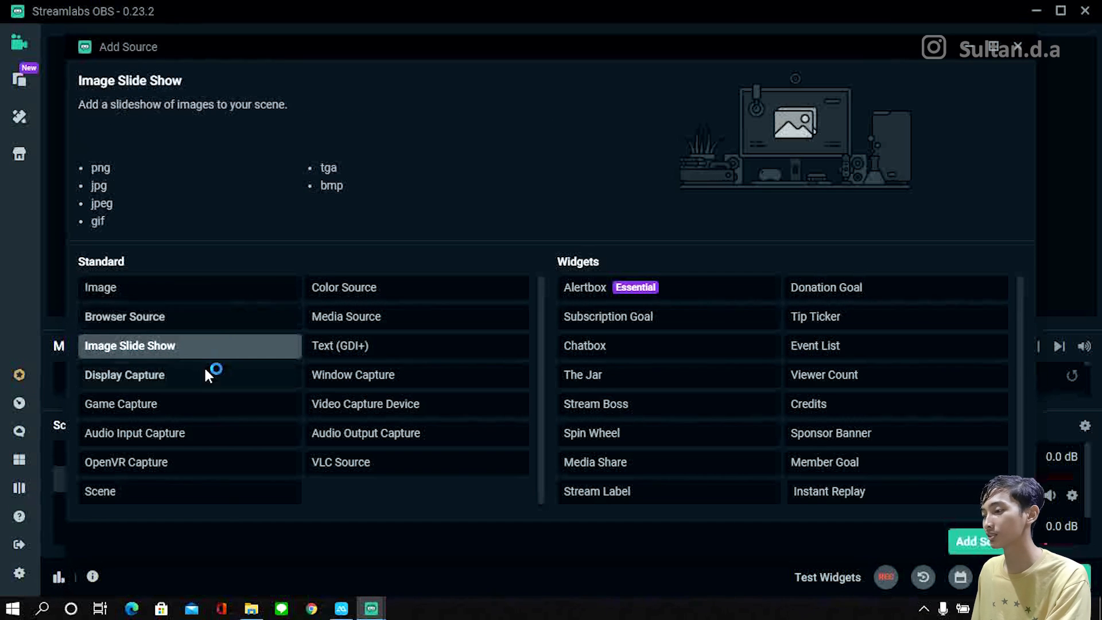
left_click(205, 370)
left_click(192, 291)
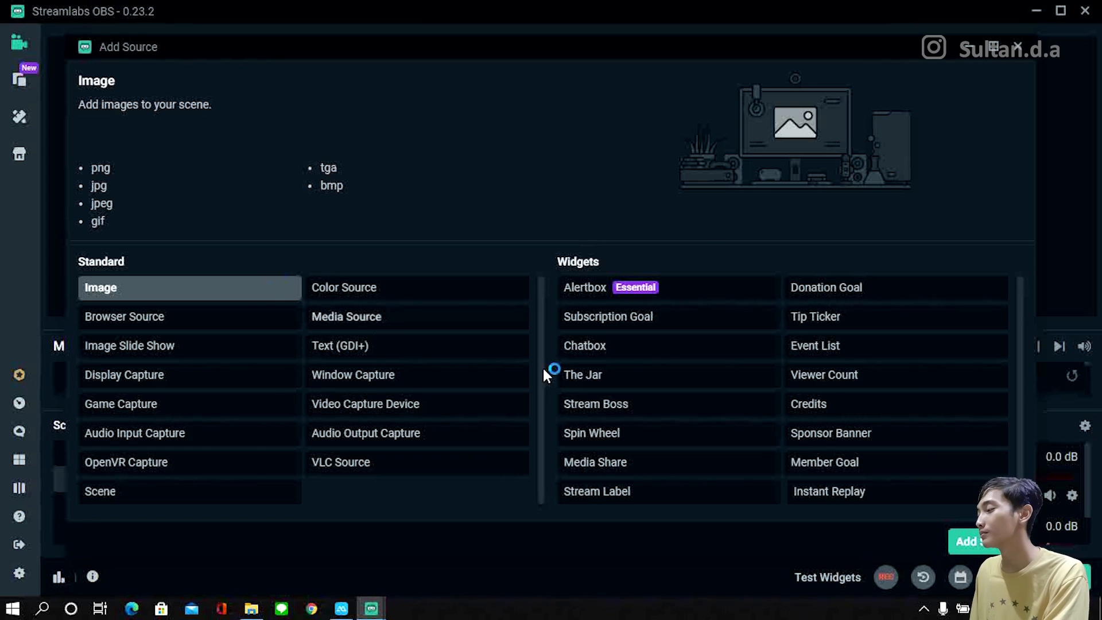
left_click(988, 542)
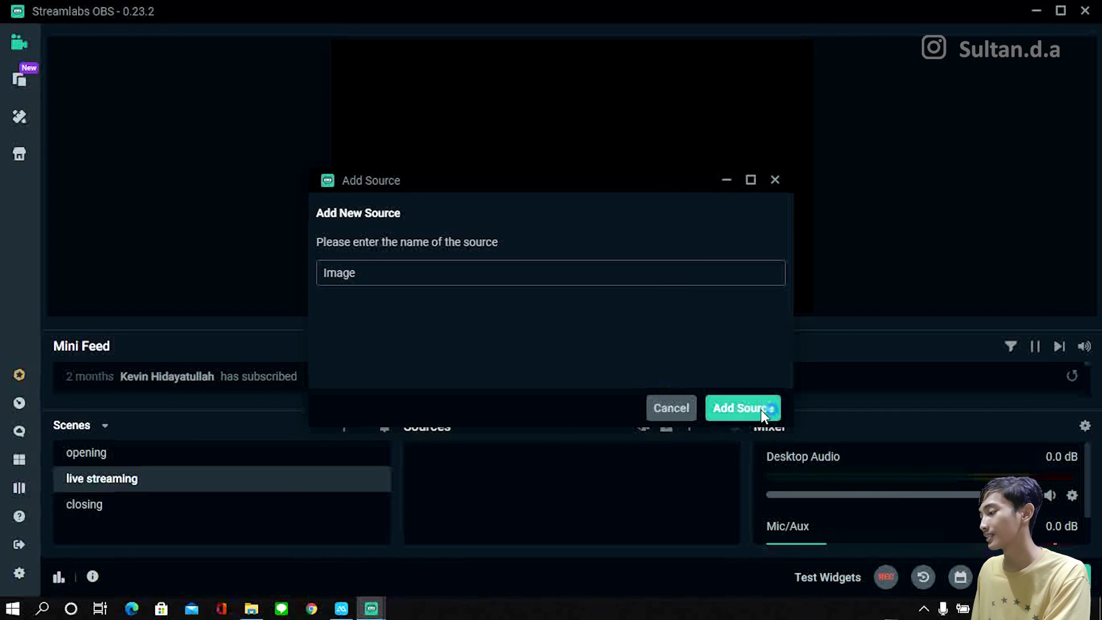
left_click(742, 414)
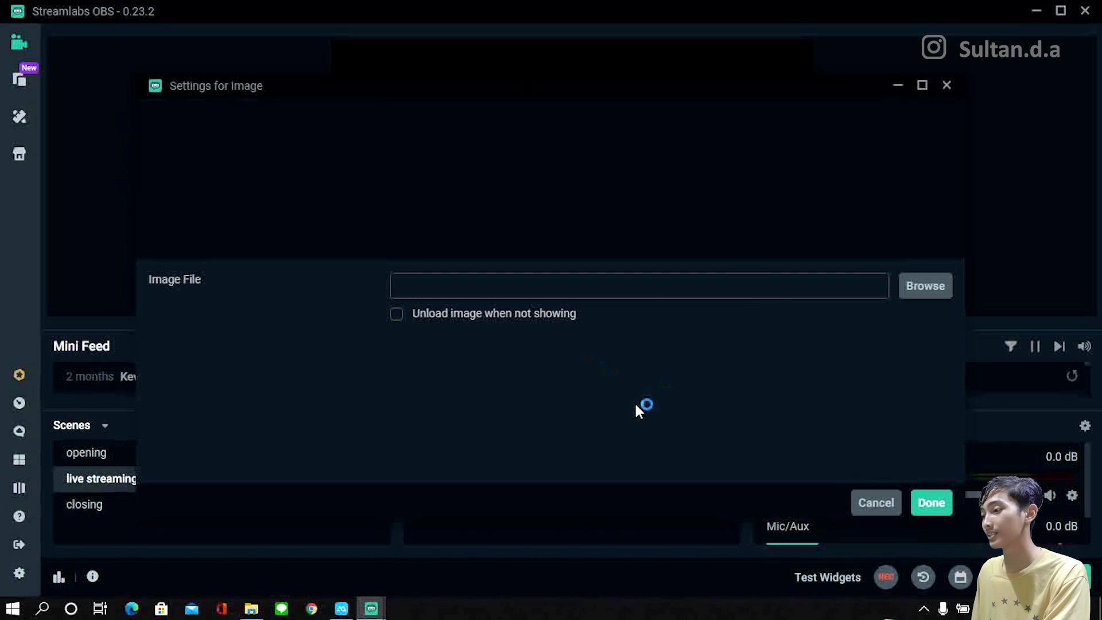
Step: Look into the image file selection, cancel it, and accept the Image source settings without a file
left_click(939, 287)
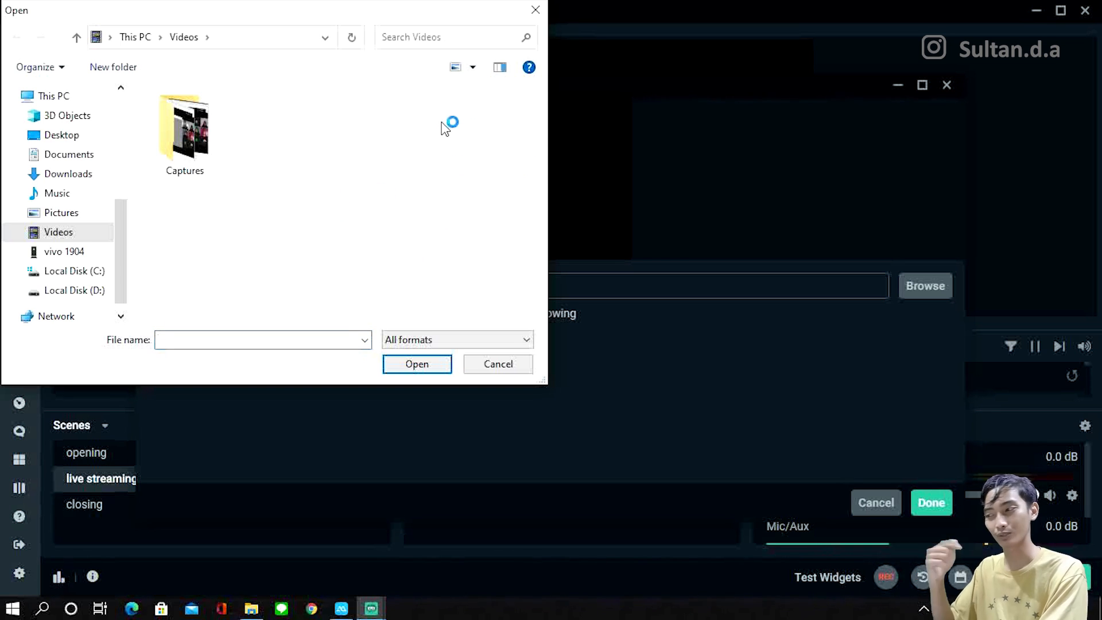
left_click(481, 367)
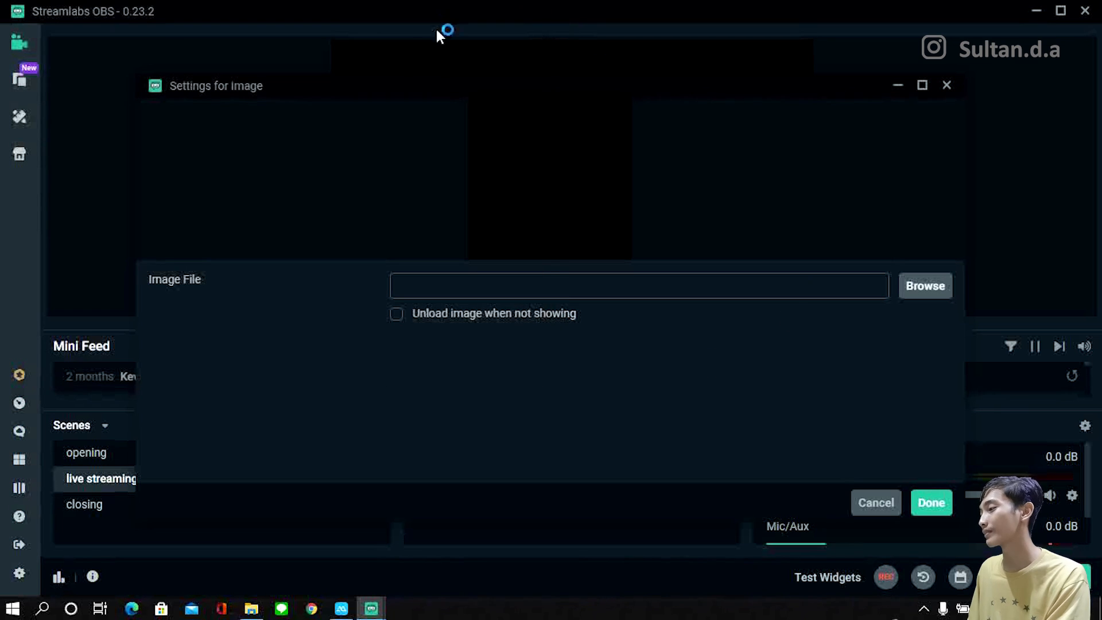
left_click(930, 508)
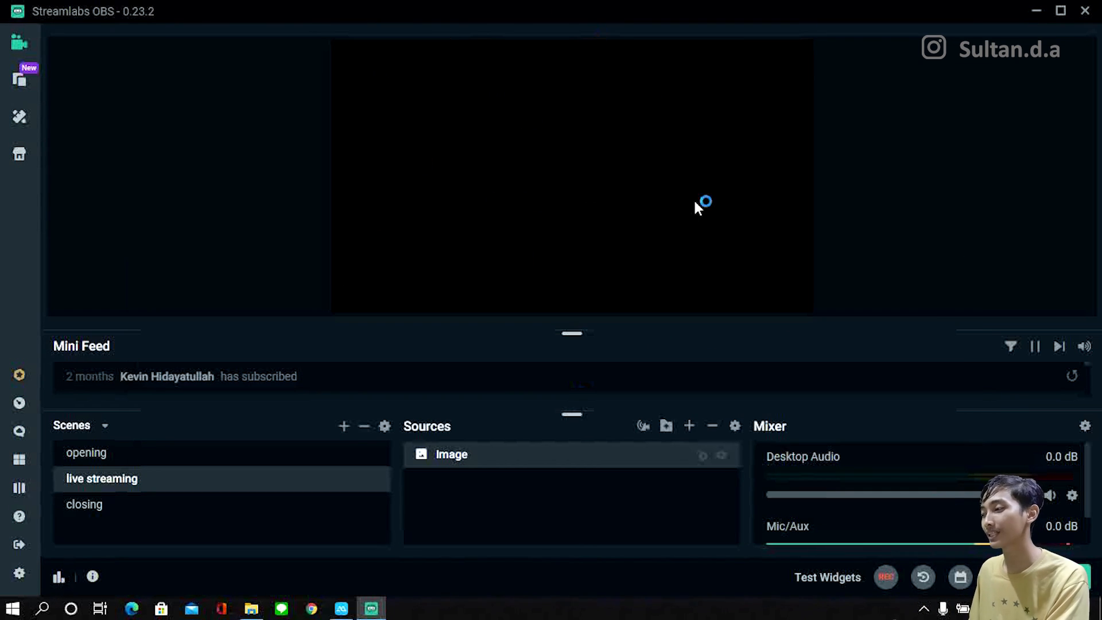
Step: Add a Video Capture Device source using the USB2.0 VGA UVC WebCam to the live streaming scene
left_click(694, 428)
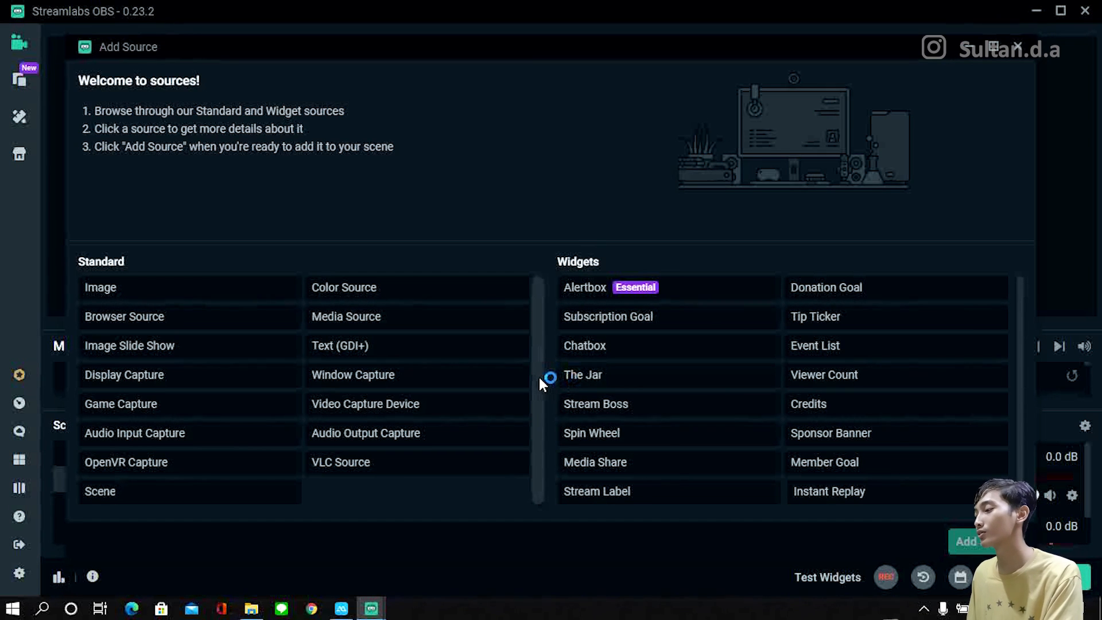
scroll(539, 377, "down", 1)
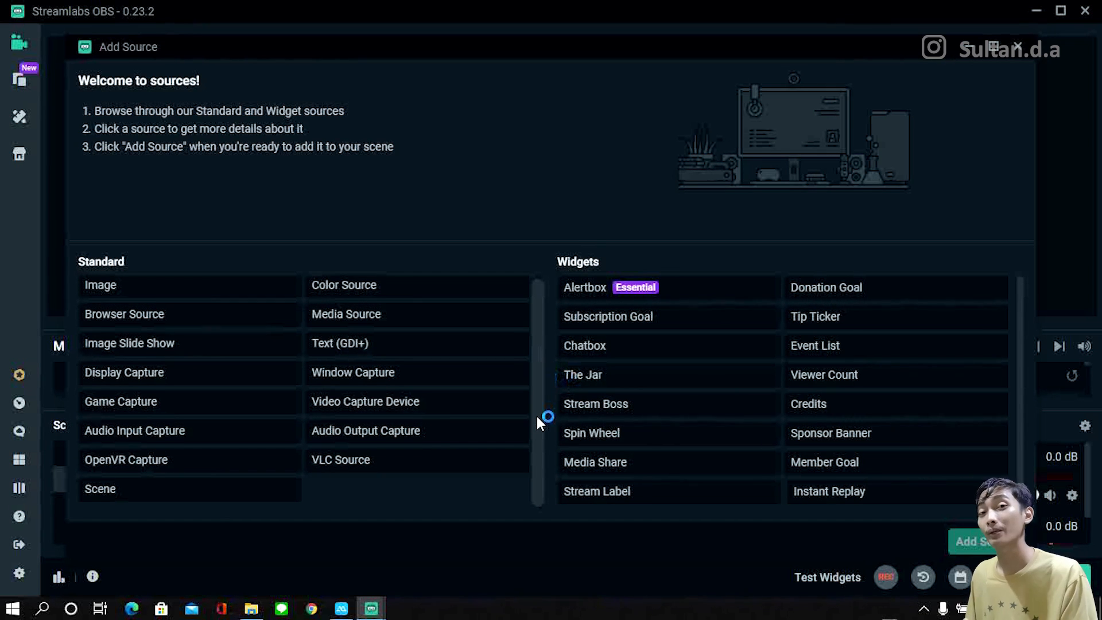
left_click(402, 402)
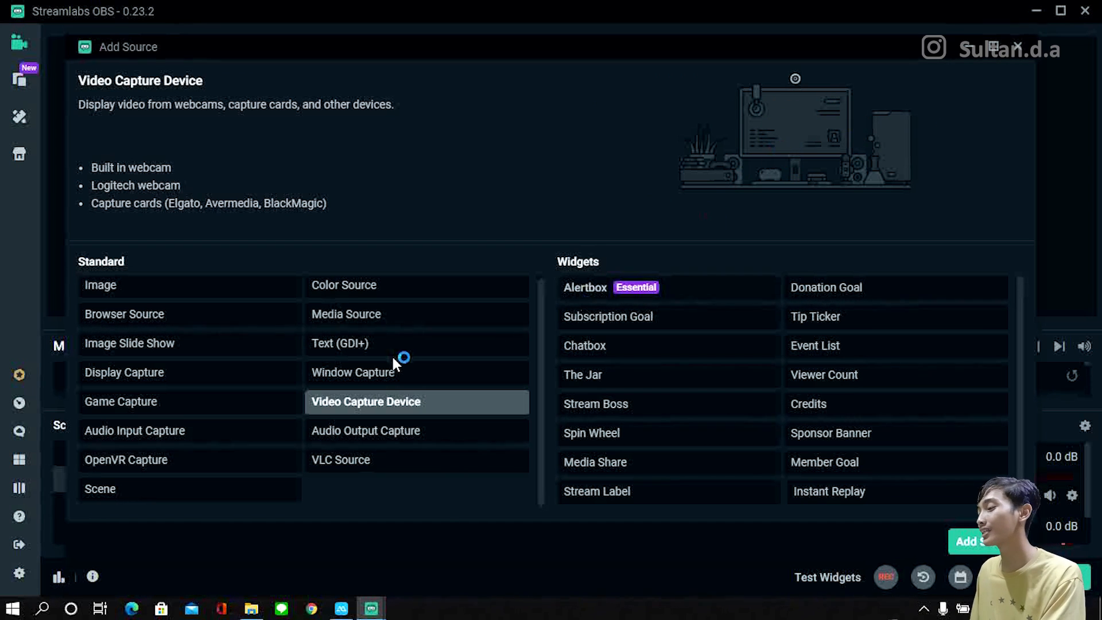
left_click(389, 373)
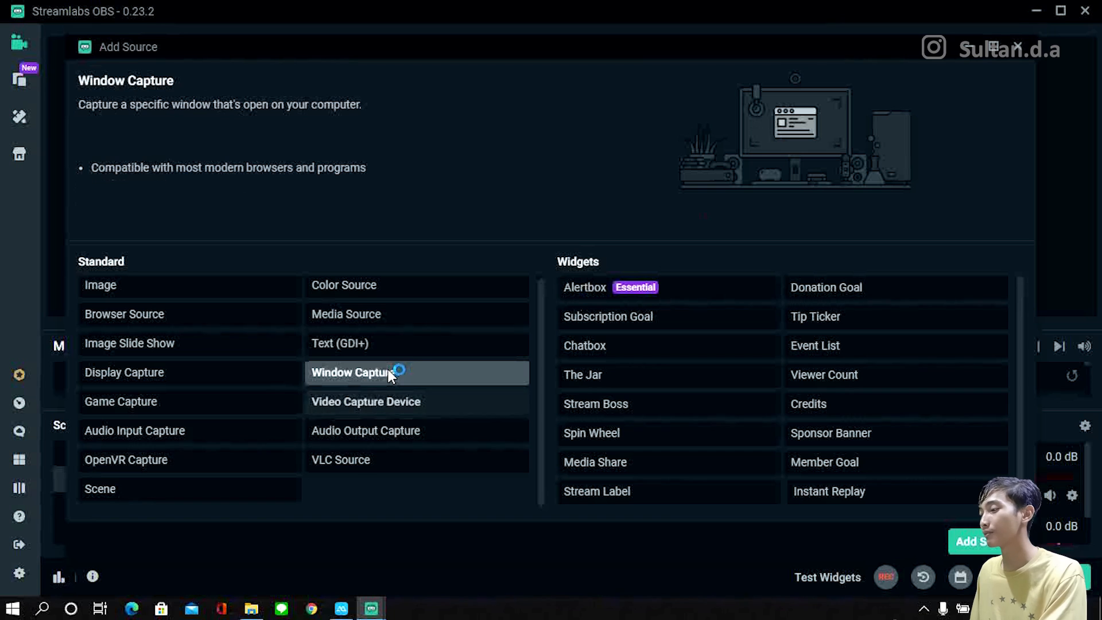
left_click(405, 396)
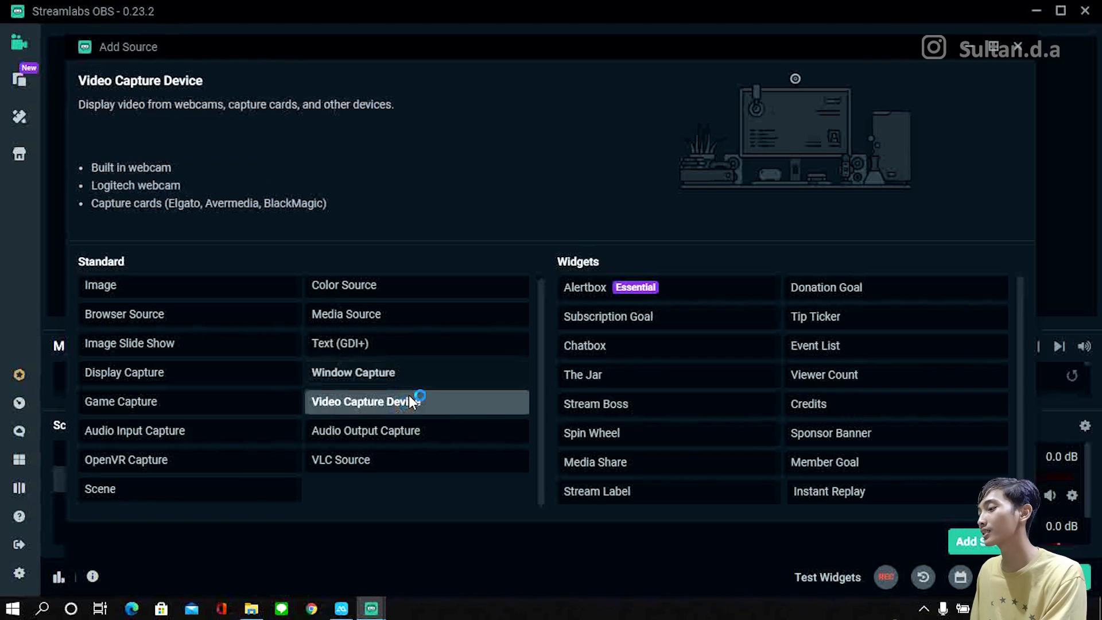
double_click(436, 401)
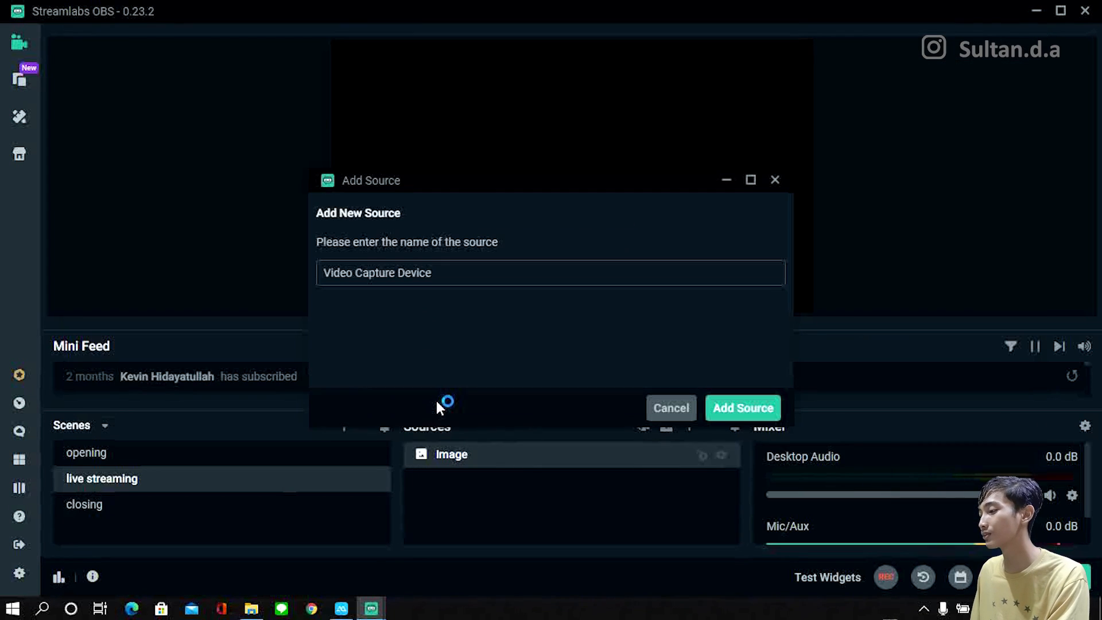
left_click(732, 403)
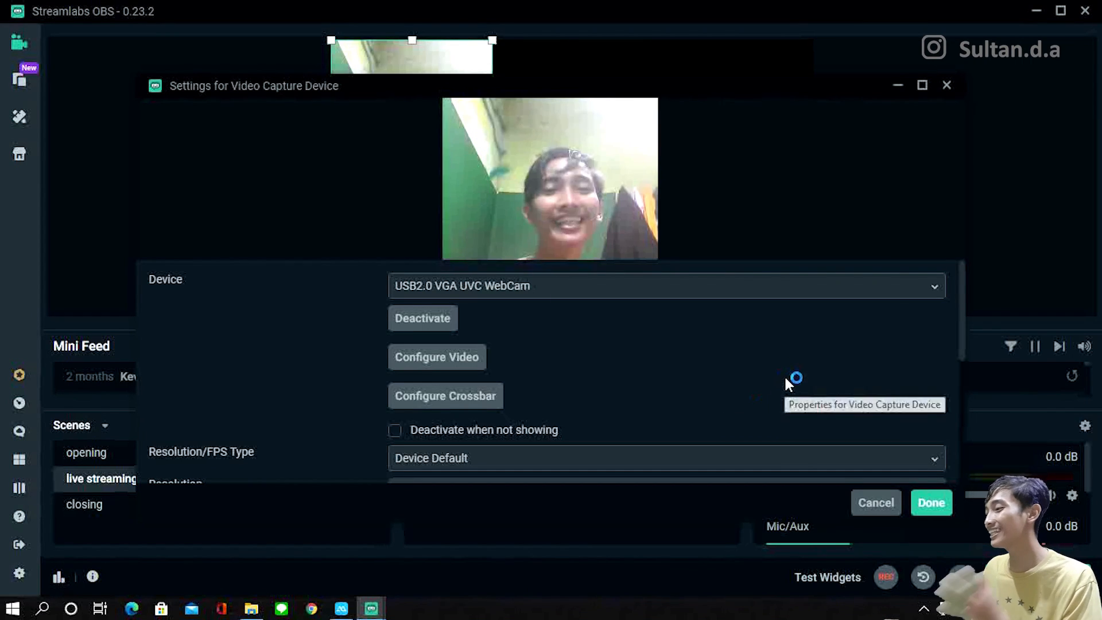
left_click(931, 503)
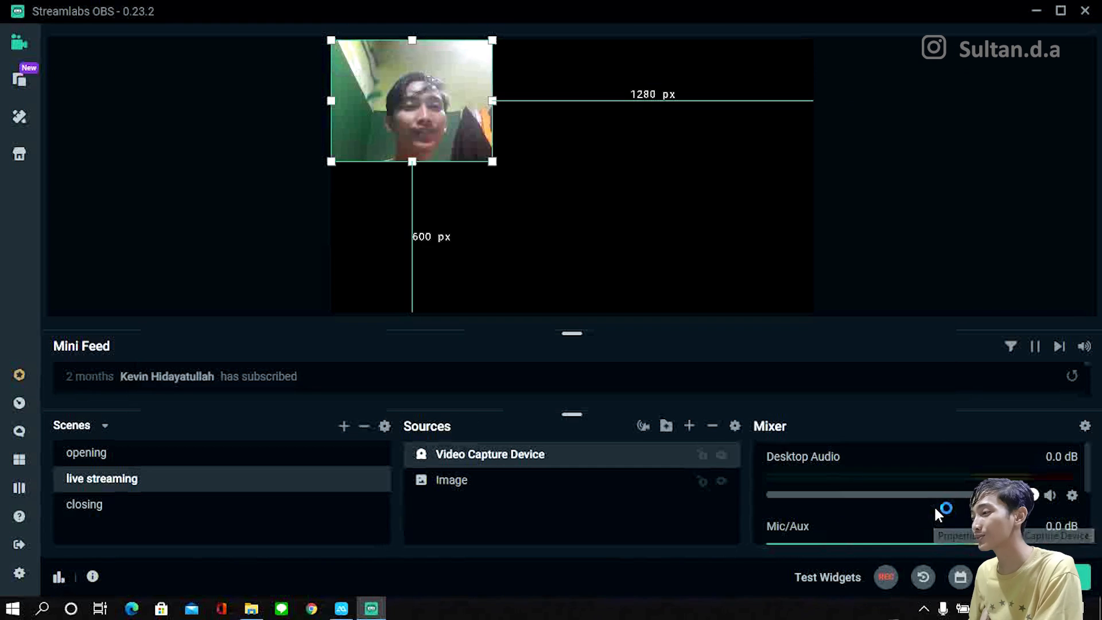
Step: Shrink the webcam picture and place it about 716 px from the canvas's left edge and 475 px from its top
left_click_drag(489, 155, 459, 136)
left_click_drag(405, 83, 581, 224)
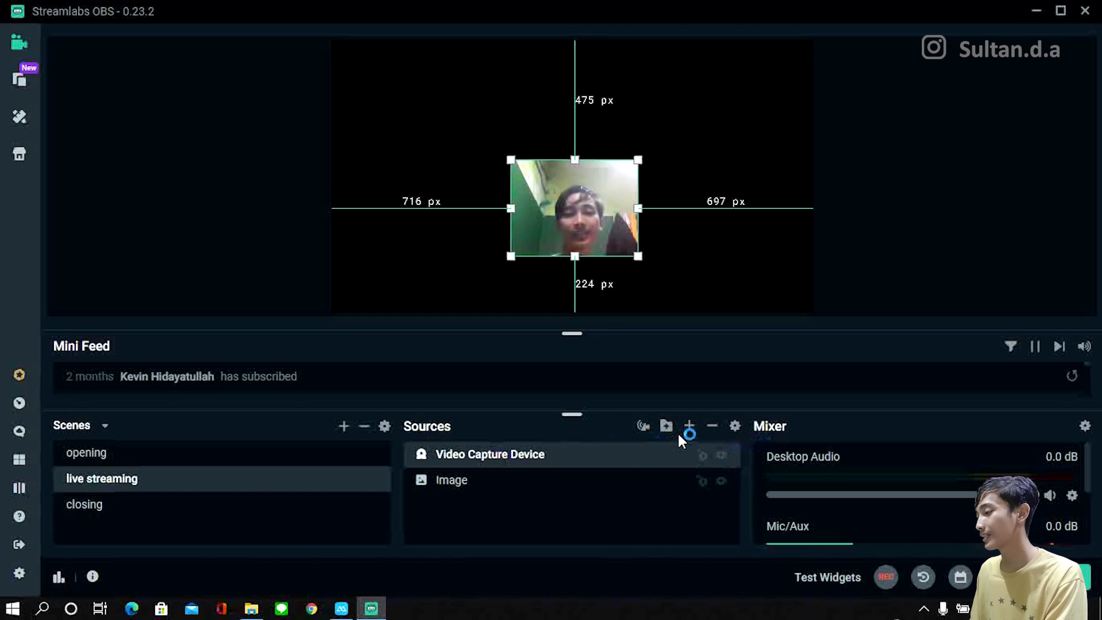
Step: Remove the Video Capture Device source from the live streaming scene
left_click(712, 426)
left_click(608, 306)
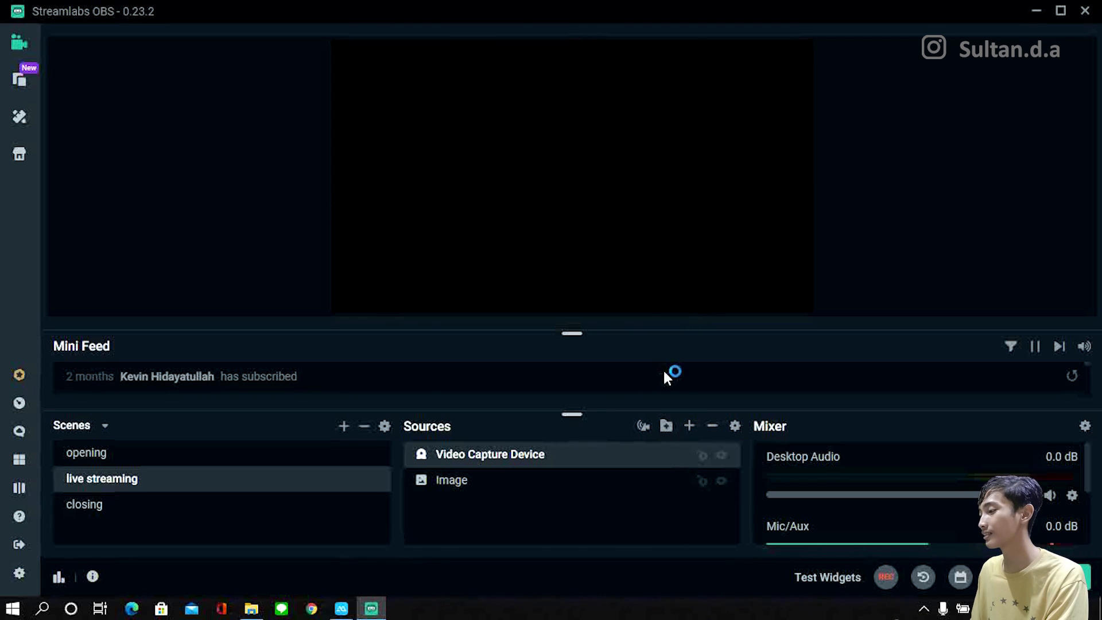
Step: Add a Game Capture source to the live streaming scene and set its mode to Capture specific window
left_click(692, 424)
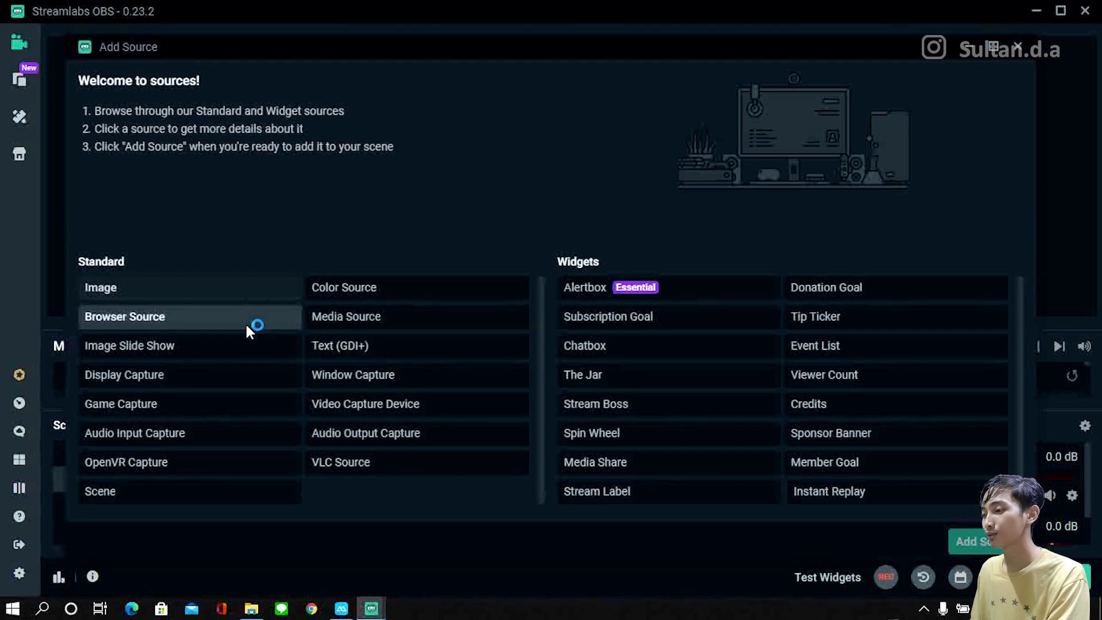
left_click(229, 322)
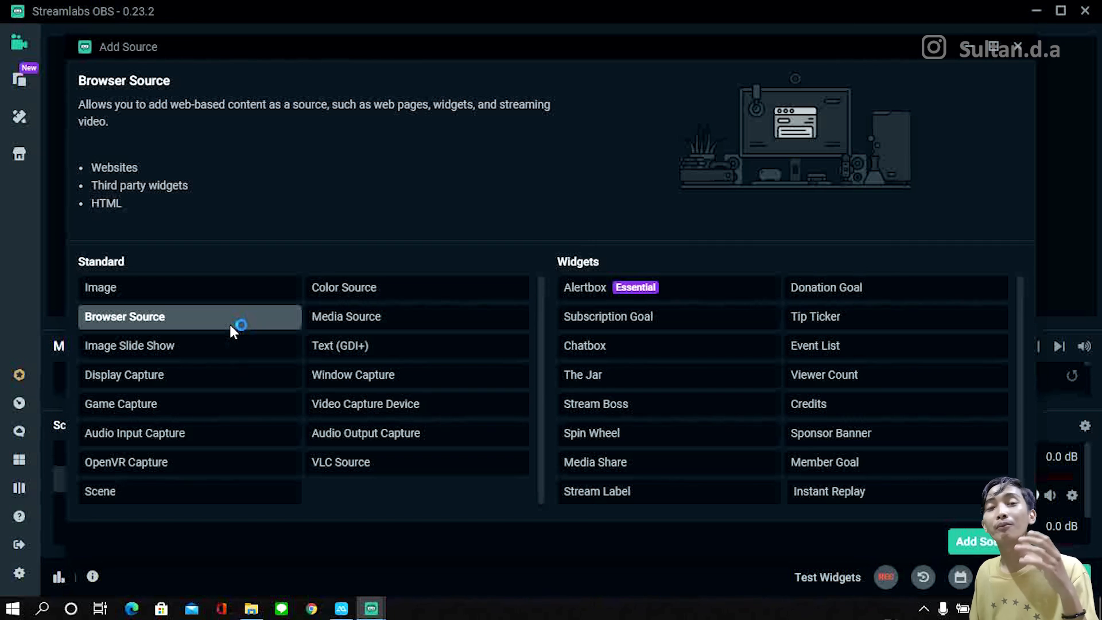
left_click(207, 373)
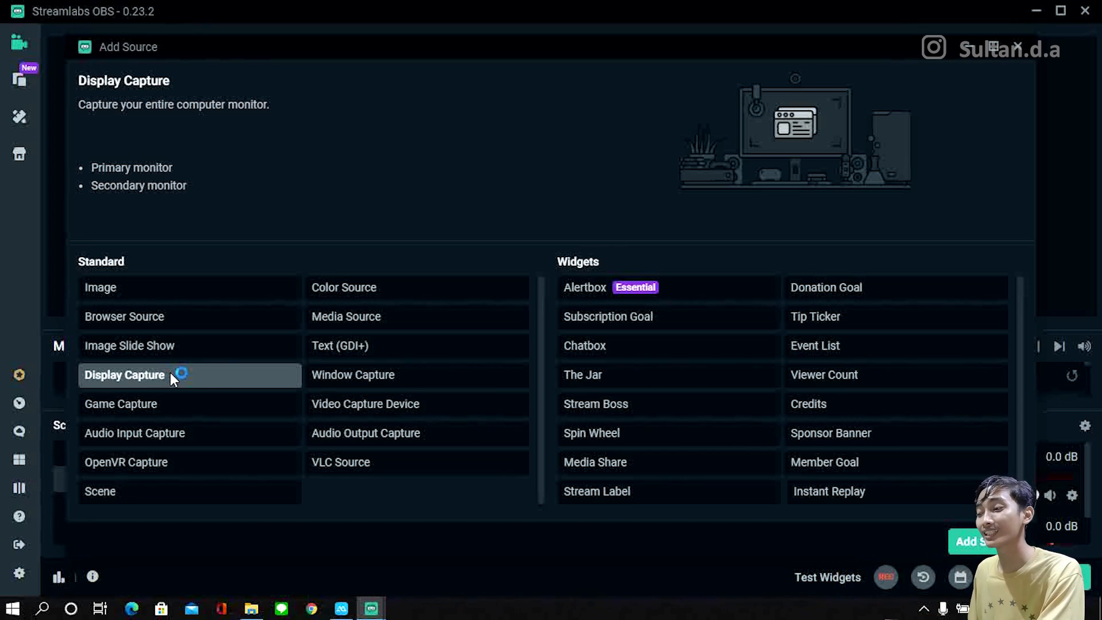
left_click(169, 404)
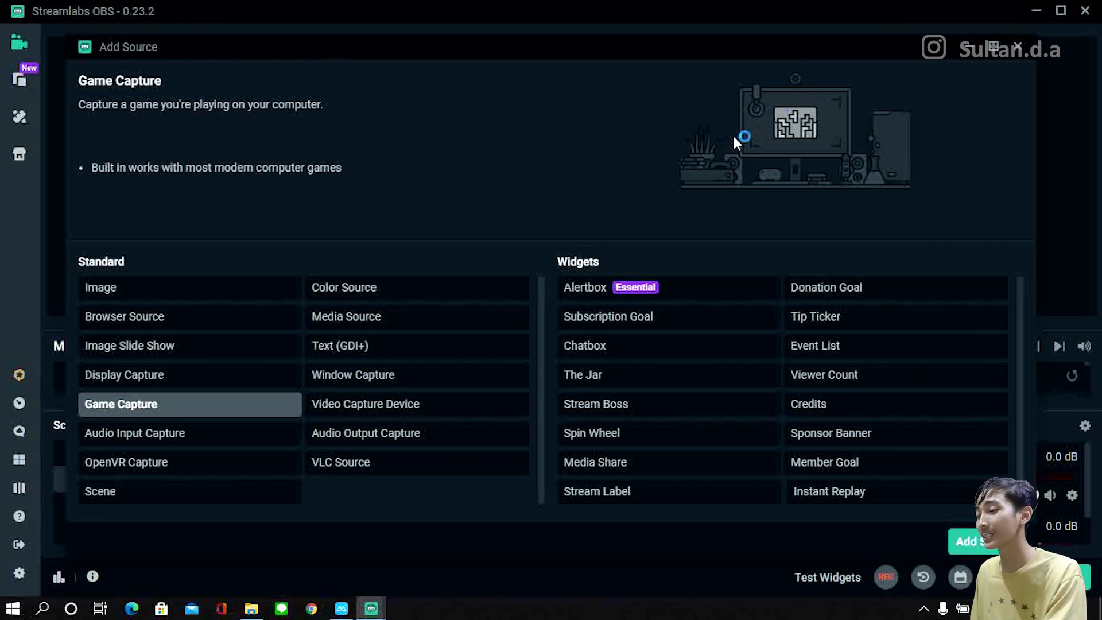
double_click(152, 406)
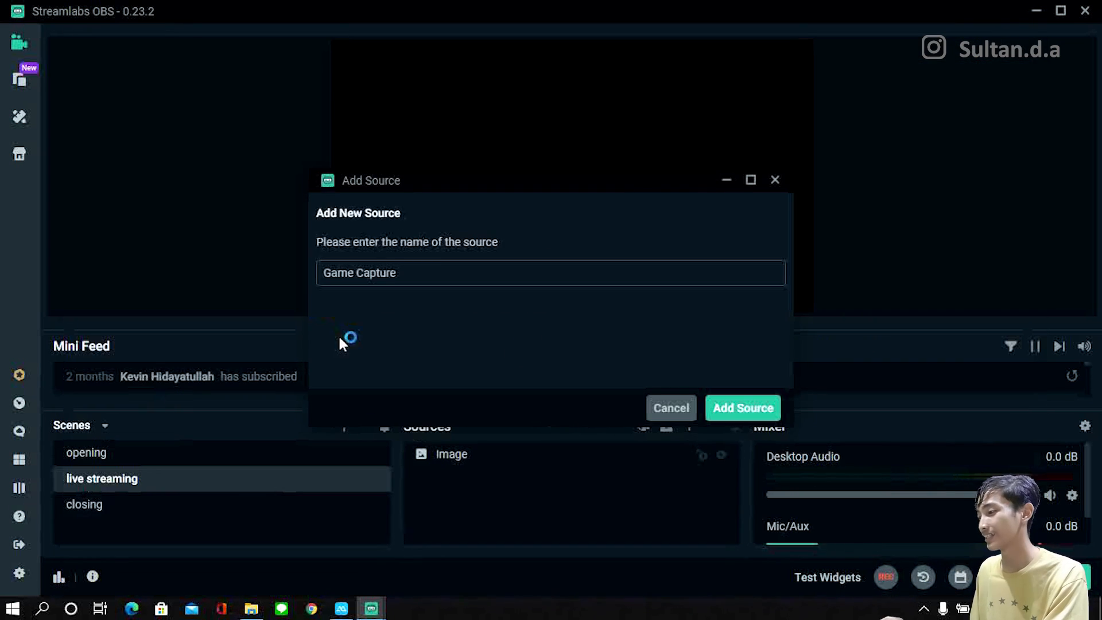
left_click(719, 406)
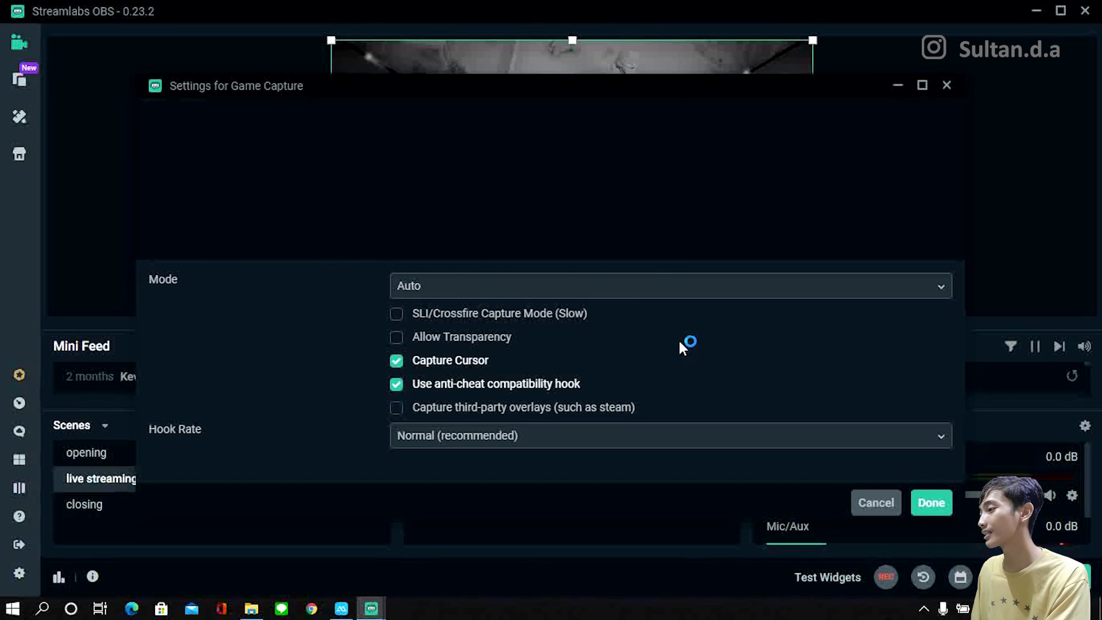
left_click(520, 287)
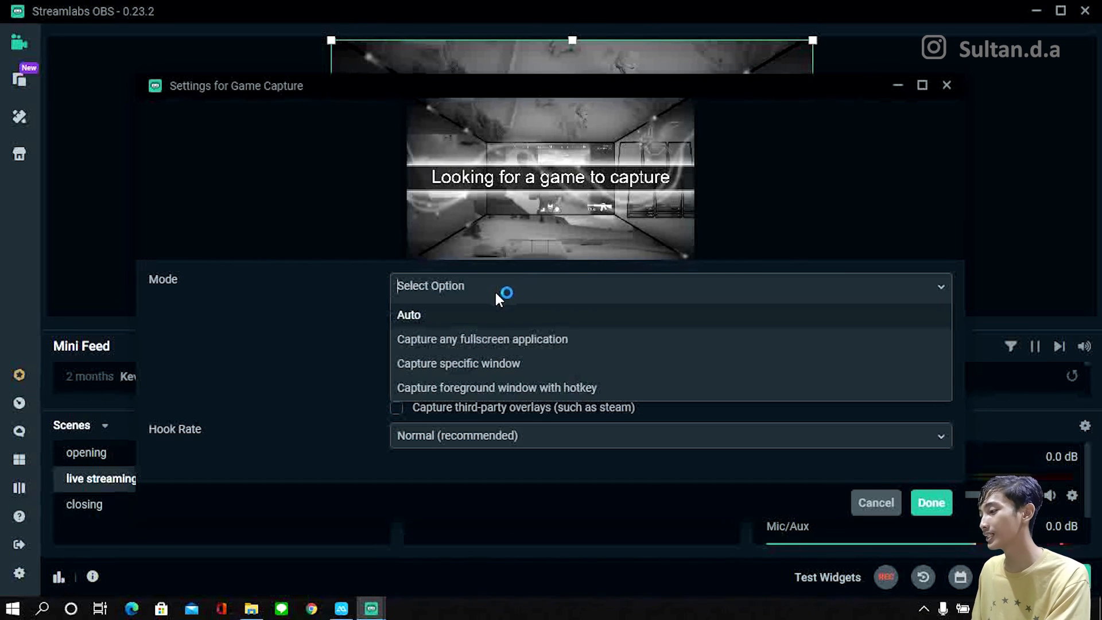
left_click(491, 360)
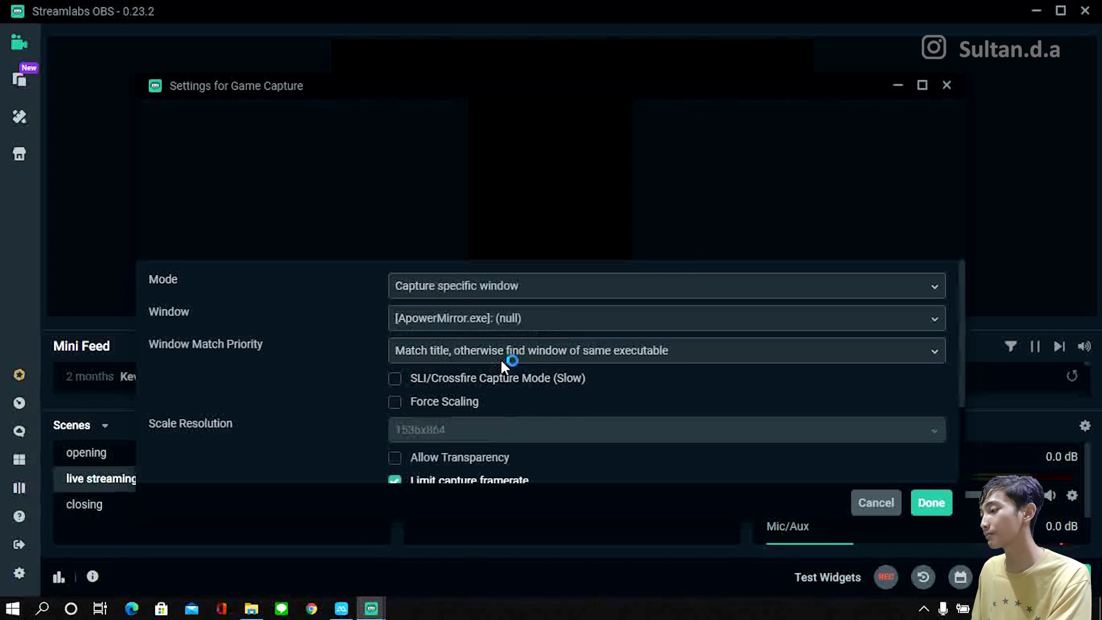
Step: Examine the capturable windows, the window match priority options and the remaining Game Capture settings, and close the settings
left_click(548, 317)
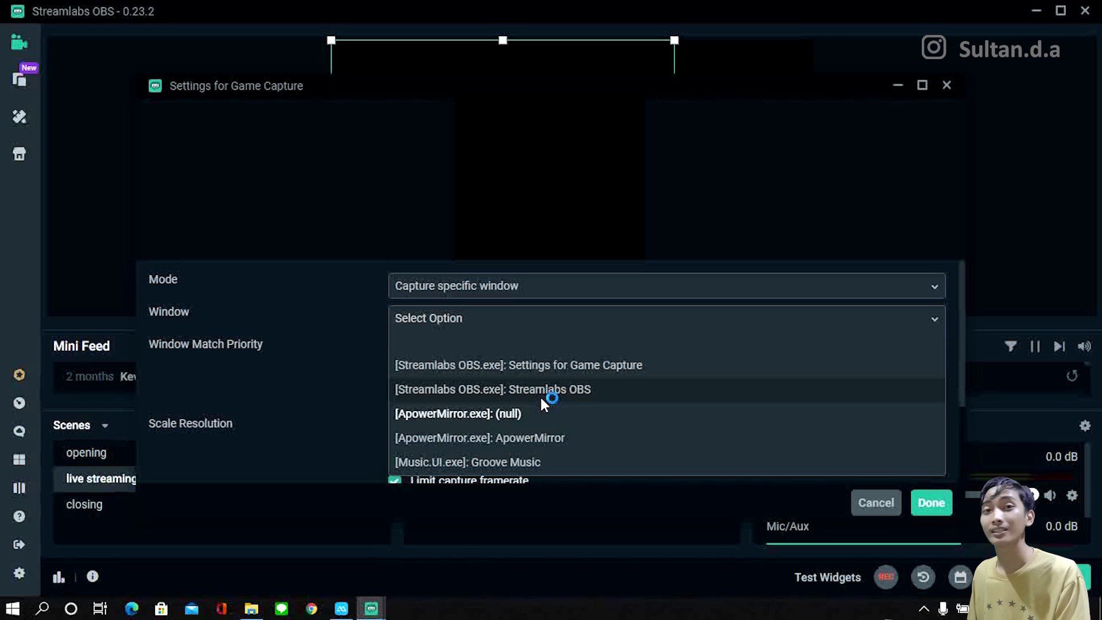
left_click(384, 380)
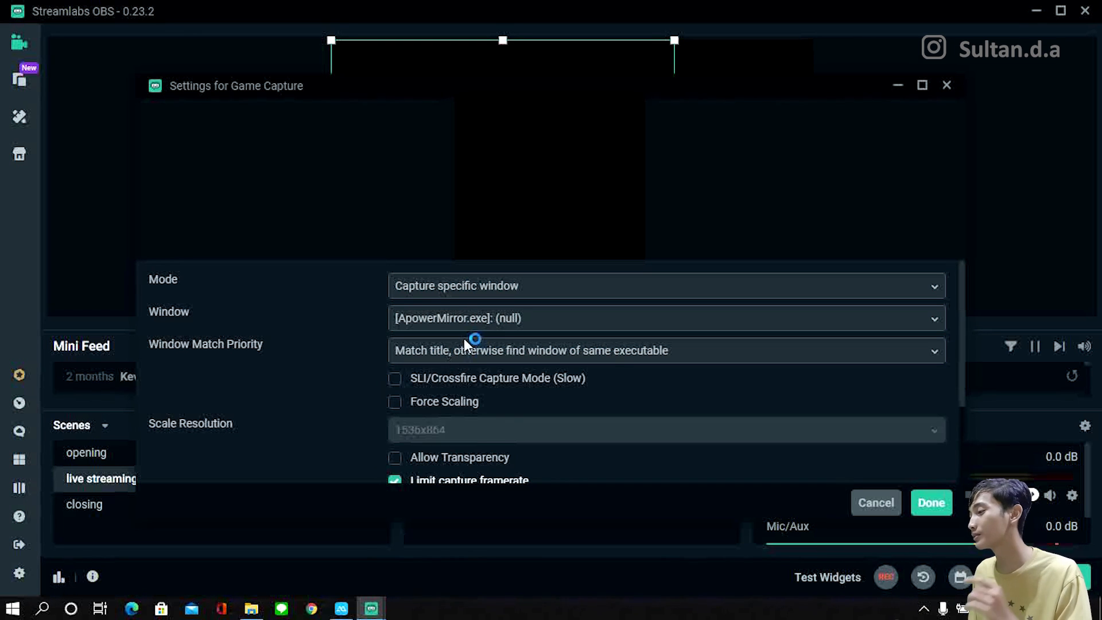
left_click(494, 327)
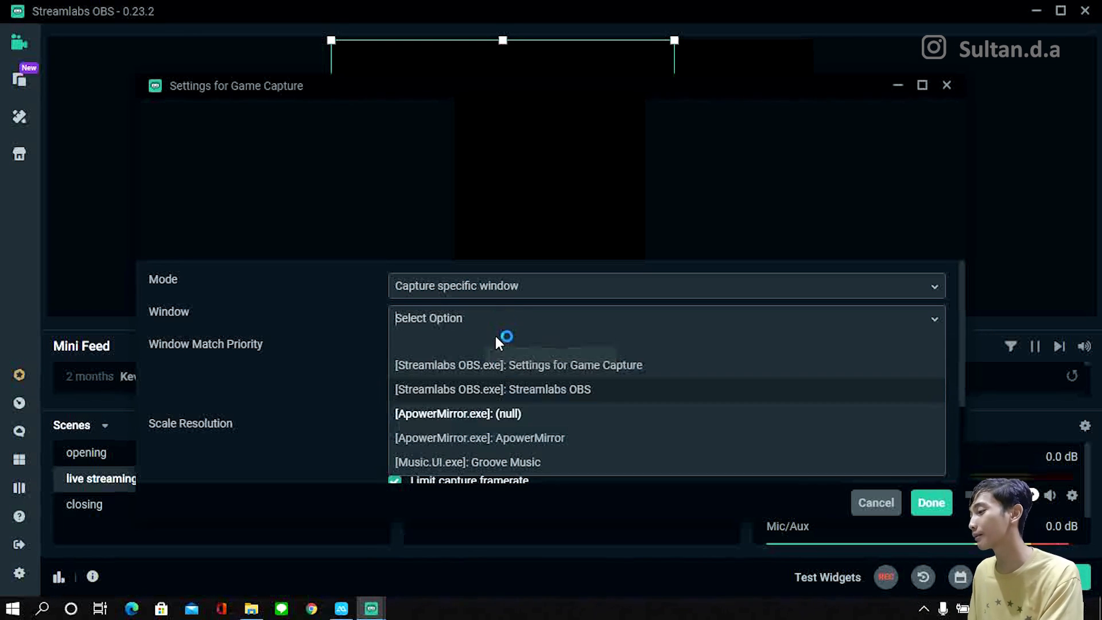
left_click(874, 502)
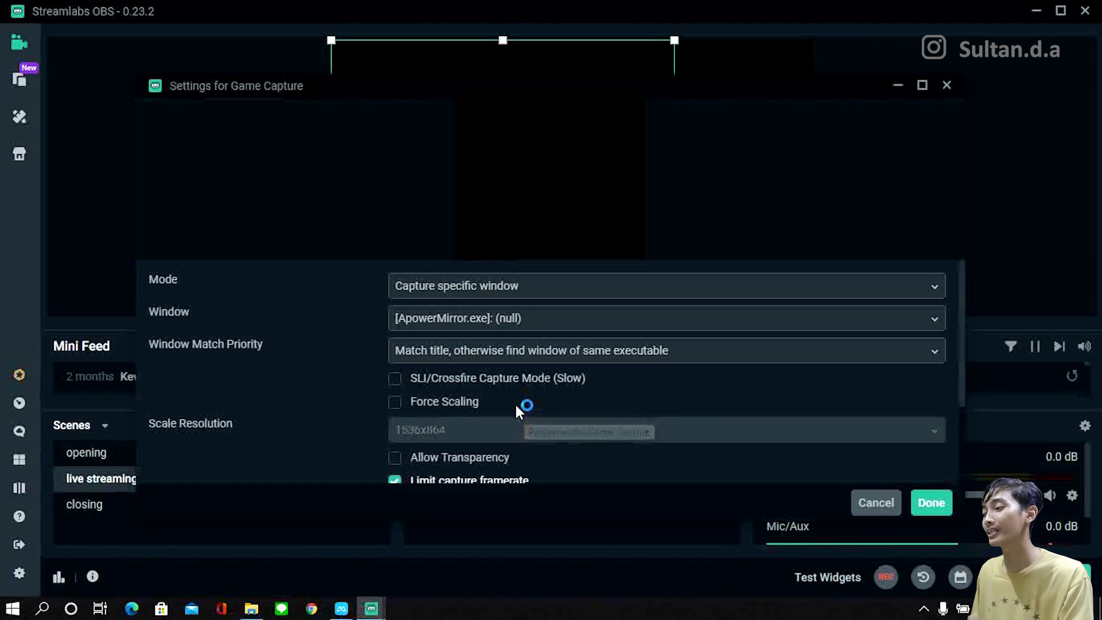
scroll(513, 390, "down", 2)
left_click(536, 272)
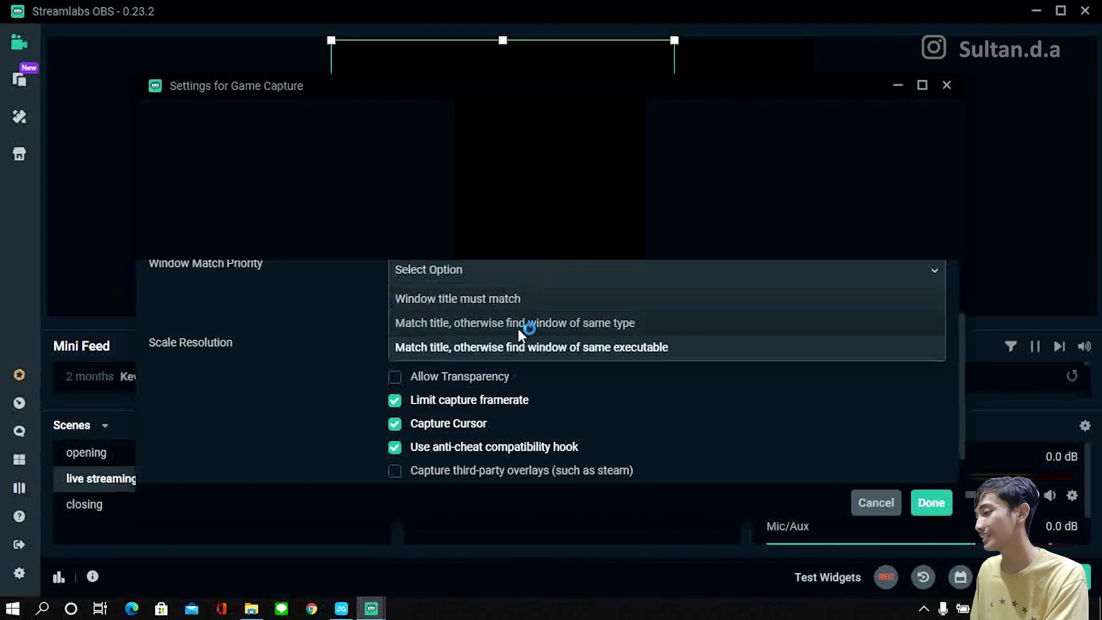
left_click(346, 321)
scroll(492, 353, "down", 1)
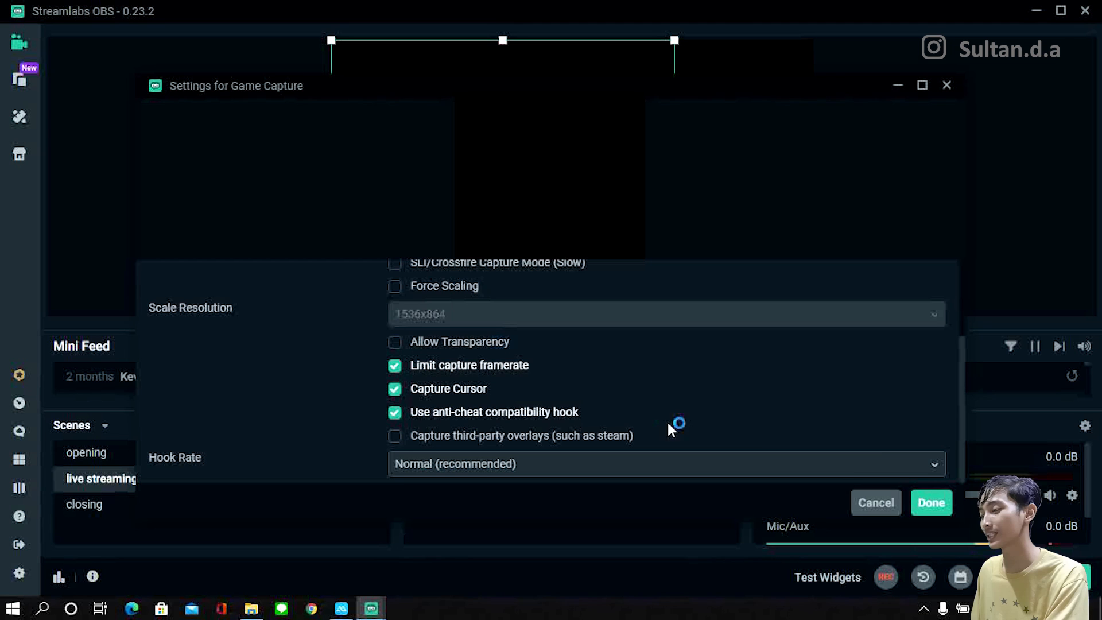
scroll(621, 414, "up", 3)
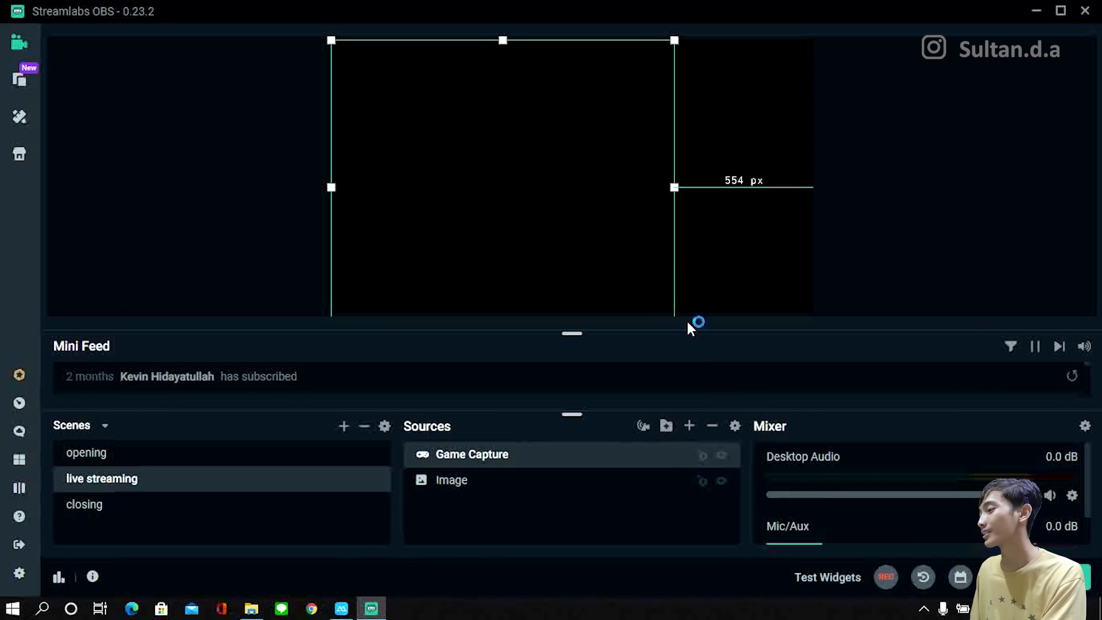
Step: Hide the Game Capture source and add an Audio Input Capture source to the live streaming scene, keeping its default device
left_click(721, 456)
left_click(690, 426)
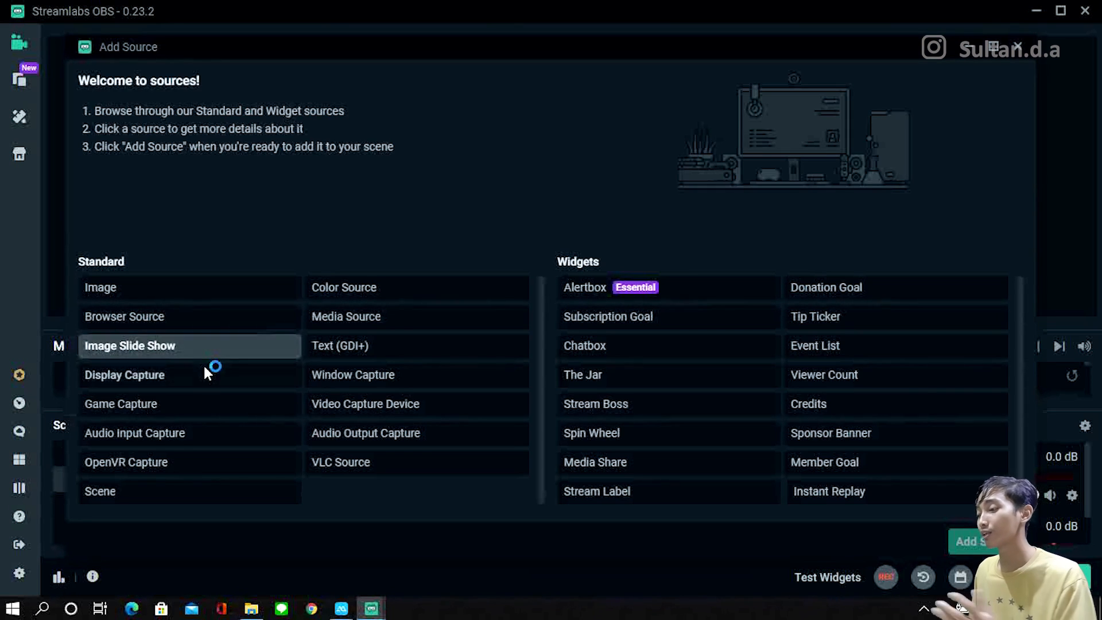
left_click(223, 447)
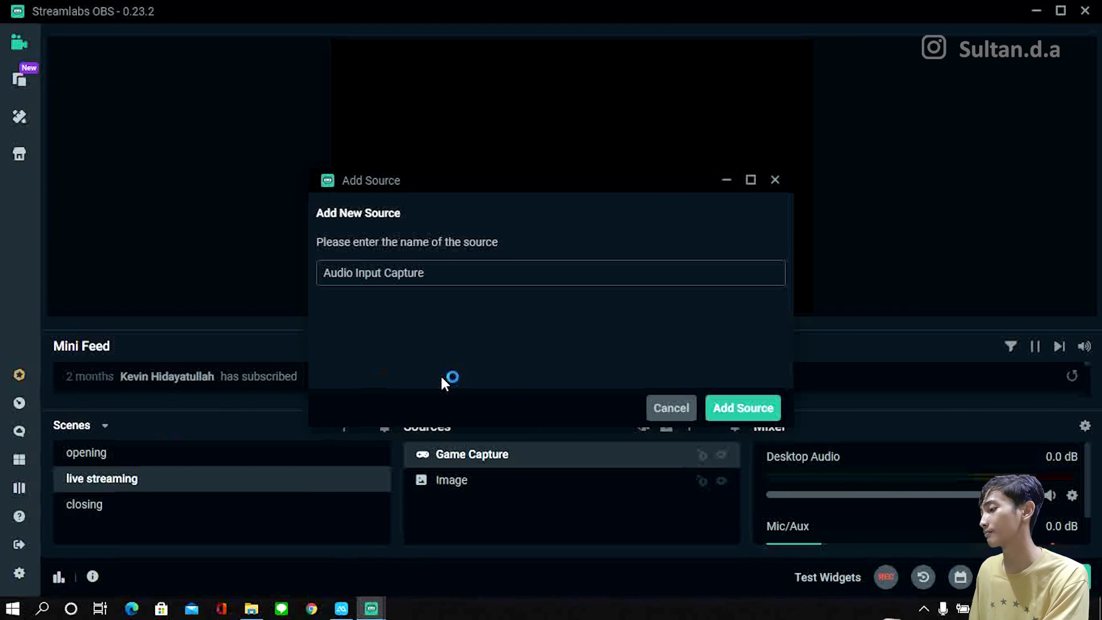
left_click(714, 402)
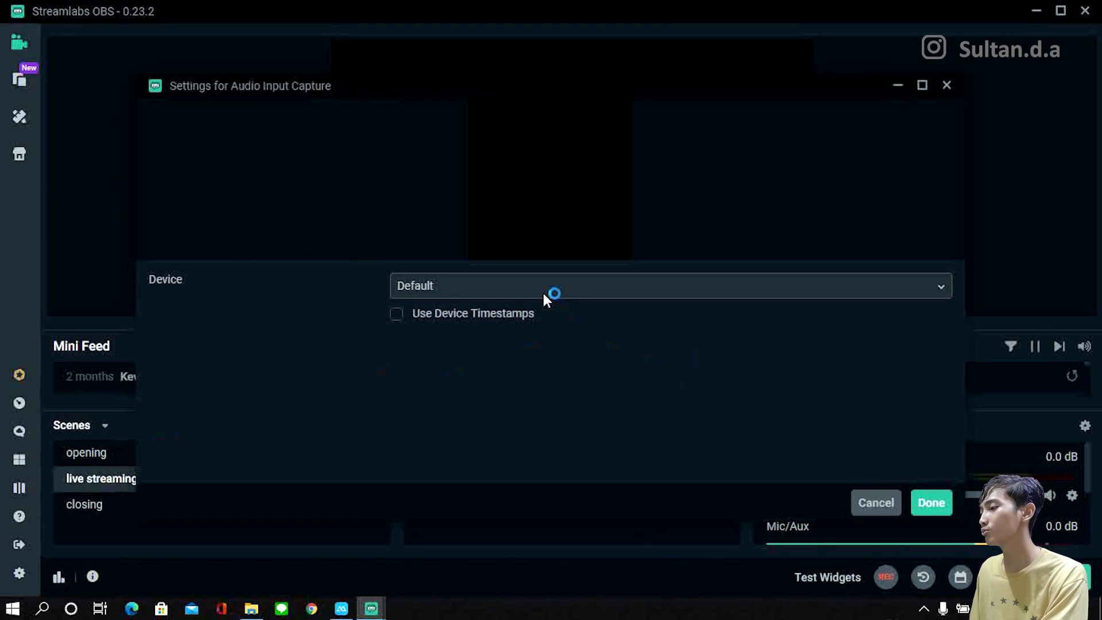
left_click(542, 296)
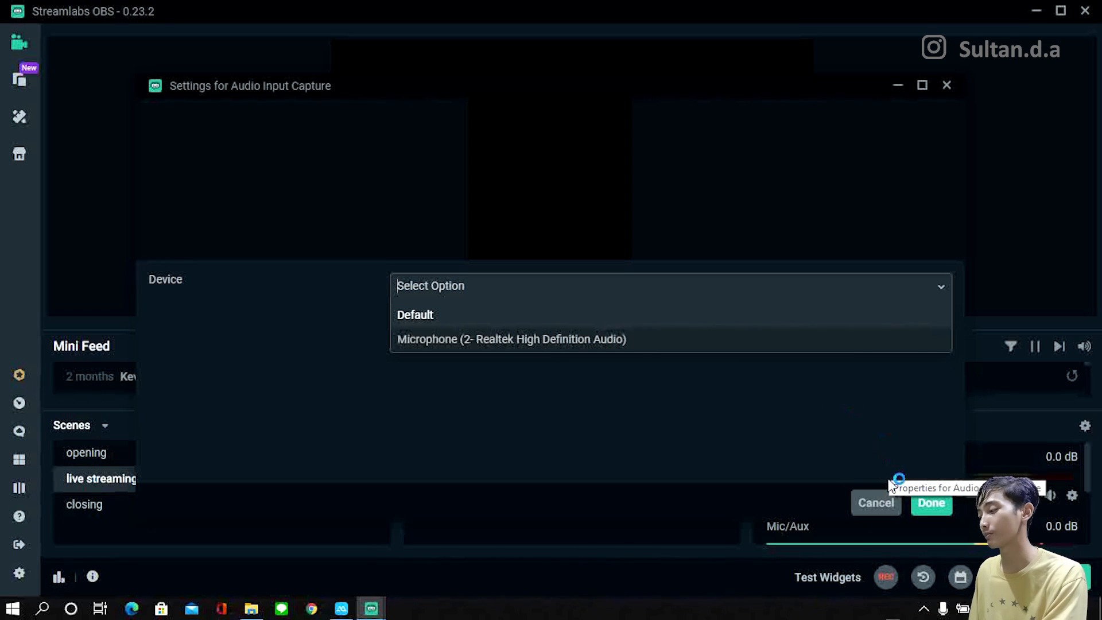
left_click(866, 504)
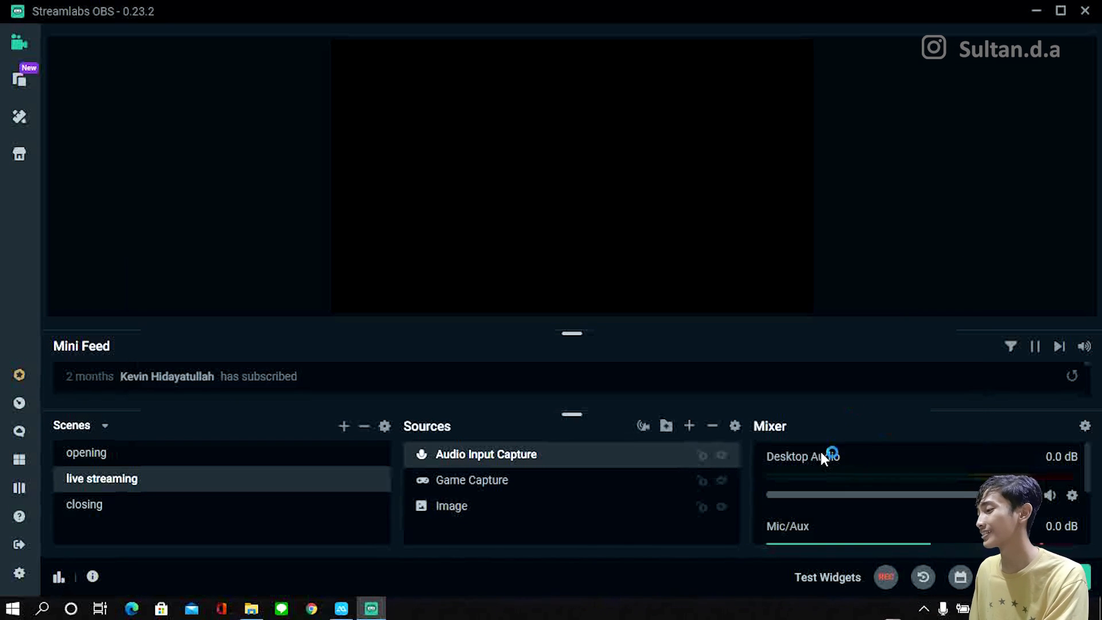
Step: View the OpenVR Capture and Scene source descriptions, and add a Color Source to the live streaming scene
left_click(690, 426)
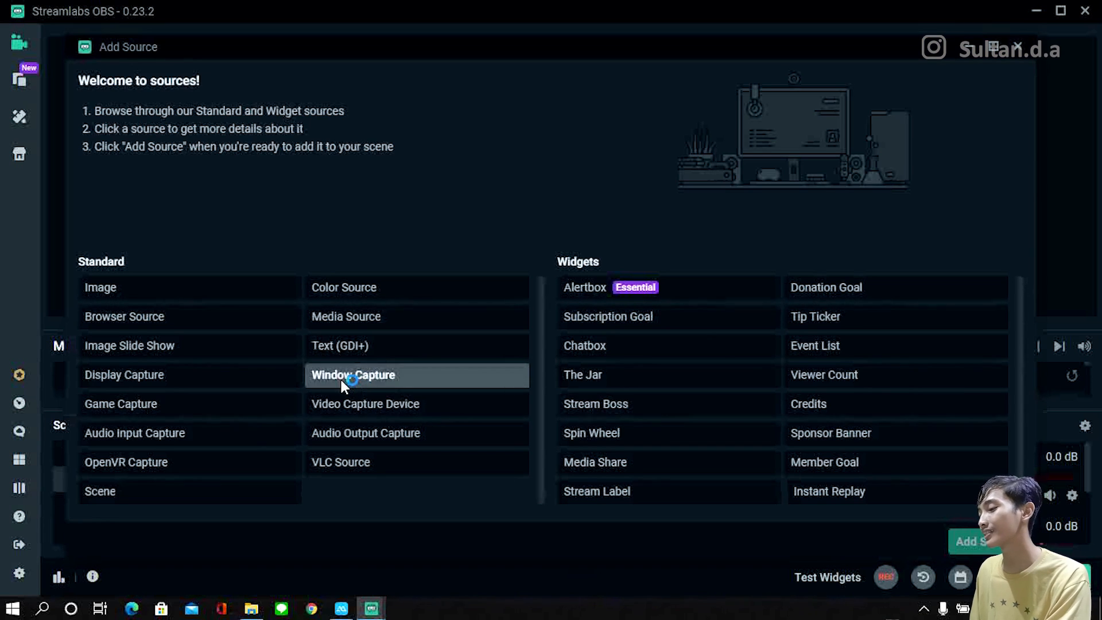
left_click(194, 462)
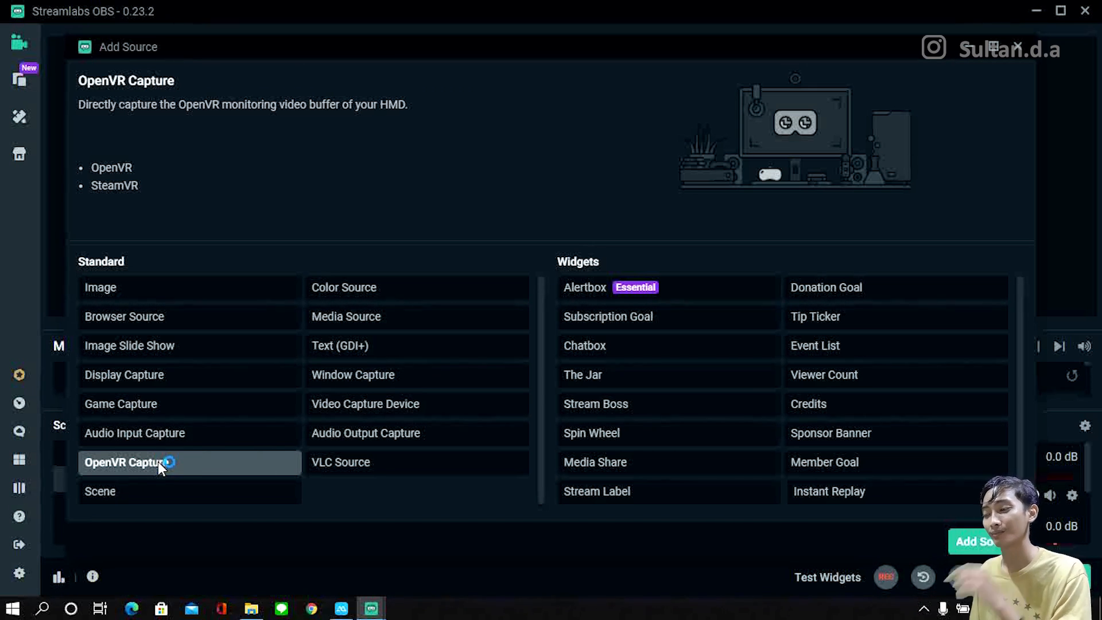
left_click(159, 485)
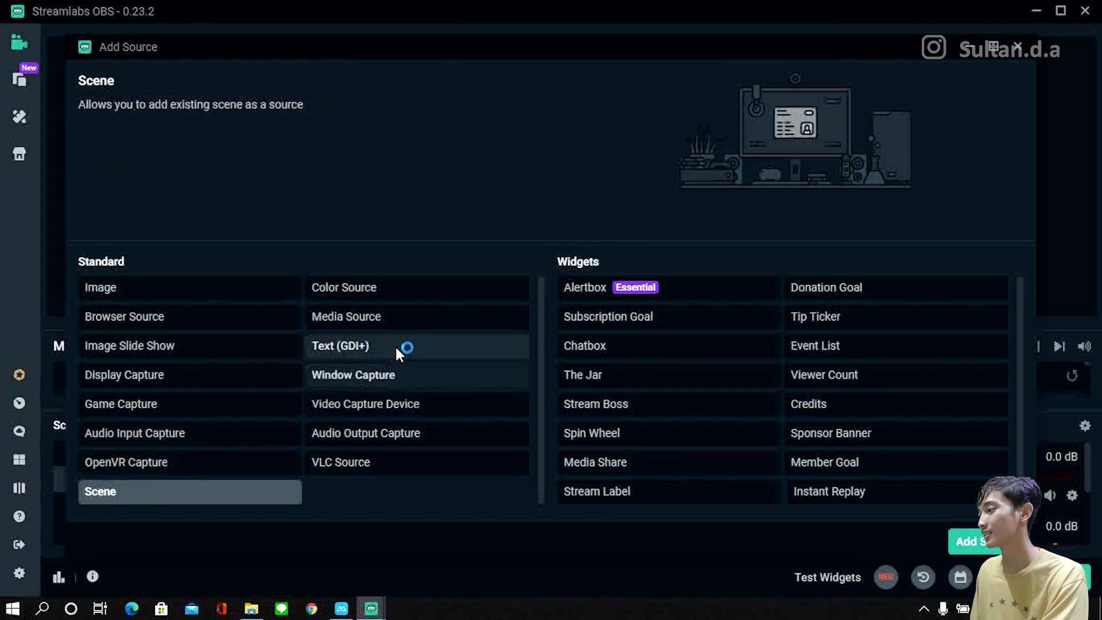
left_click(419, 287)
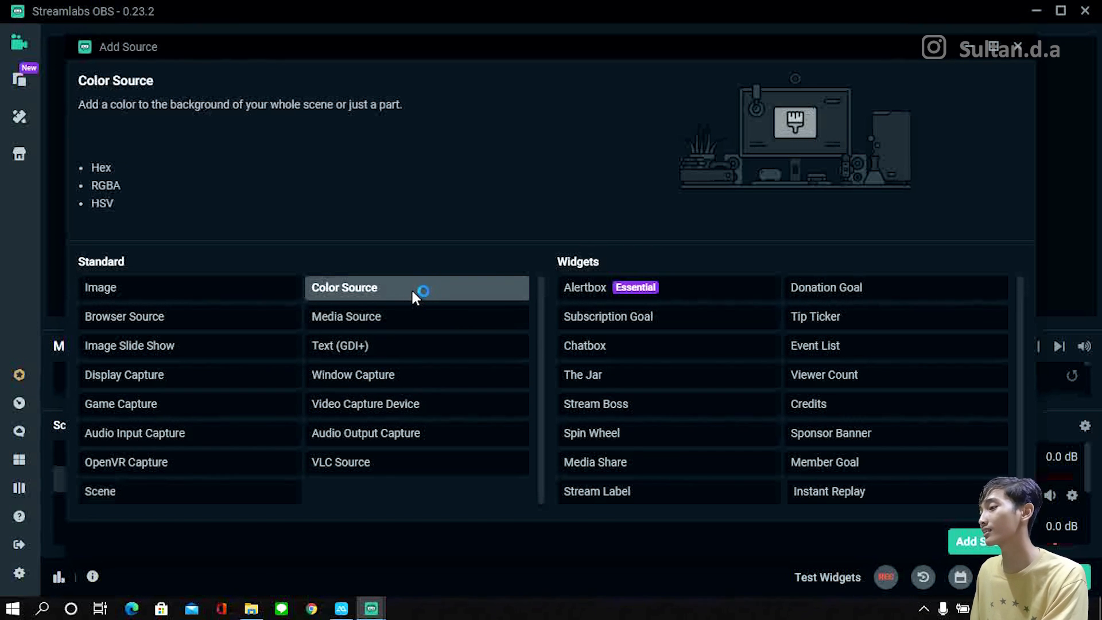
left_click(967, 540)
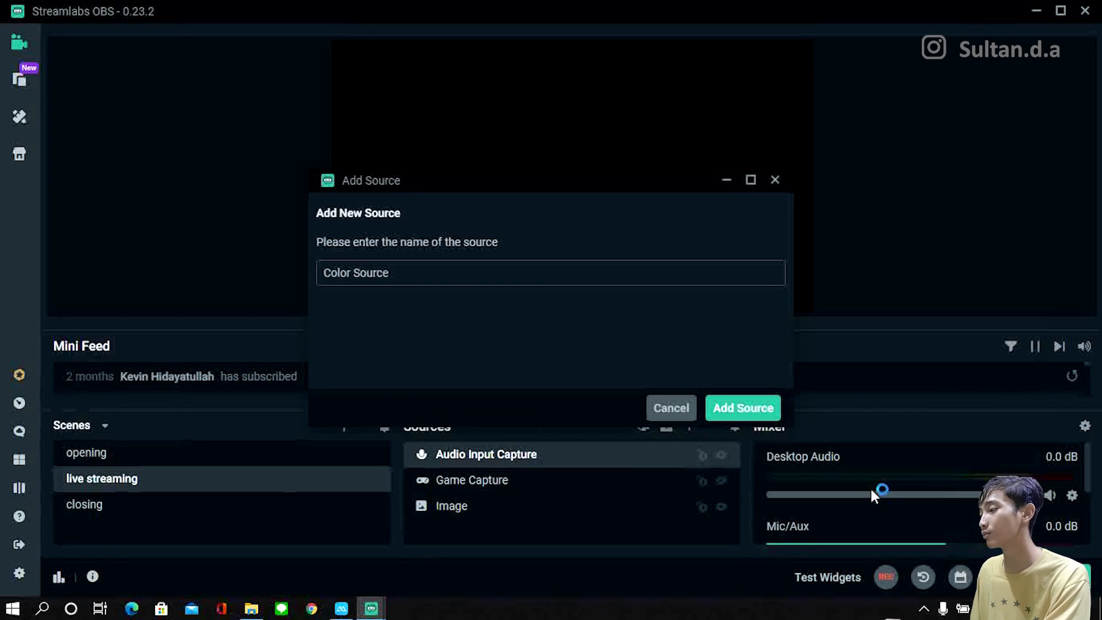
left_click(708, 407)
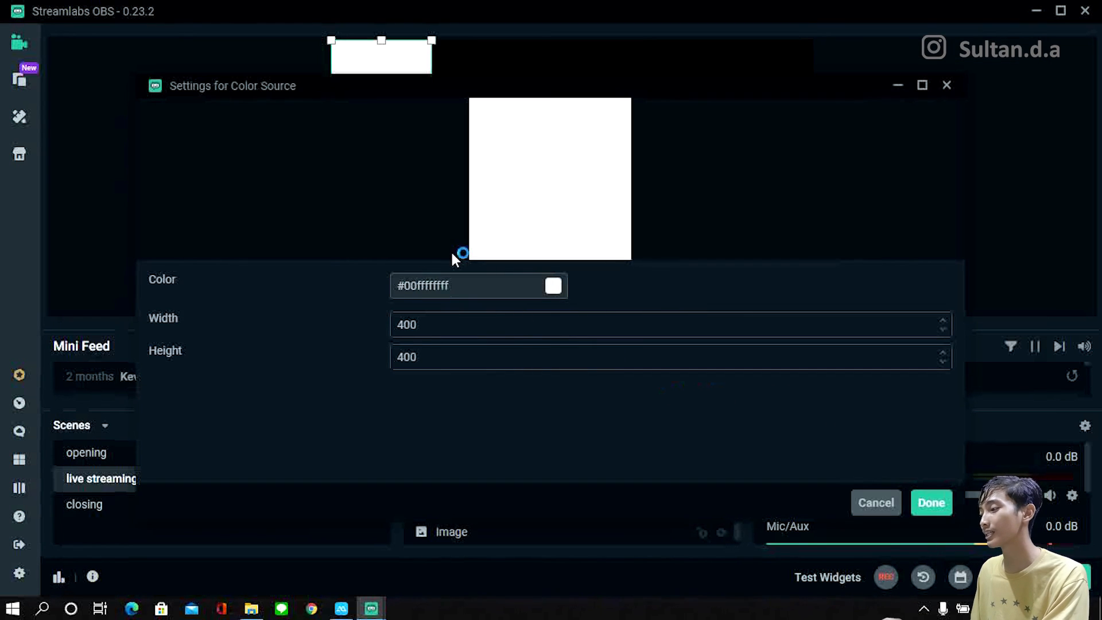
Step: Set the Color Source's color to blue, and hide both it and the Audio Input Capture source
left_click(485, 287)
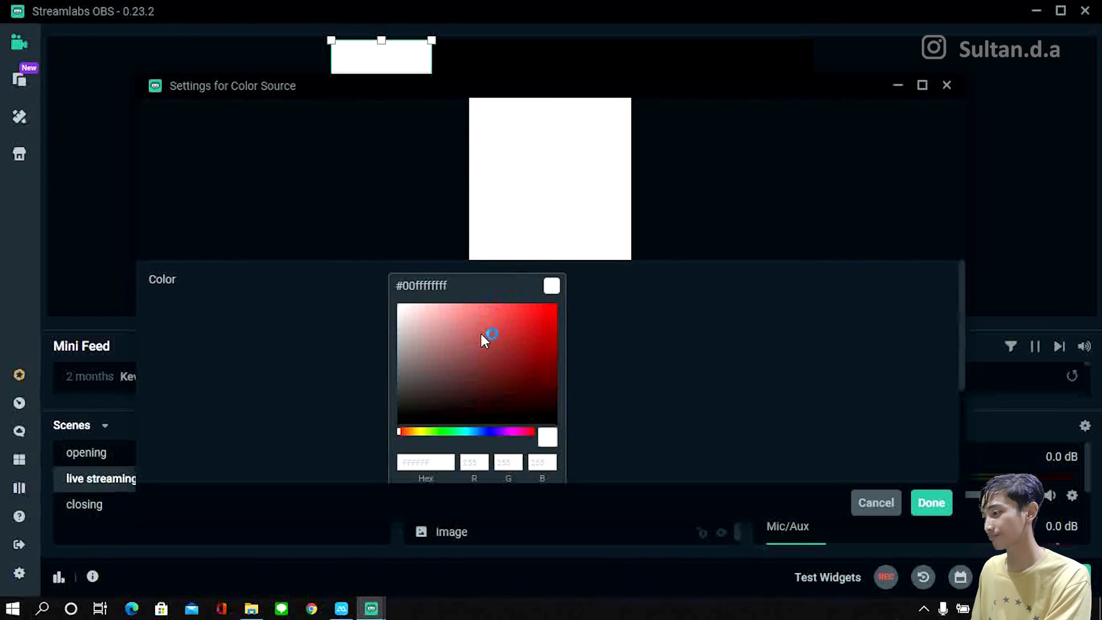
left_click(556, 306)
left_click_drag(400, 92, 447, 129)
left_click(482, 467)
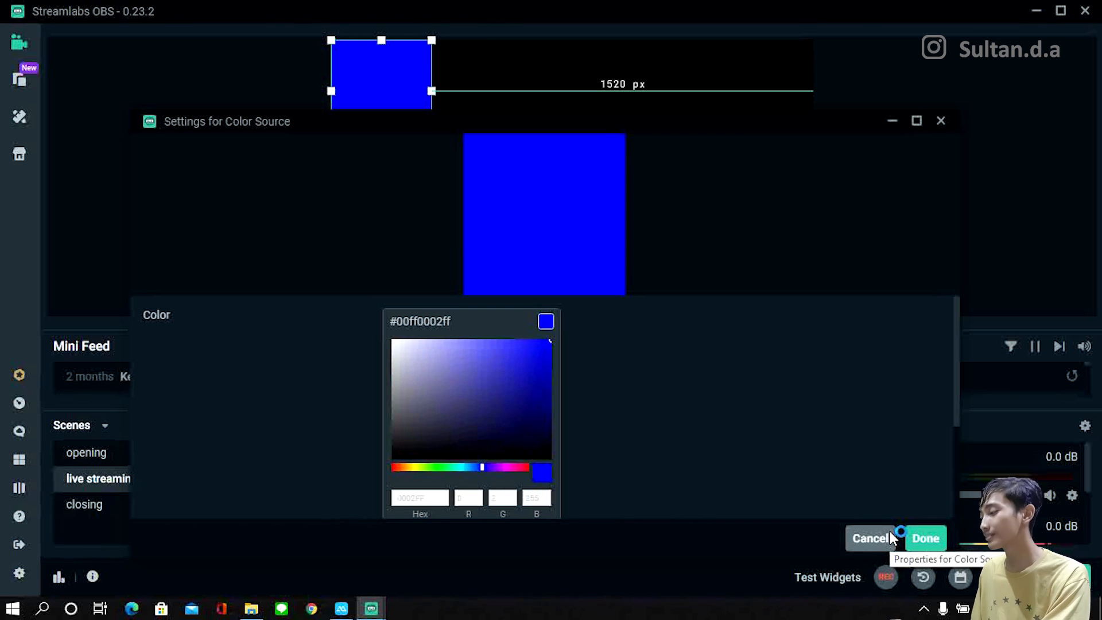
left_click(910, 538)
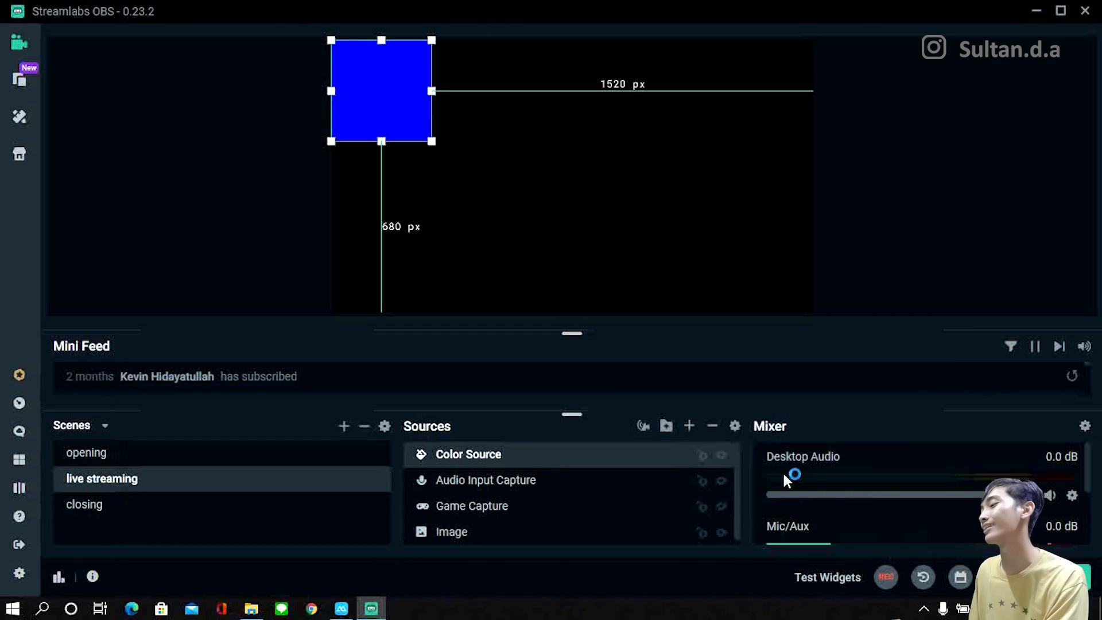
left_click(721, 454)
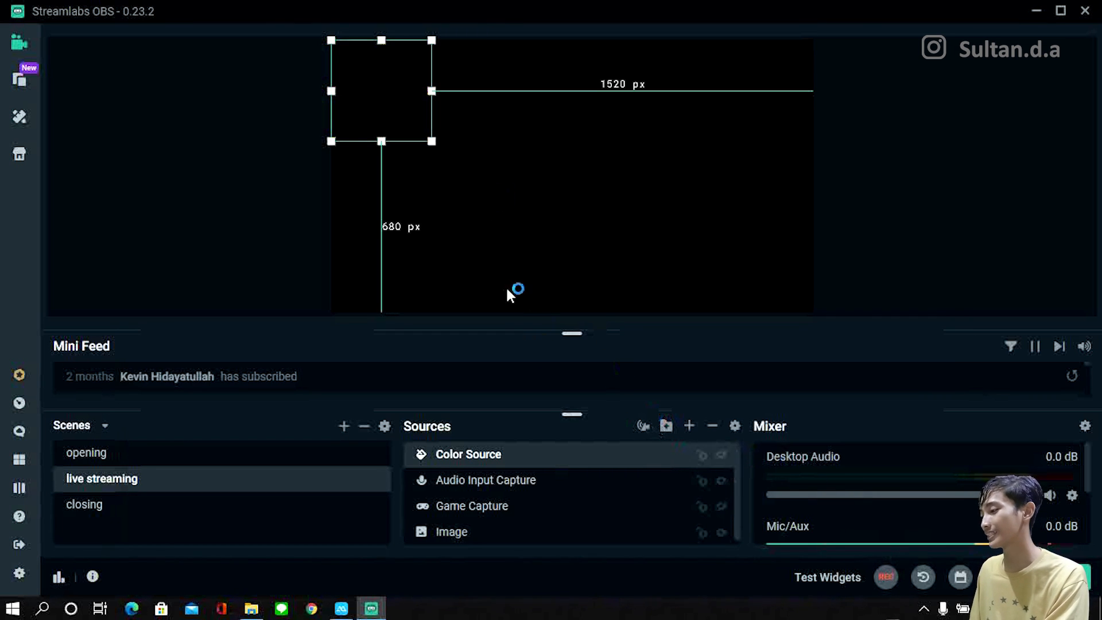
left_click(717, 480)
left_click(689, 426)
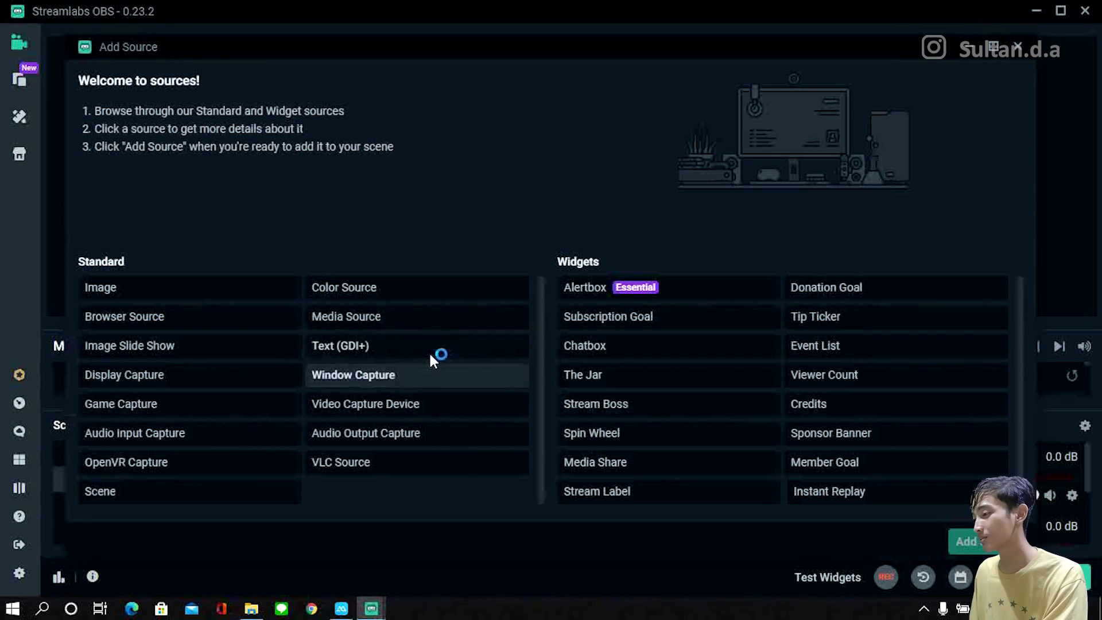
left_click(420, 313)
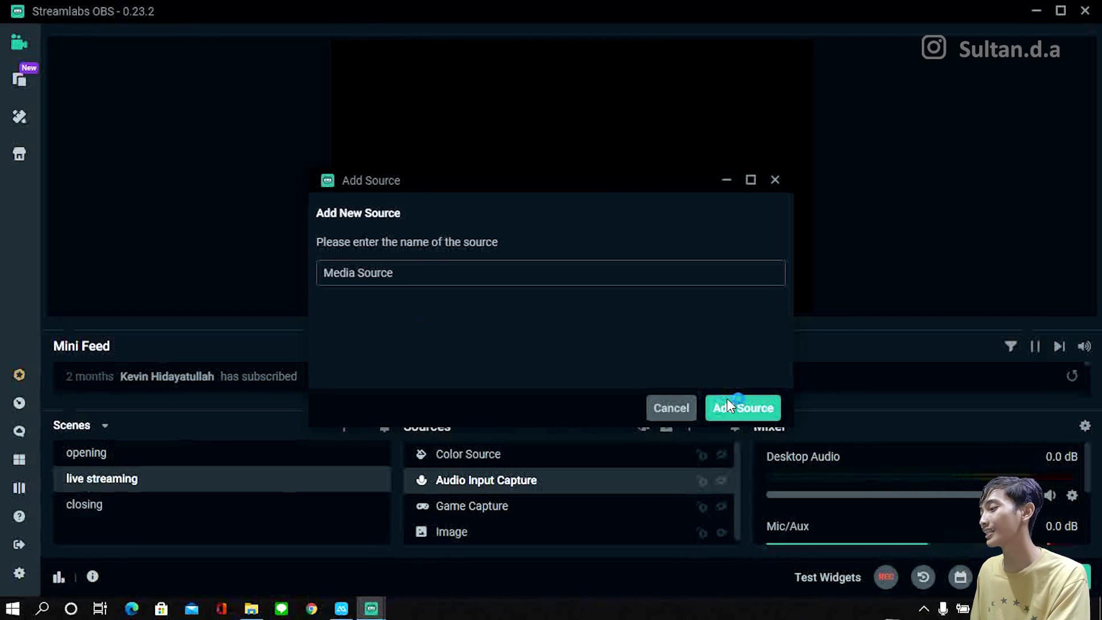
left_click(728, 401)
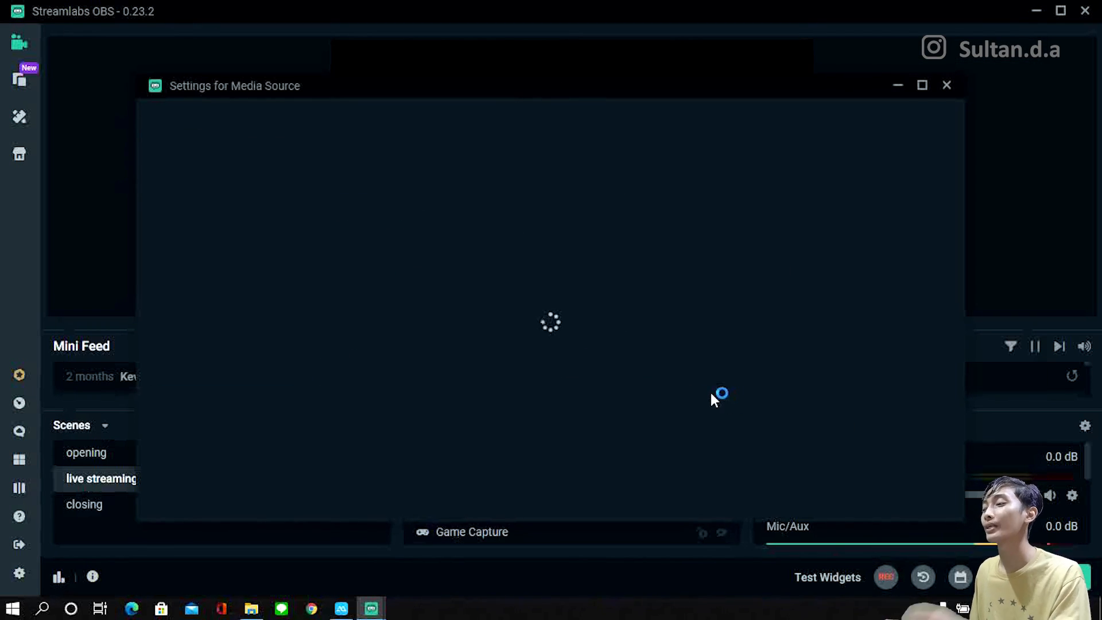
left_click(904, 314)
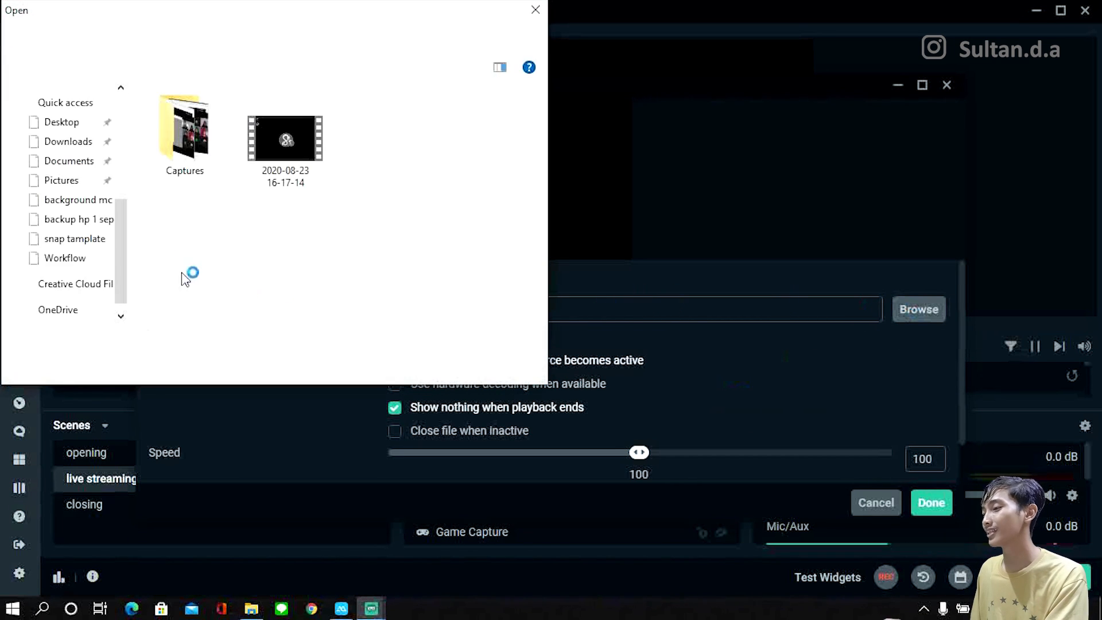
left_click(291, 164)
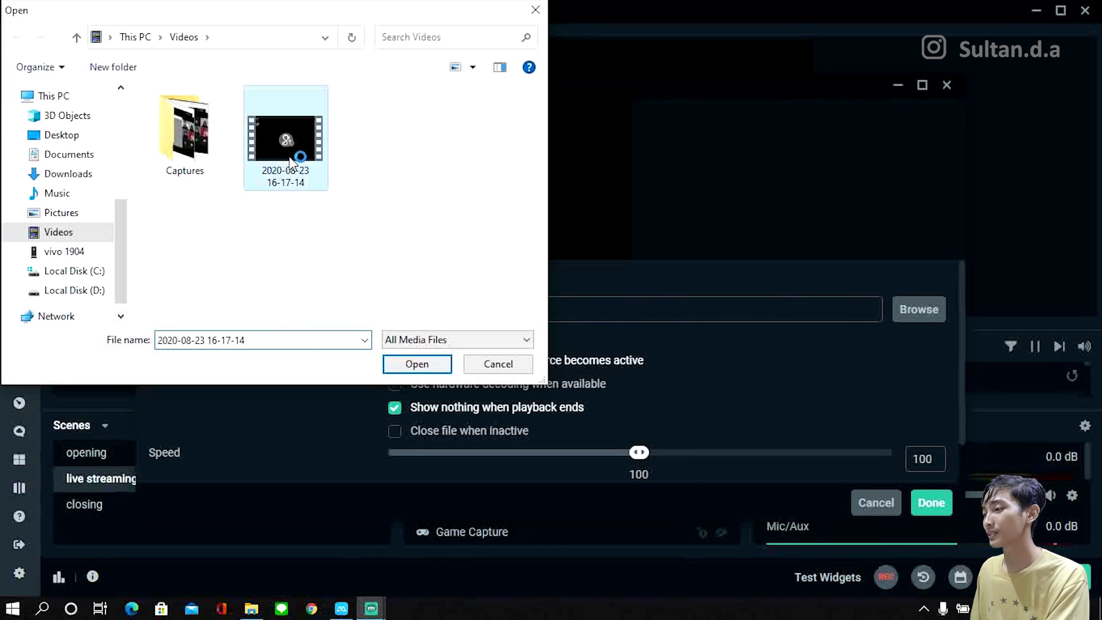
left_click(409, 362)
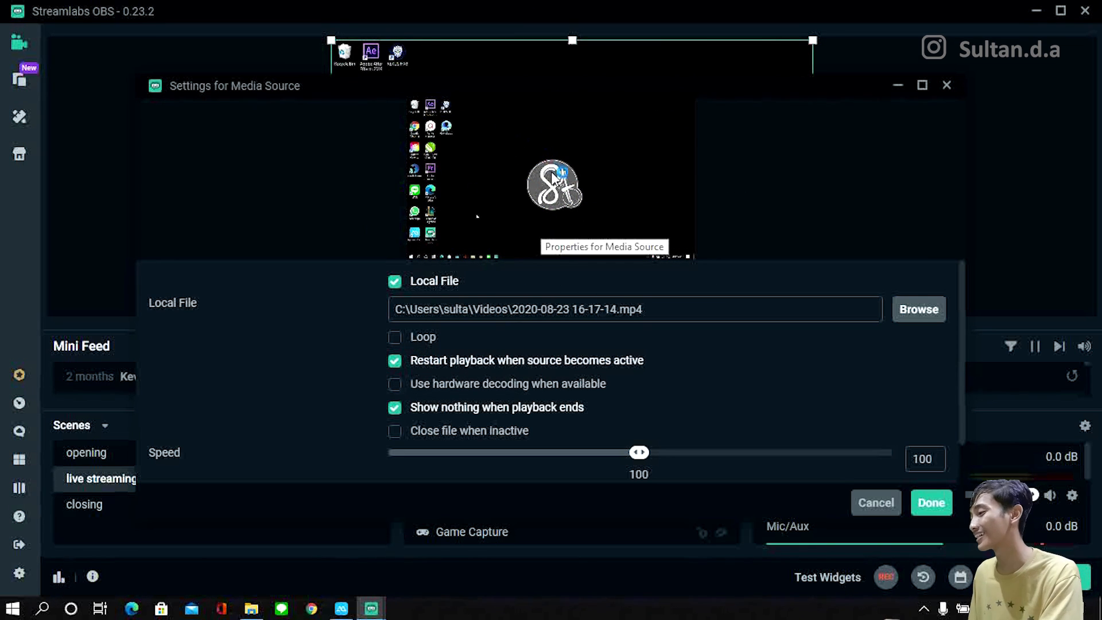
Step: Try the Loop option of the Media Source, look through its remaining playback settings, and close the settings with looping off
left_click(402, 338)
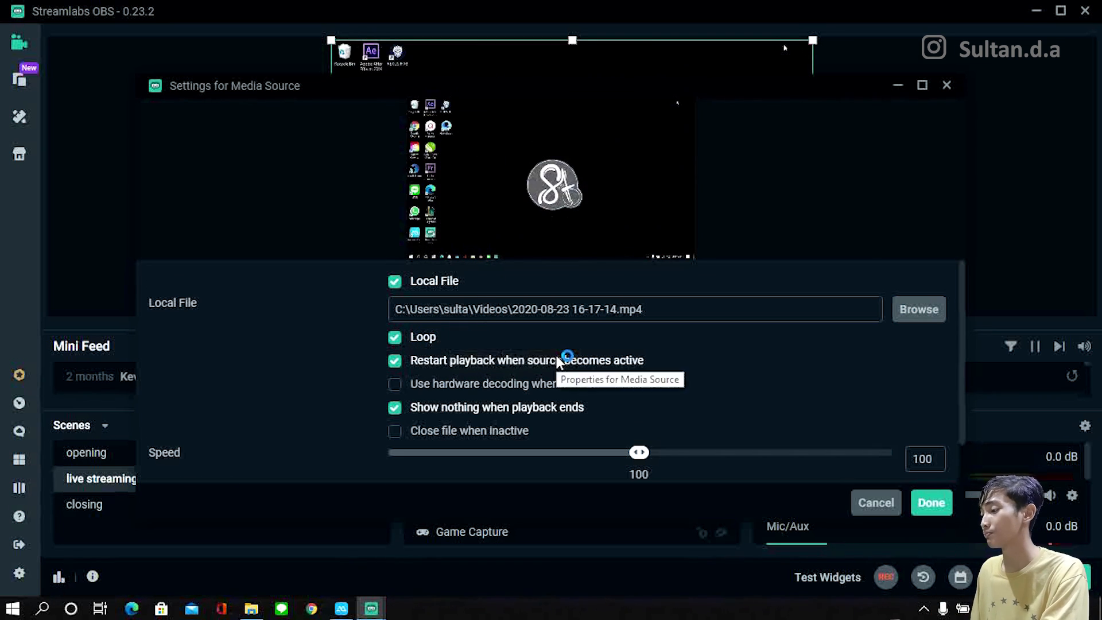
scroll(557, 356, "down", 1)
scroll(579, 344, "up", 1)
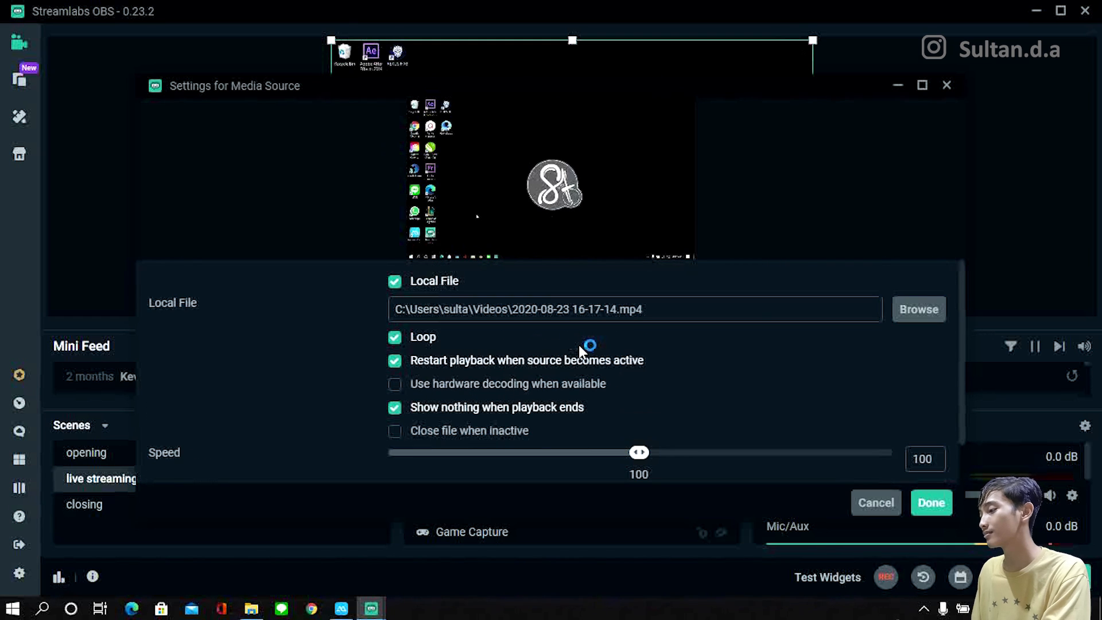
left_click(396, 337)
left_click(887, 501)
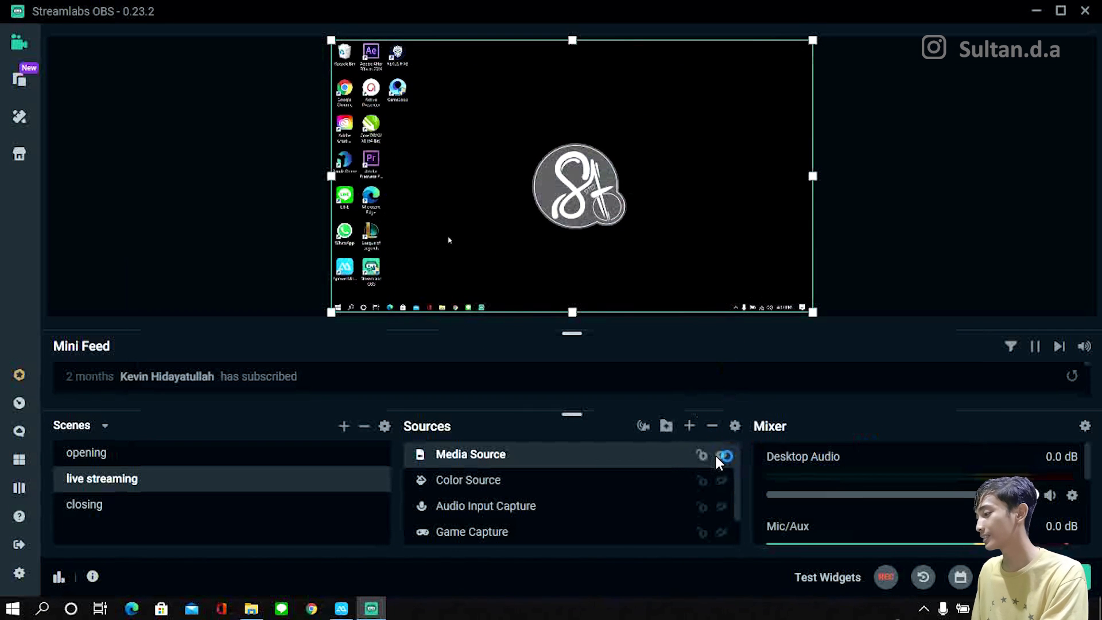
Step: Hide the Media Source, and compare the descriptions of the Window Capture, Game Capture and Display Capture source types
left_click(718, 456)
left_click(690, 424)
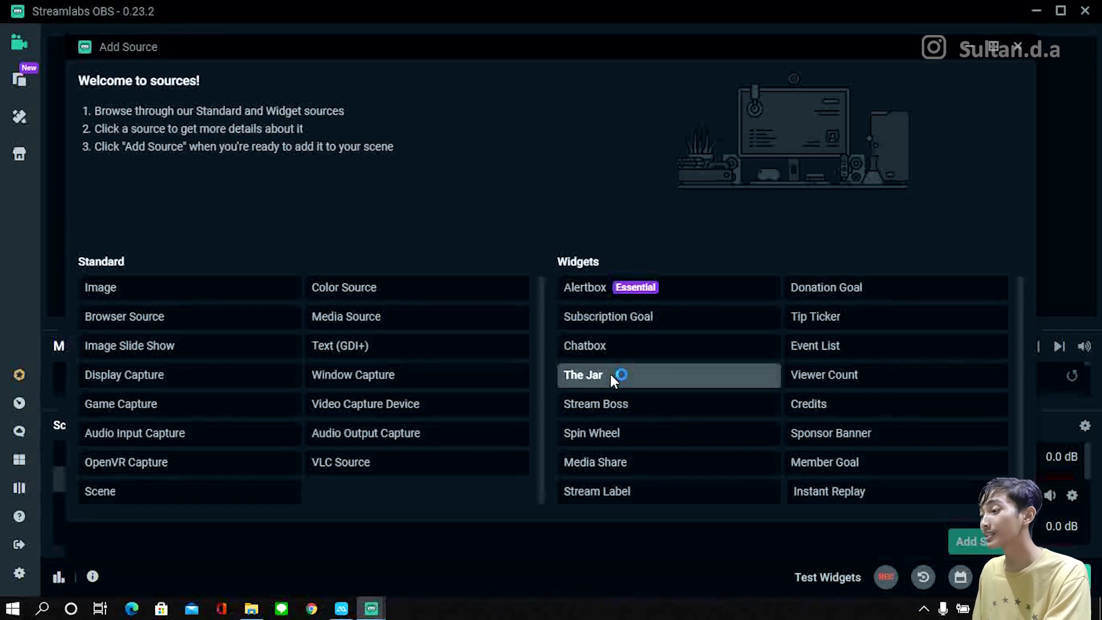
left_click(411, 375)
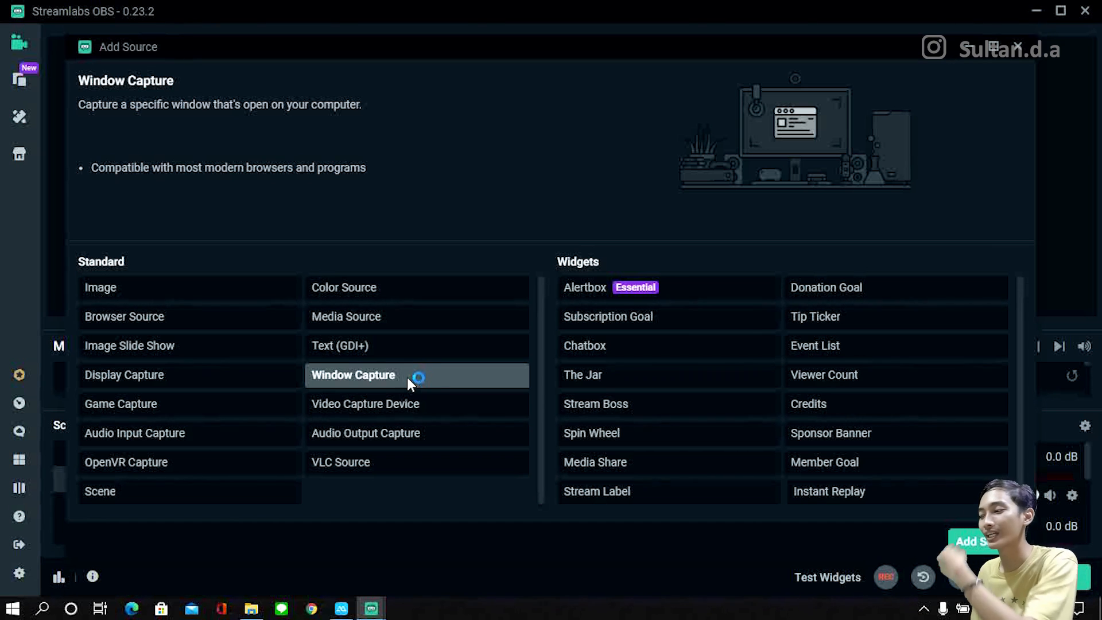
left_click(245, 403)
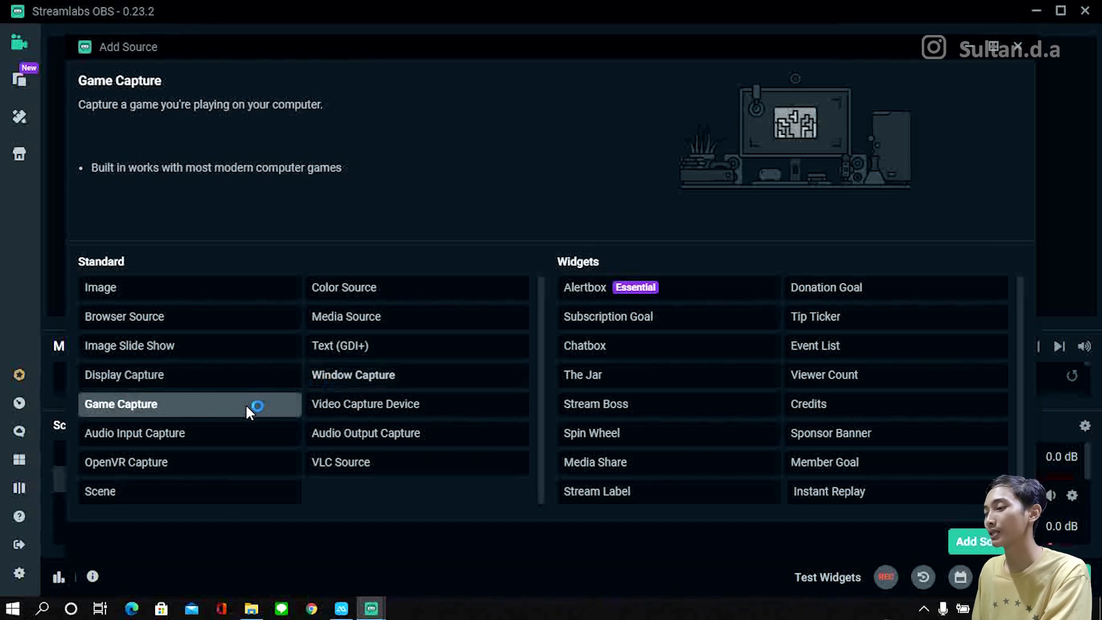
left_click(376, 380)
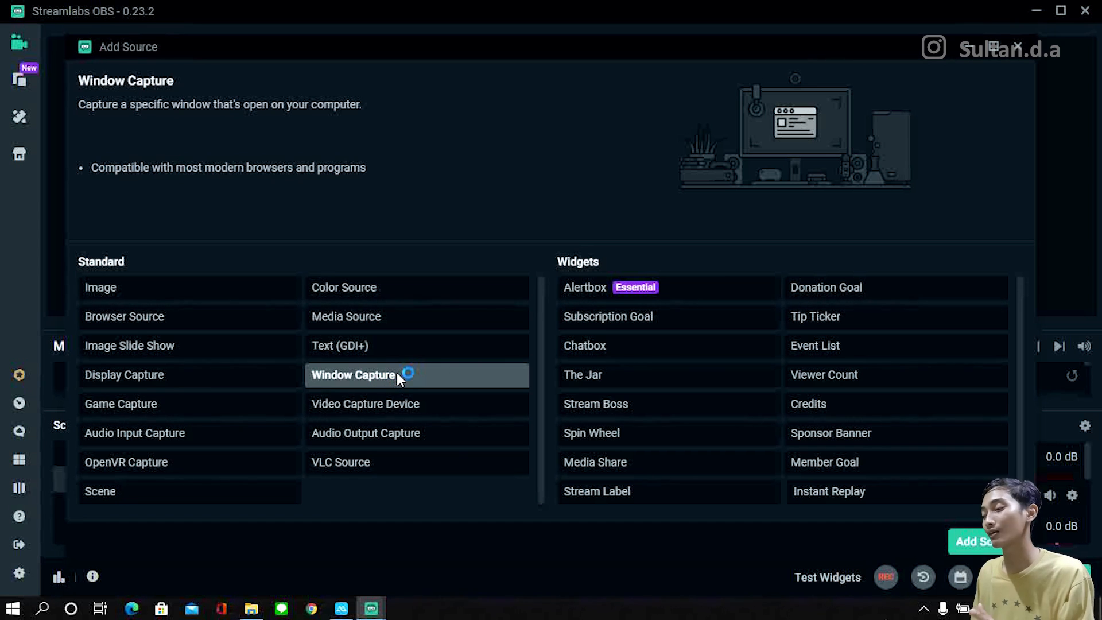
left_click(230, 379)
left_click(343, 381)
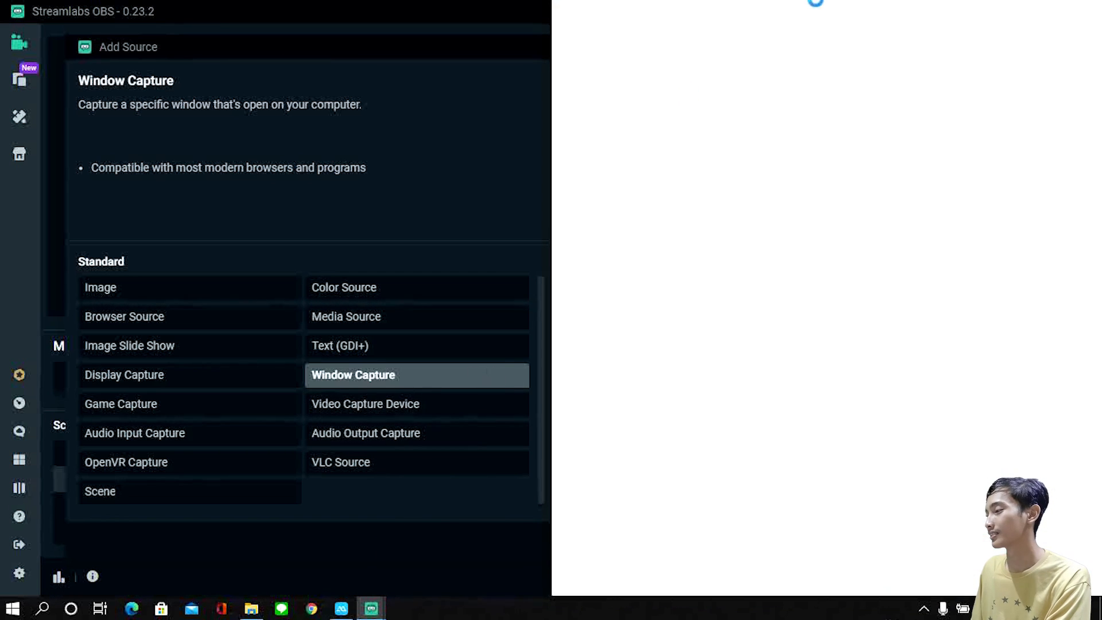
Step: Add a Window Capture source to the live streaming scene that captures the "New Tab - Google Chrome" window
left_click(390, 379)
left_click(969, 542)
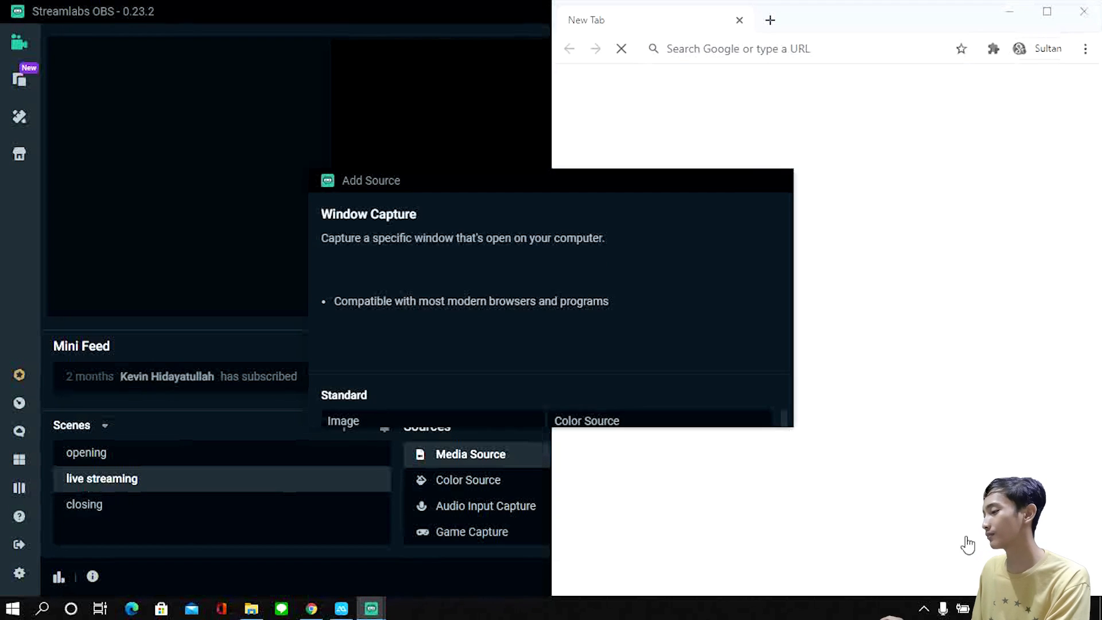
left_click(735, 410)
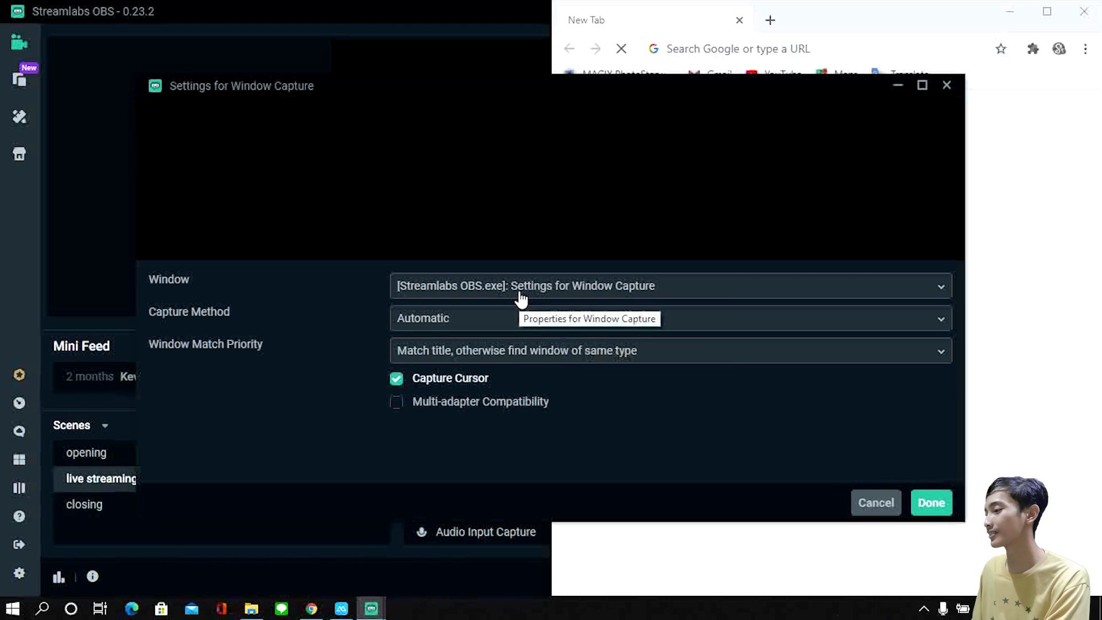
left_click(520, 298)
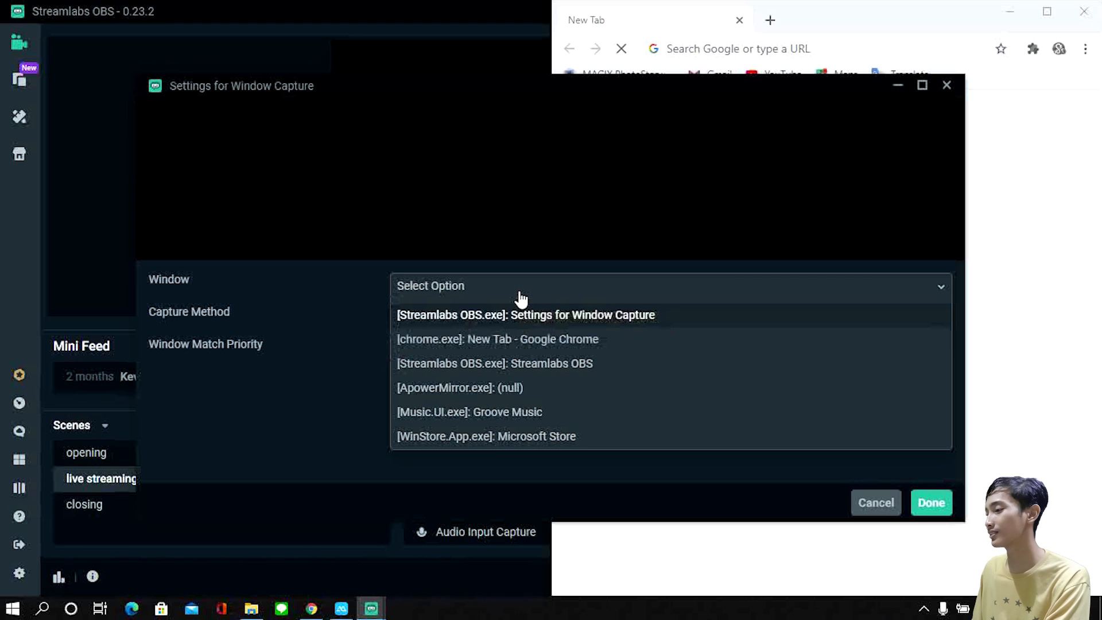
left_click(521, 339)
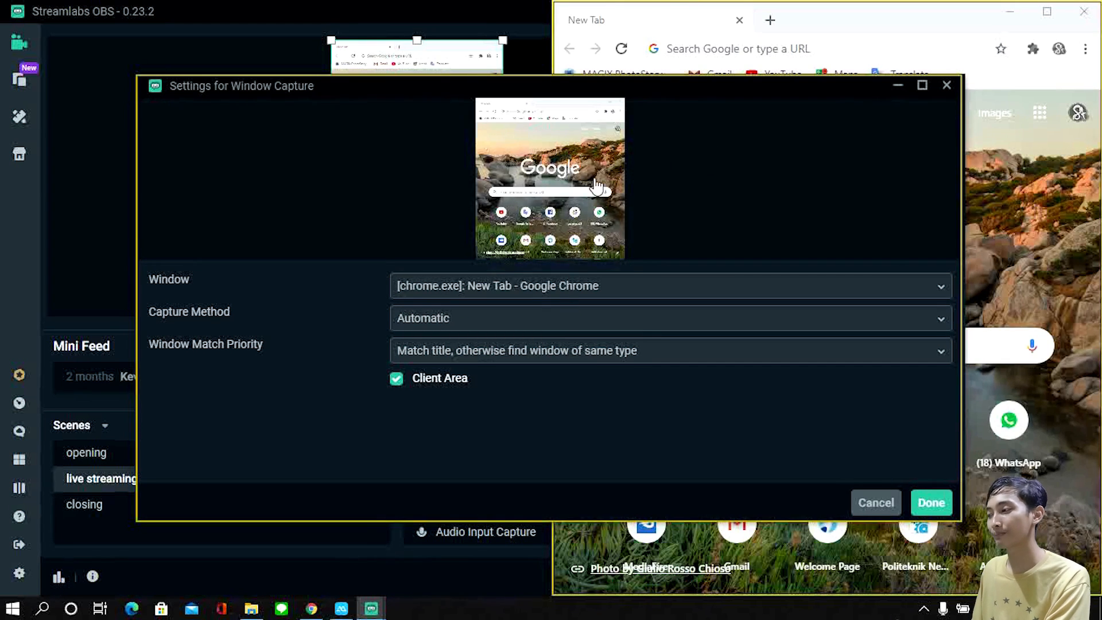
left_click(576, 357)
left_click(336, 377)
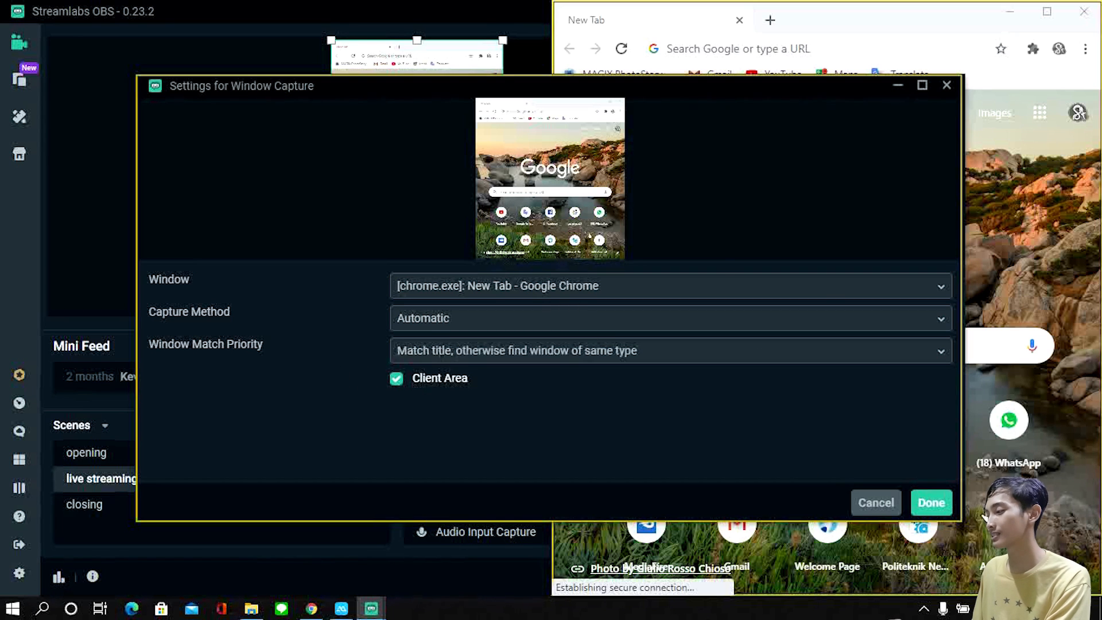
left_click(929, 503)
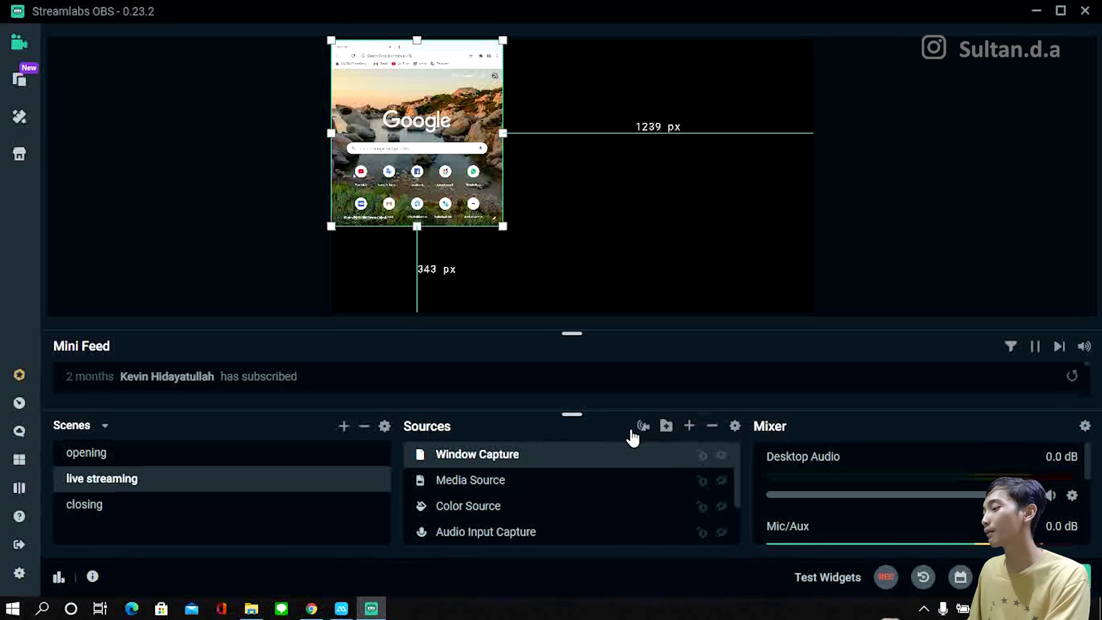
Step: Hide the Window Capture source, and compare the descriptions of the Audio Output Capture, VLC Source and Media Source types
left_click(719, 454)
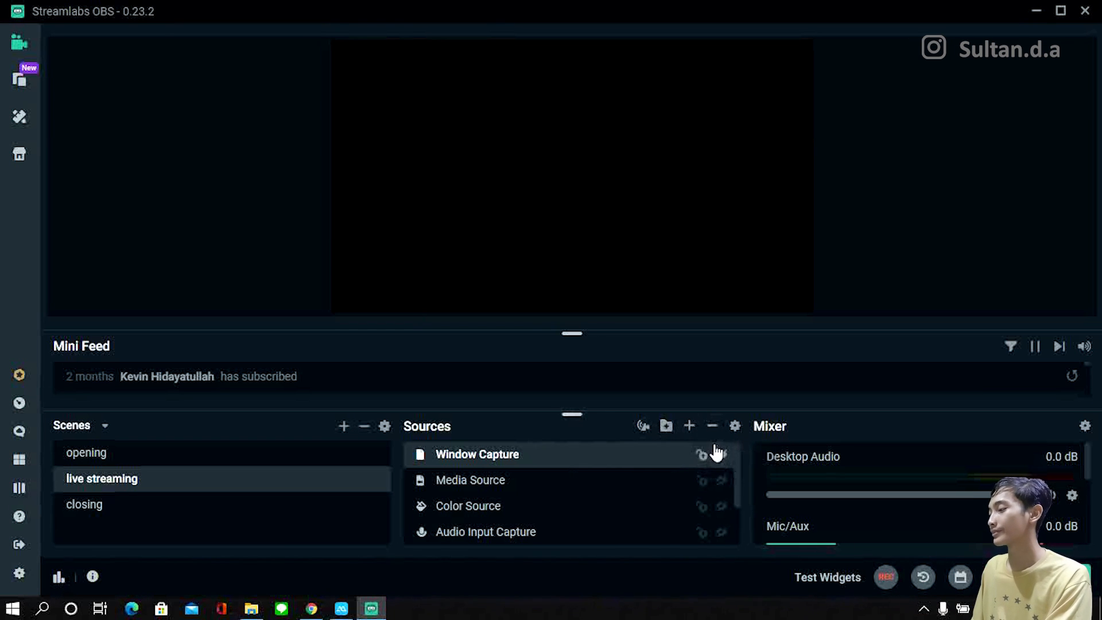
left_click(688, 428)
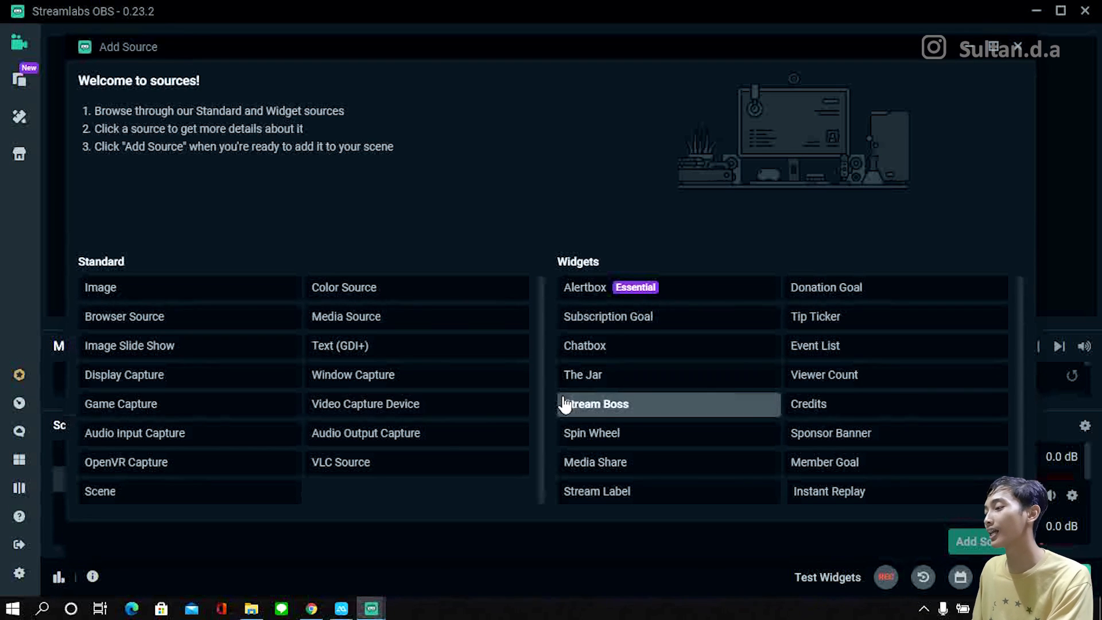
left_click(410, 436)
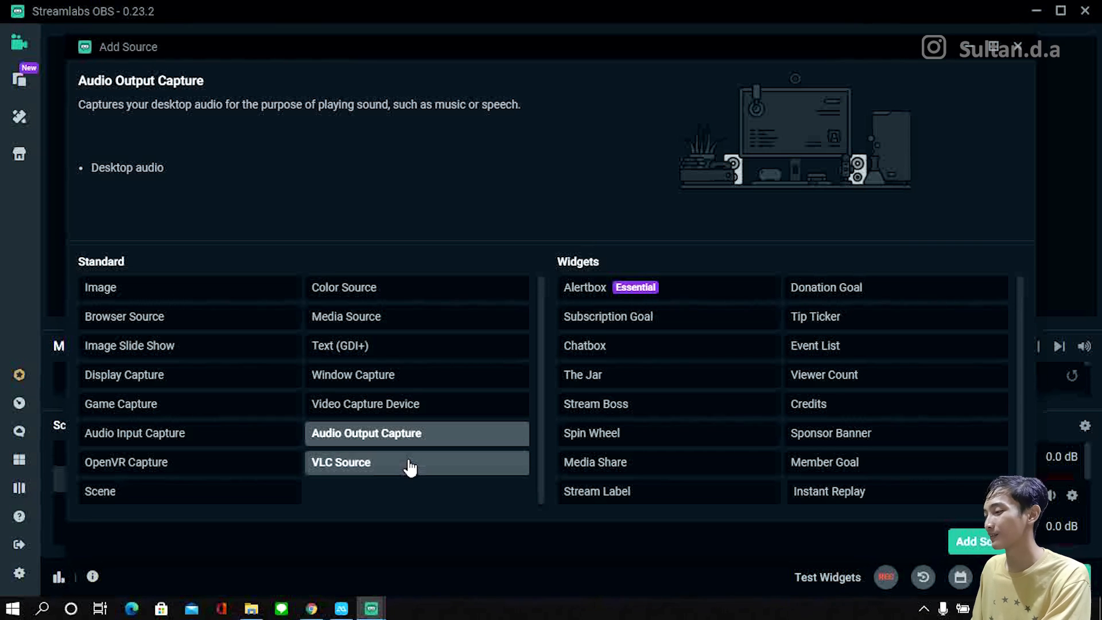
left_click(408, 465)
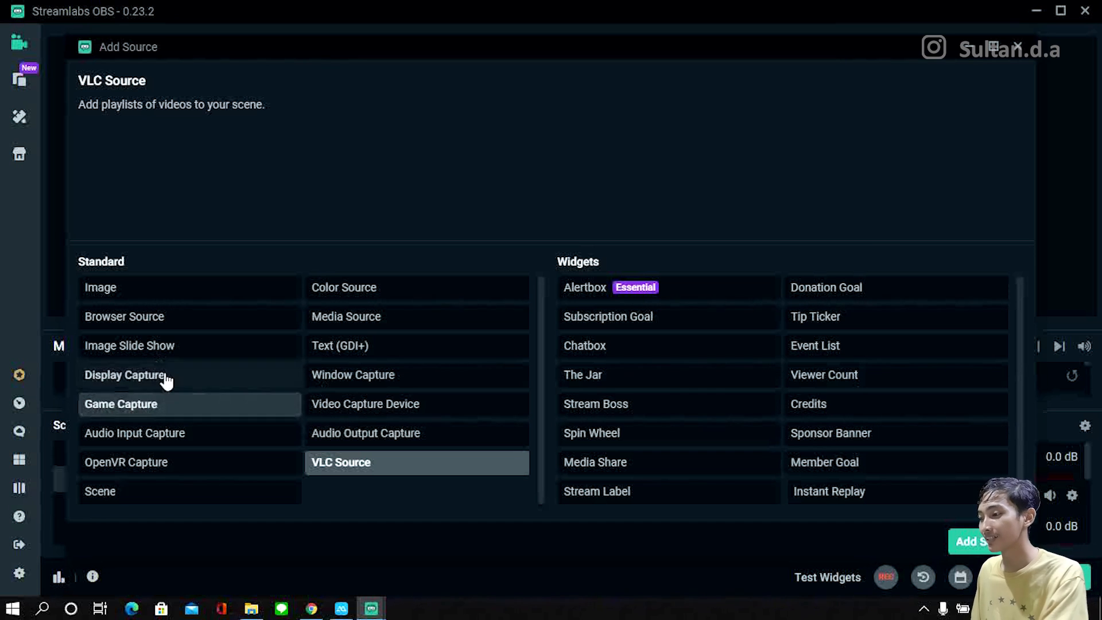
left_click(357, 323)
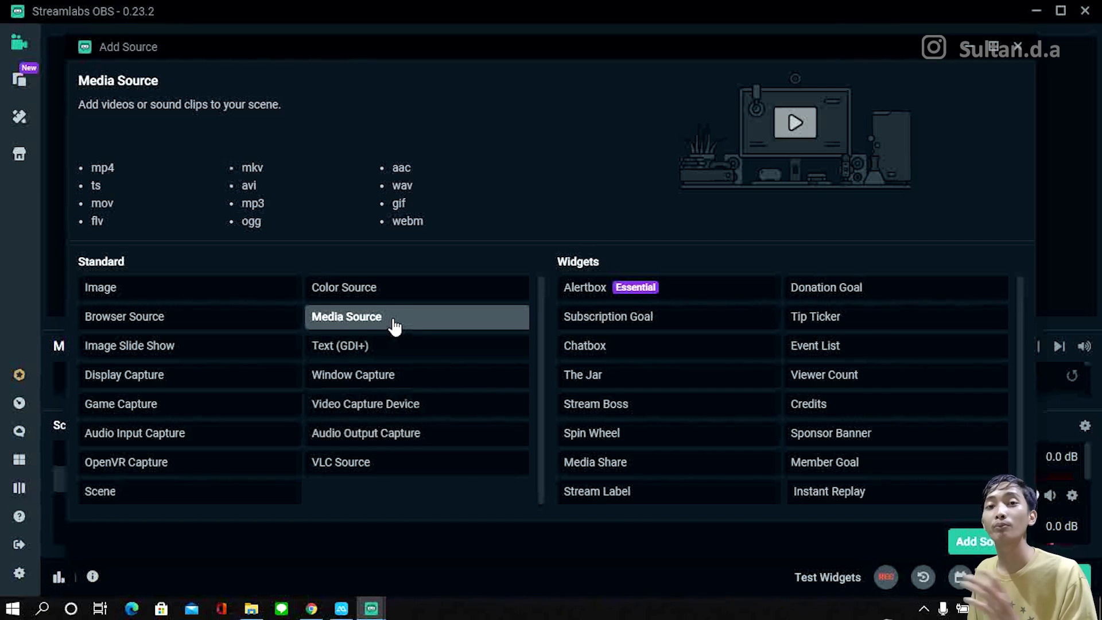
left_click(373, 470)
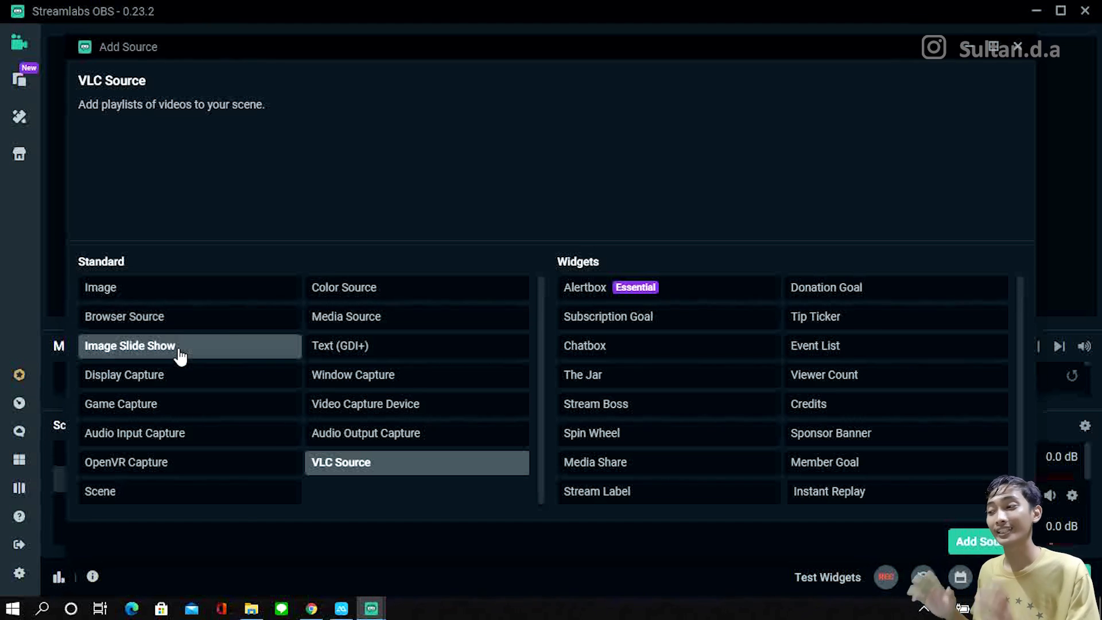
left_click(1018, 48)
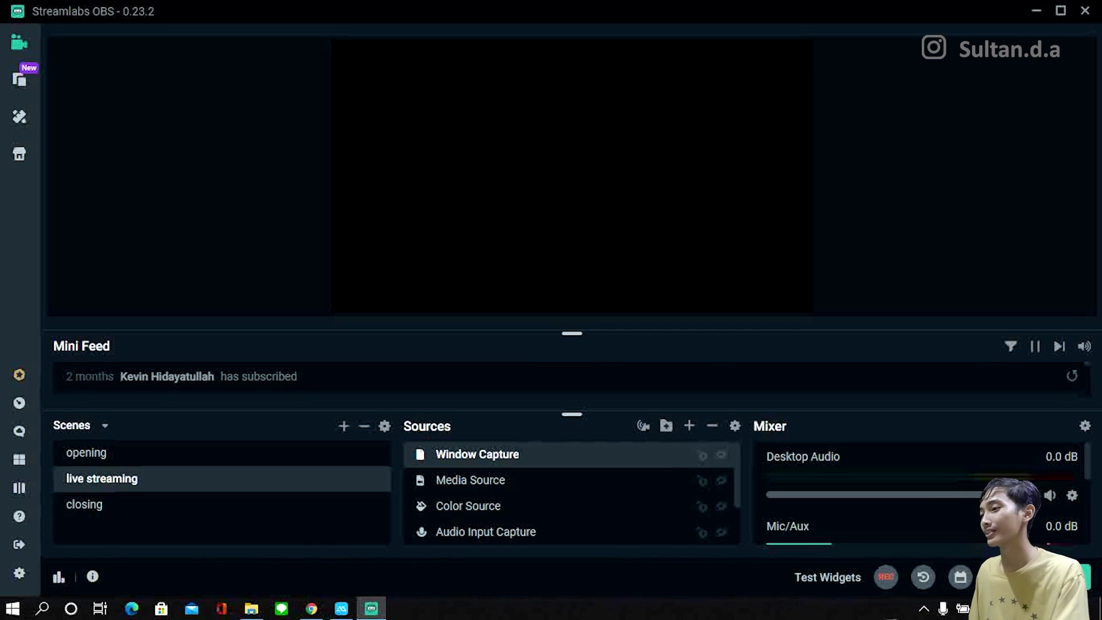
Step: In the stream settings, use the Streaming Services stream type and set the service to YouTube / YouTube Gaming
left_click(20, 573)
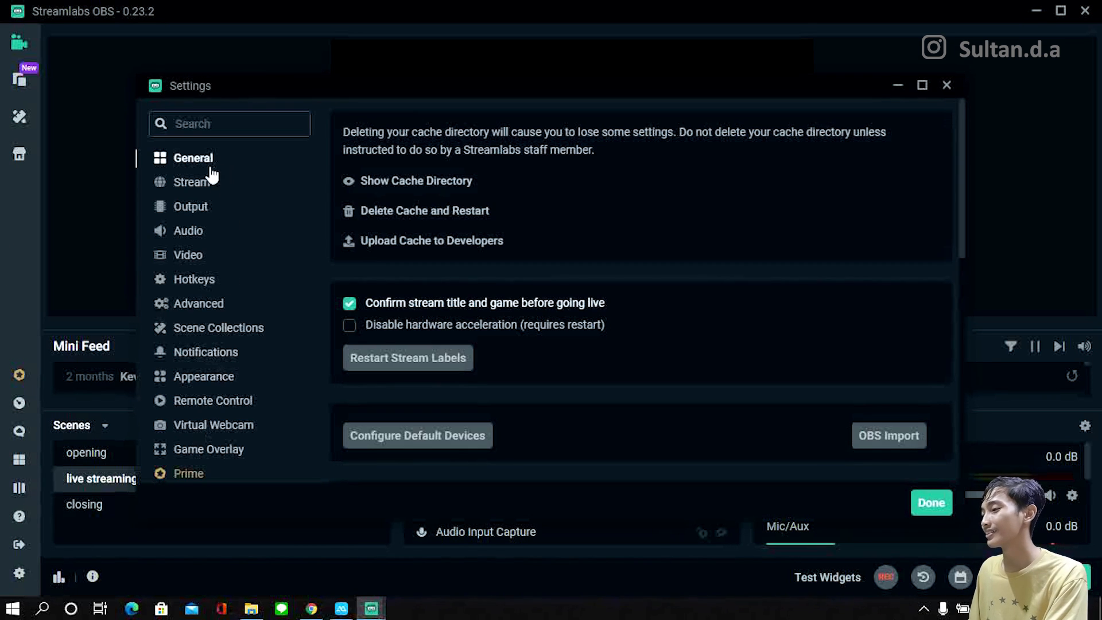
left_click(192, 182)
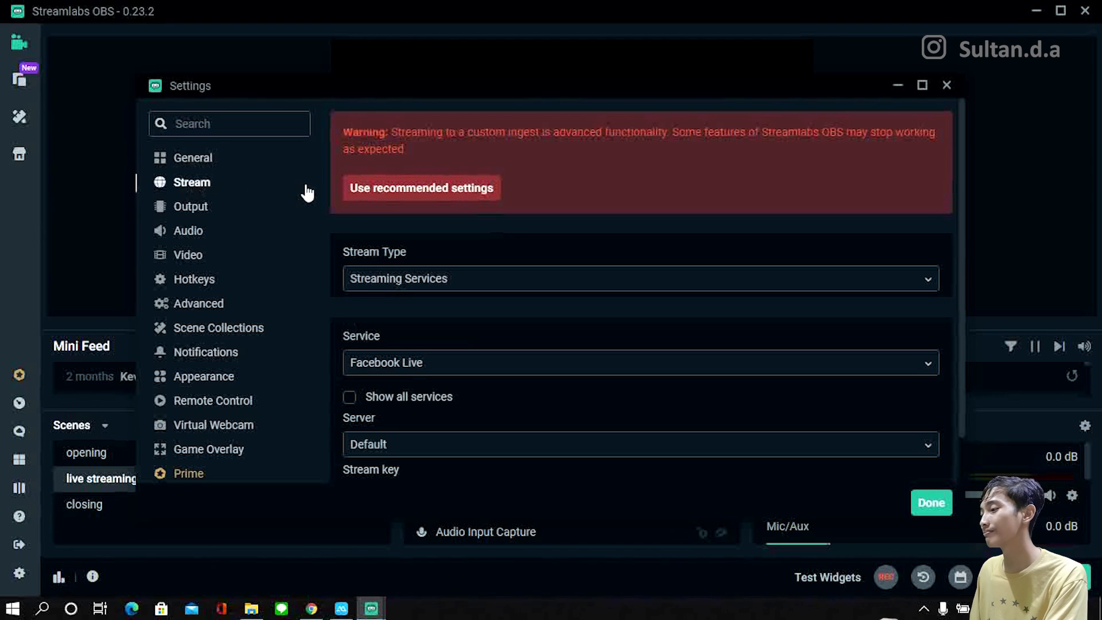
left_click(442, 278)
left_click(423, 310)
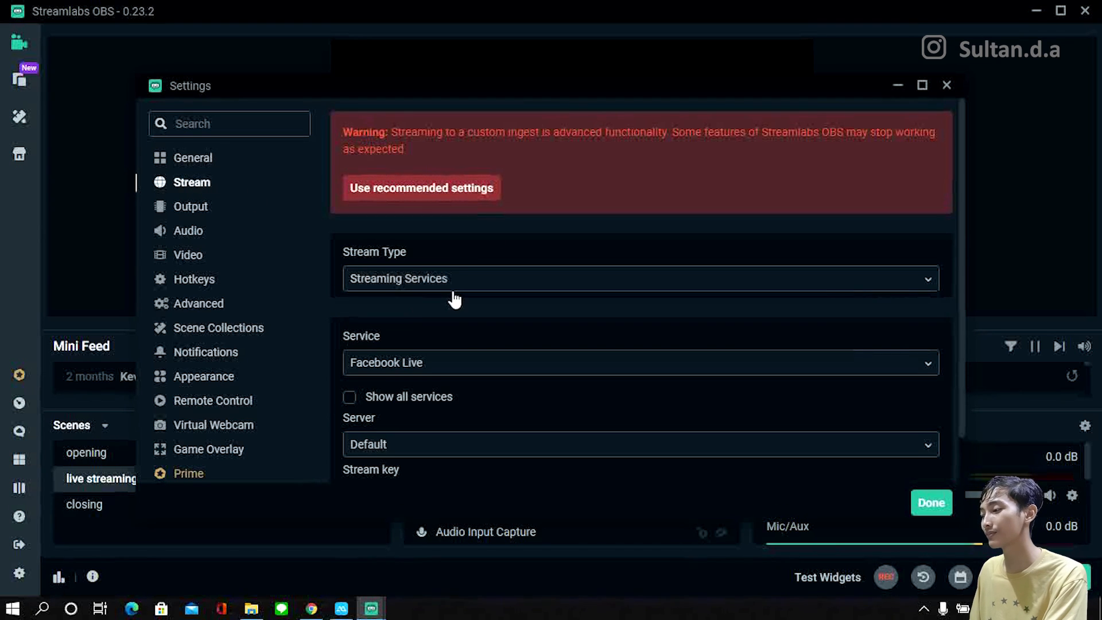
left_click(405, 365)
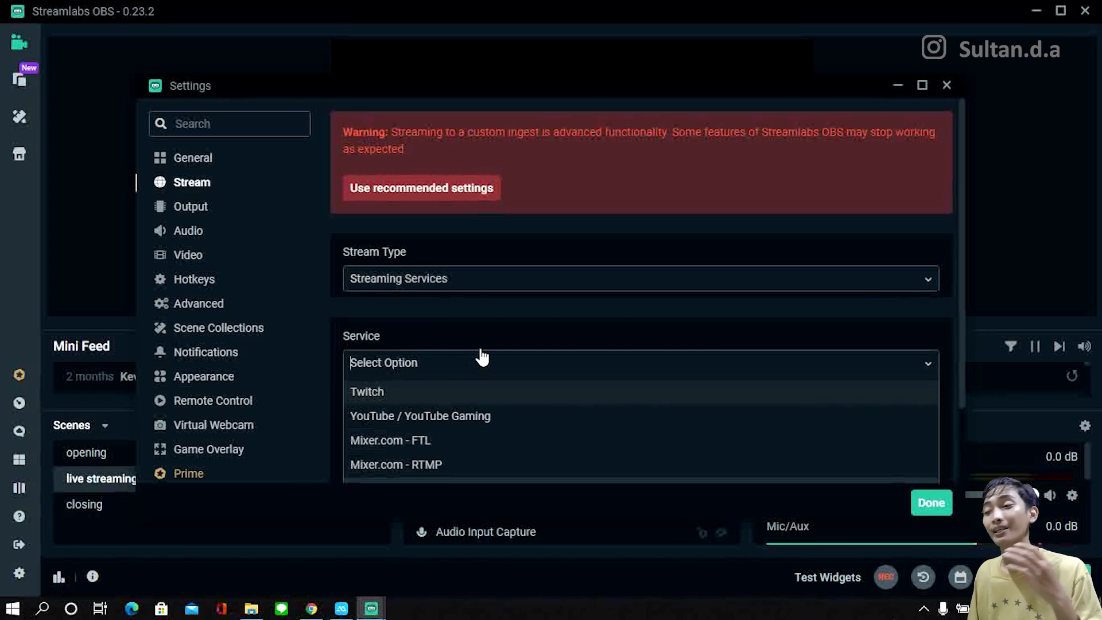
scroll(483, 356, "down", 2)
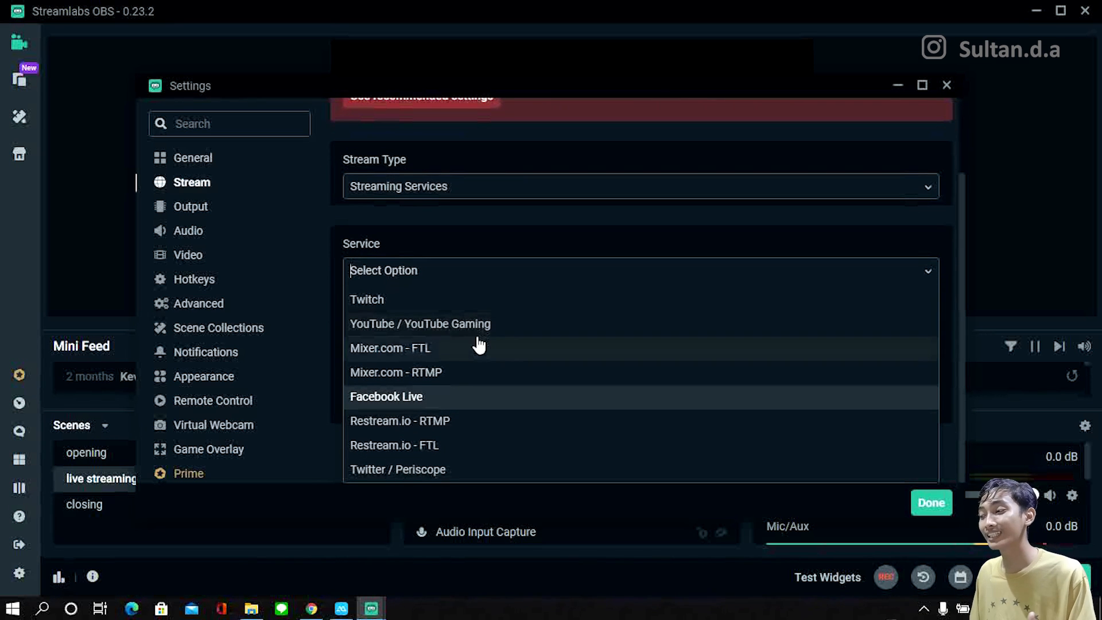
left_click(425, 321)
left_click(408, 304)
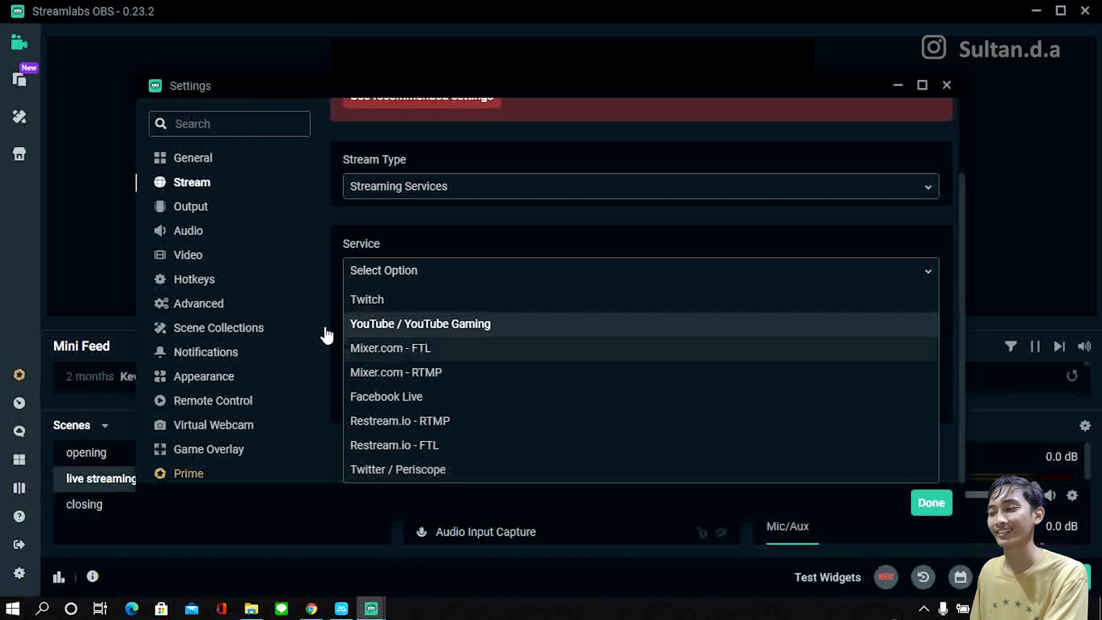
left_click(361, 323)
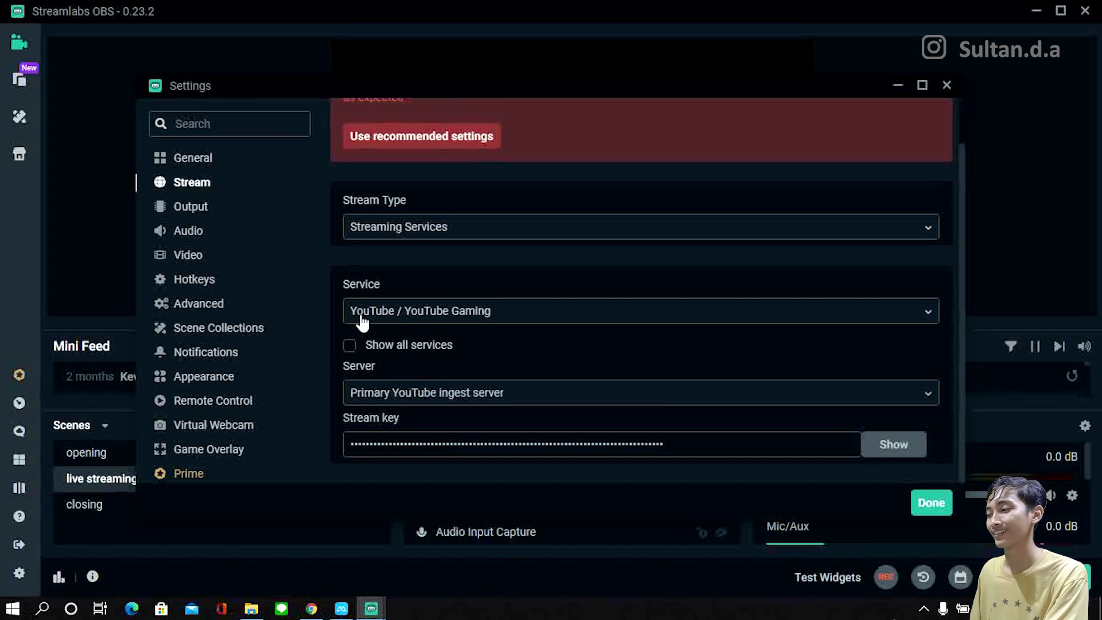
Step: Check the server and service choices offered for streaming to YouTube
left_click(469, 394)
left_click(534, 374)
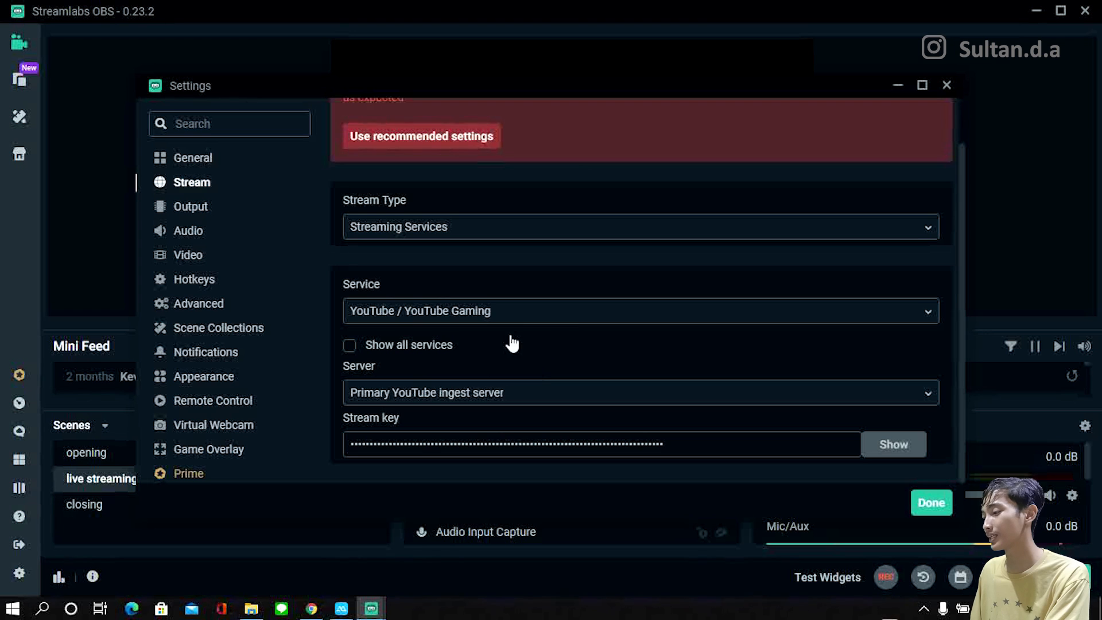
left_click(439, 315)
left_click(443, 333)
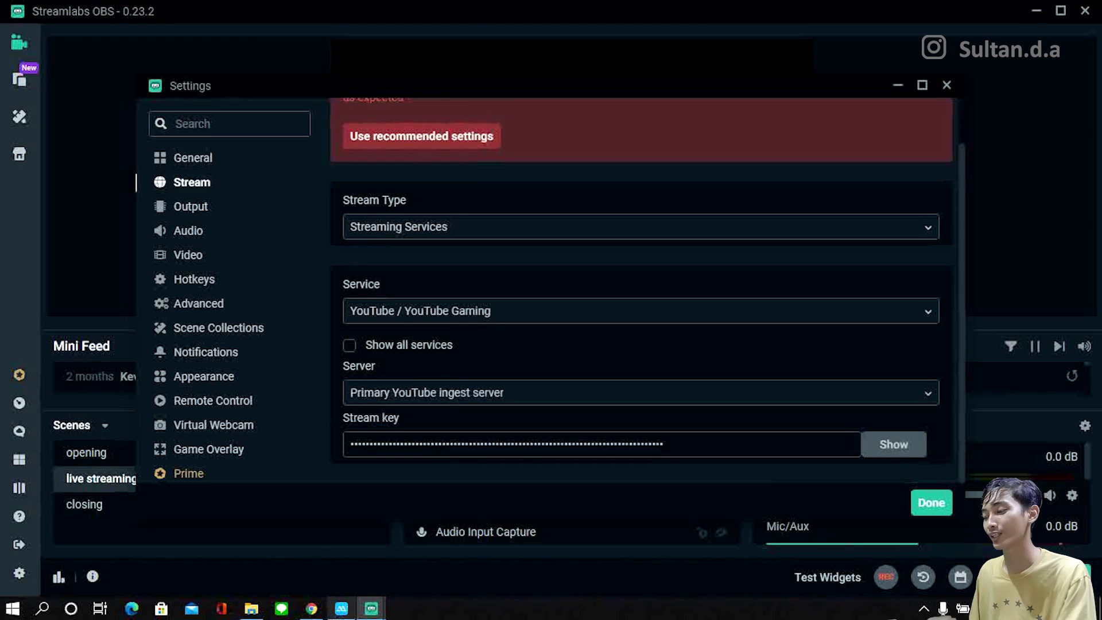
Step: Switch to Chrome, open YouTube's Go live page in YouTube Studio, and maximize the browser window
left_click(311, 608)
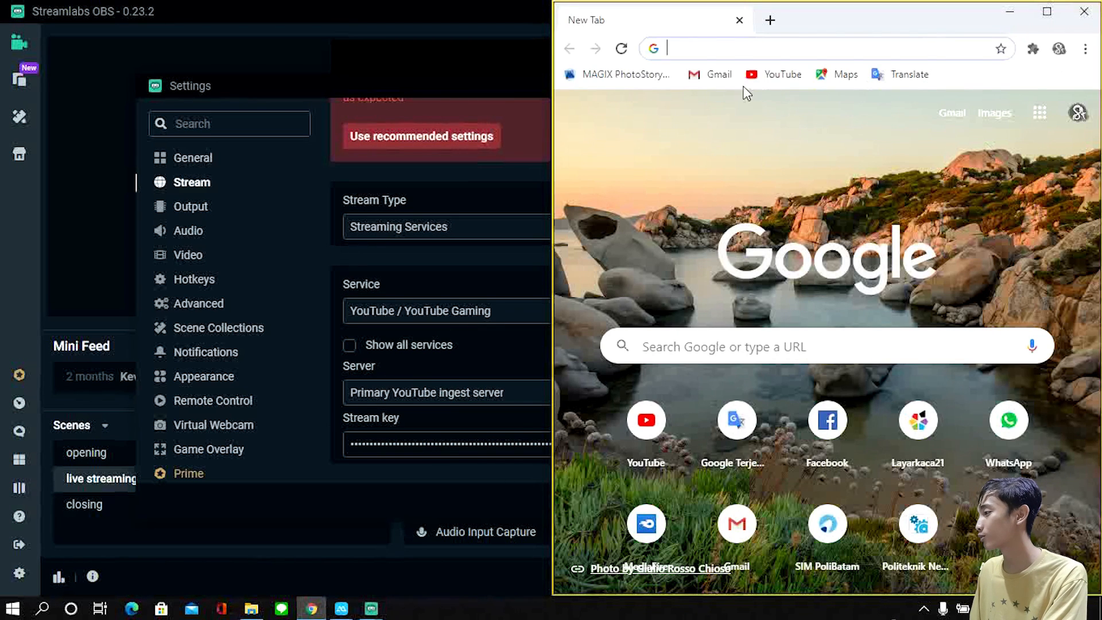
left_click(751, 74)
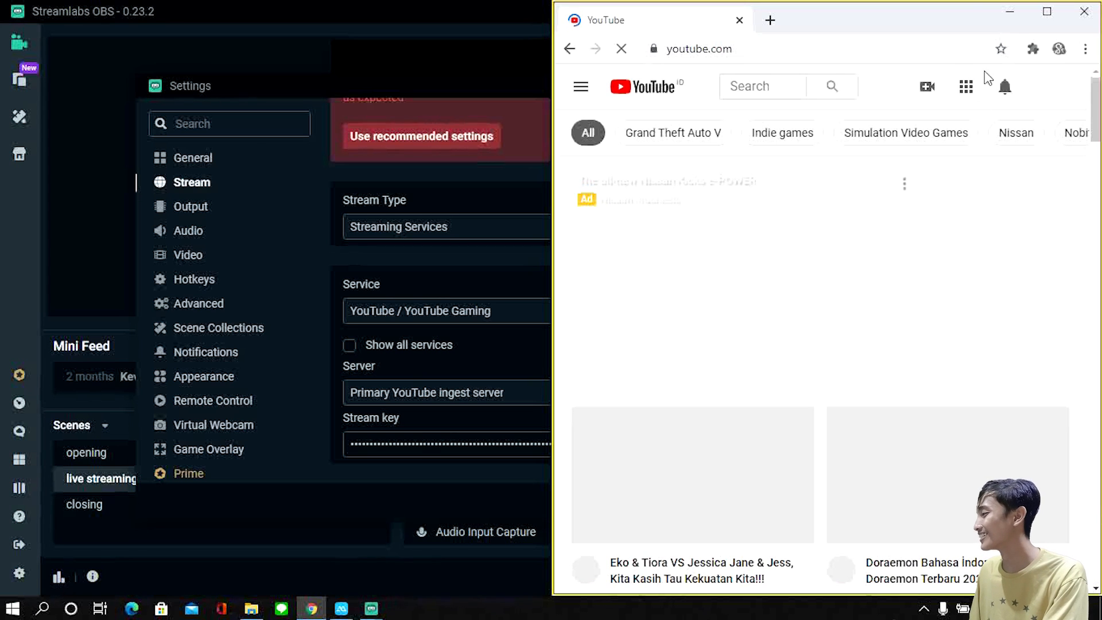
left_click(924, 92)
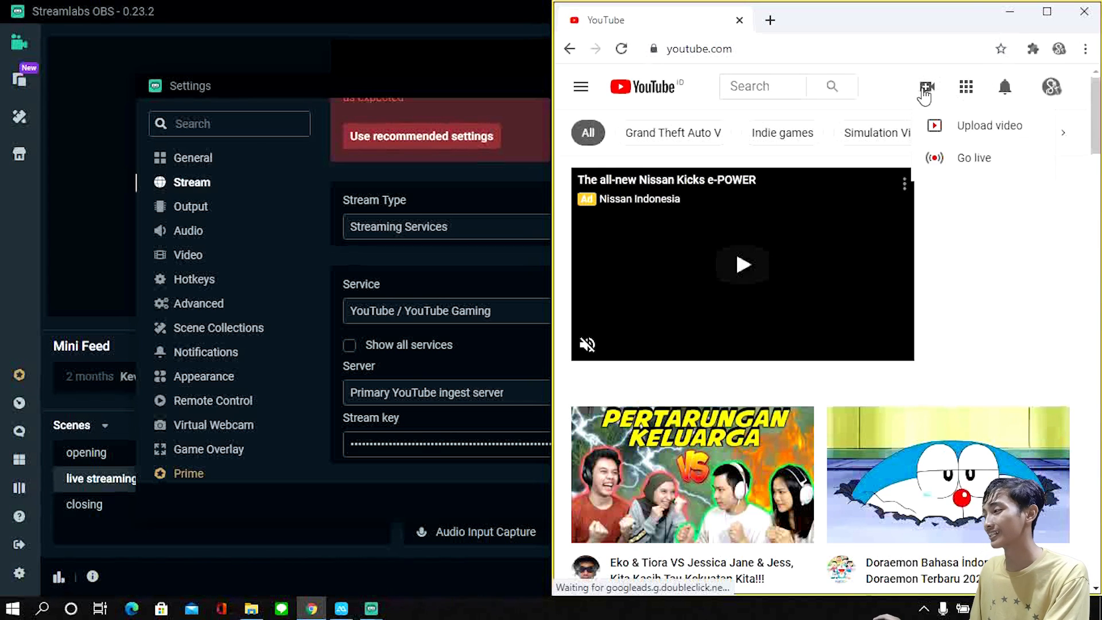
left_click(976, 160)
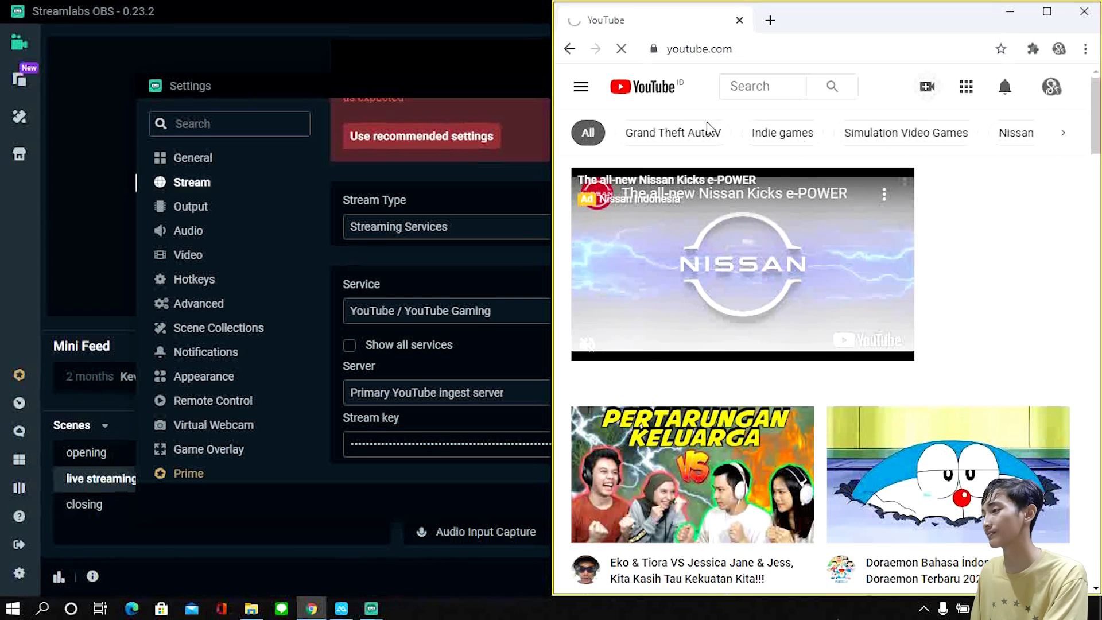
left_click(447, 93)
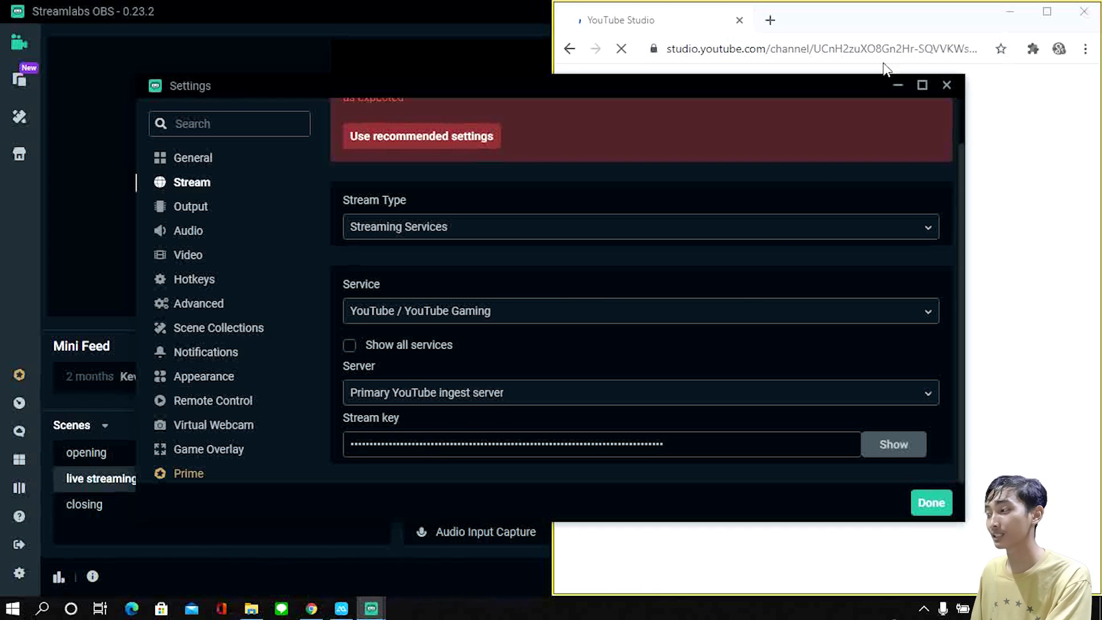
left_click(908, 22)
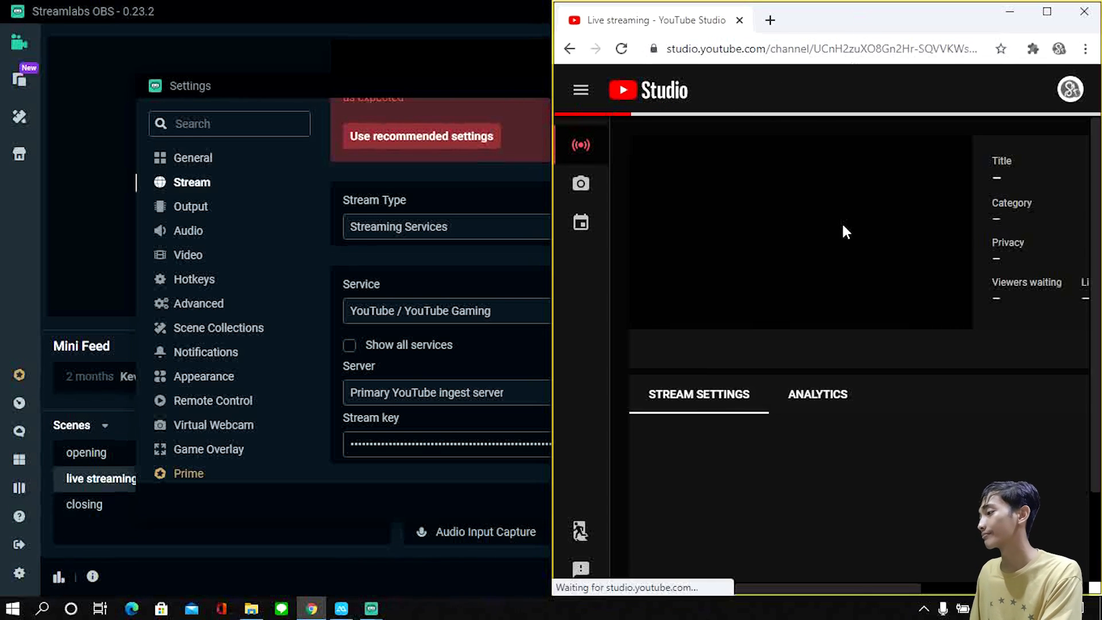
left_click_drag(990, 13, 727, 6)
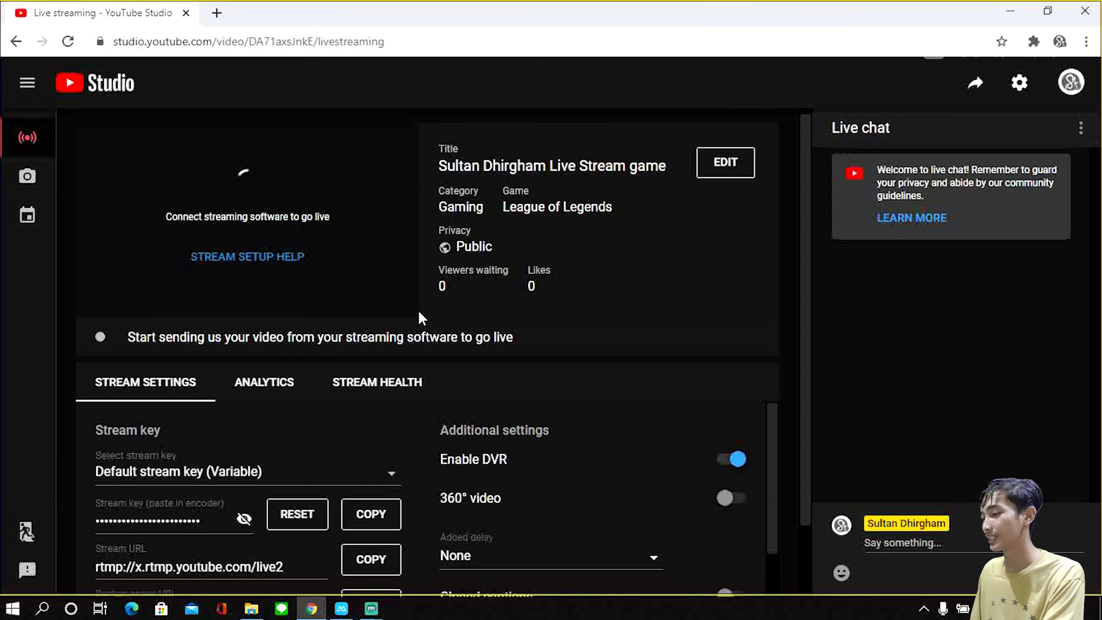
Step: Copy the stream key from YouTube Studio's stream settings and paste it over the existing stream key in the Streamlabs OBS settings
scroll(402, 324, "down", 1)
scroll(143, 425, "down", 1)
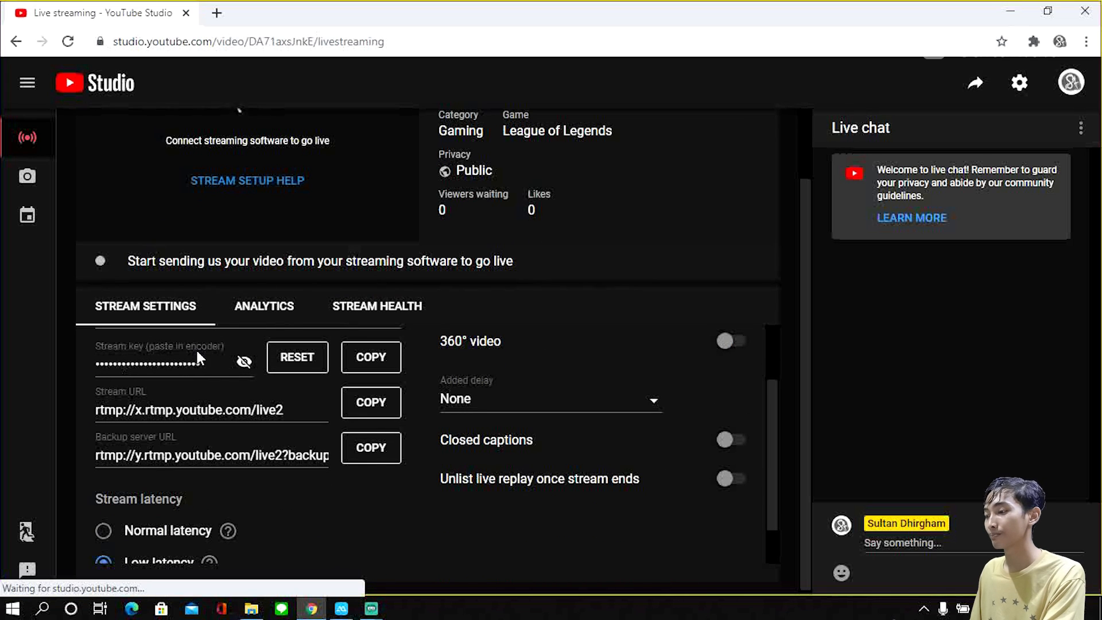
left_click(382, 357)
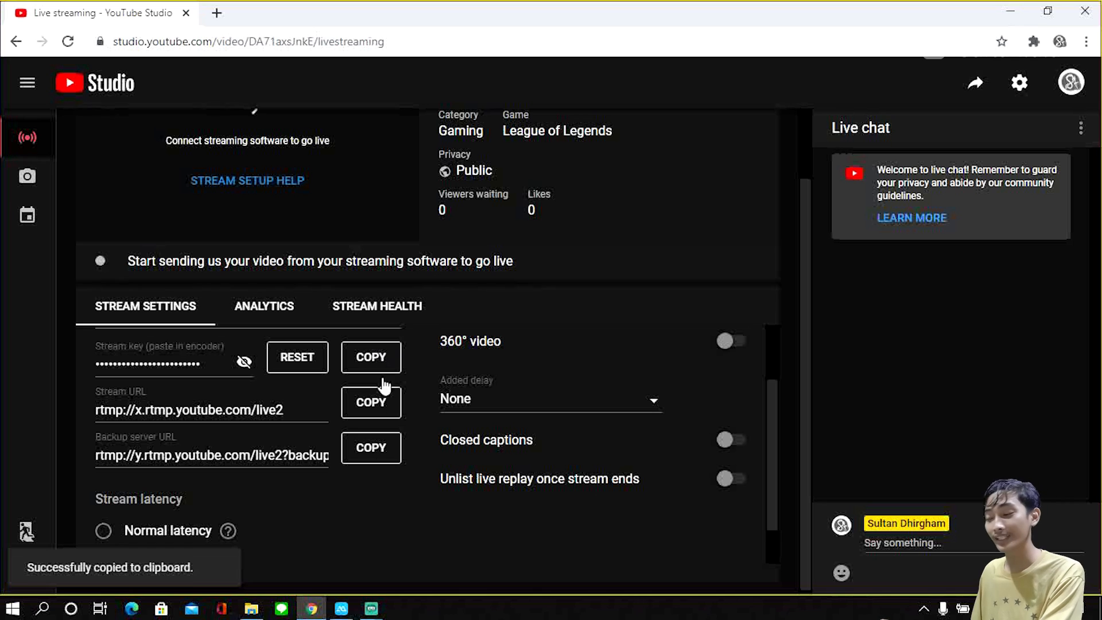
mouse_move(373, 612)
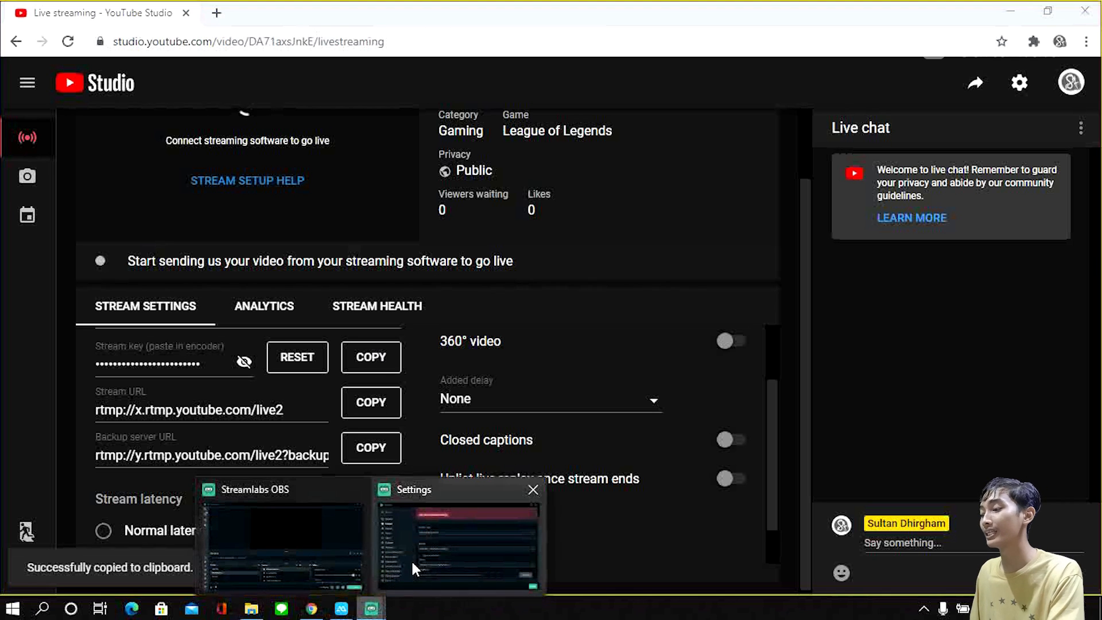
left_click(413, 555)
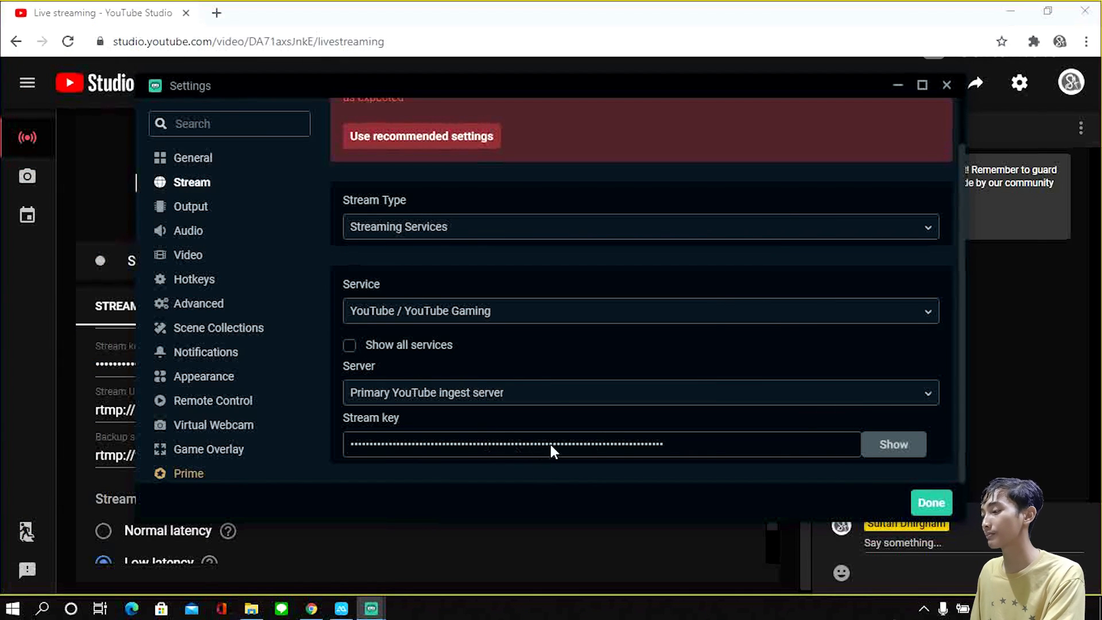
left_click_drag(712, 445, 353, 445)
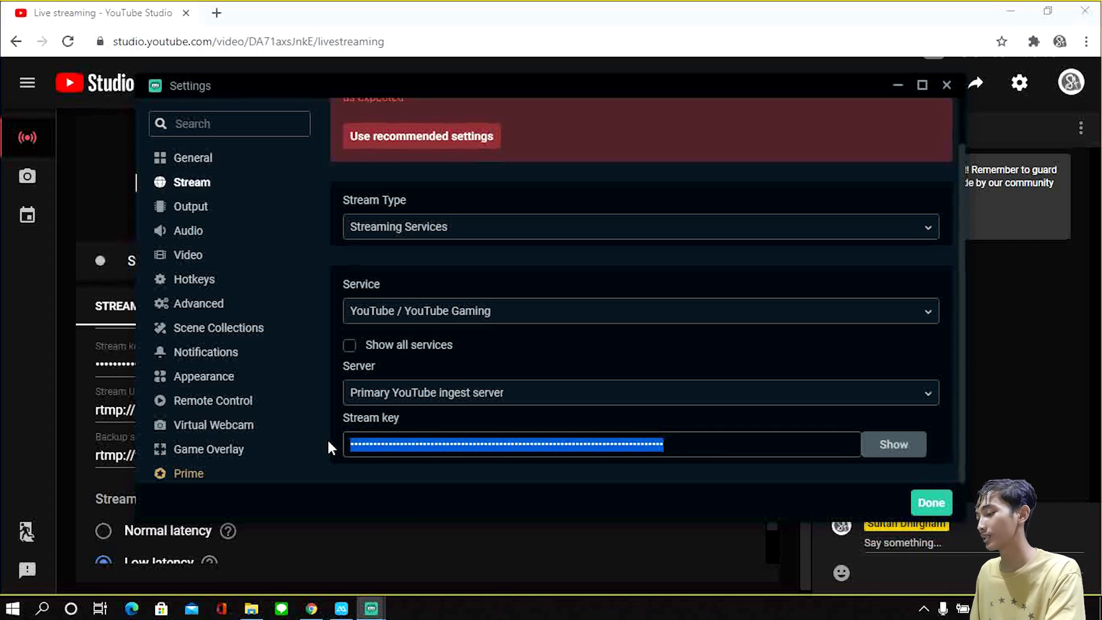
key("ctrl+v")
Step: Reveal the stream key in both Streamlabs OBS and YouTube Studio to compare them, and save the stream settings
left_click(883, 443)
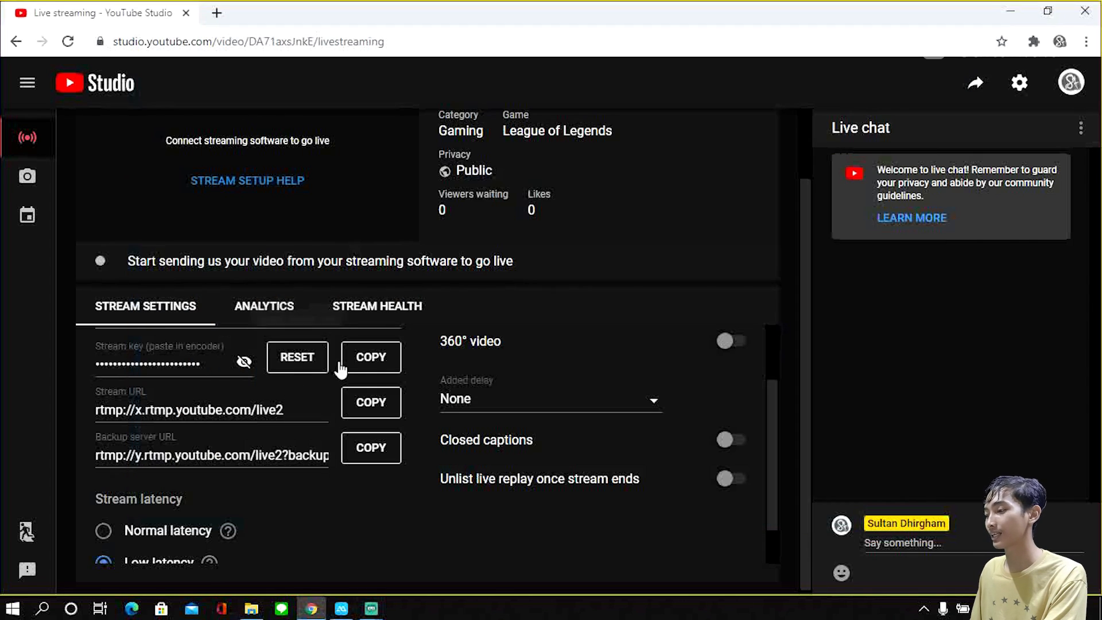
left_click(244, 362)
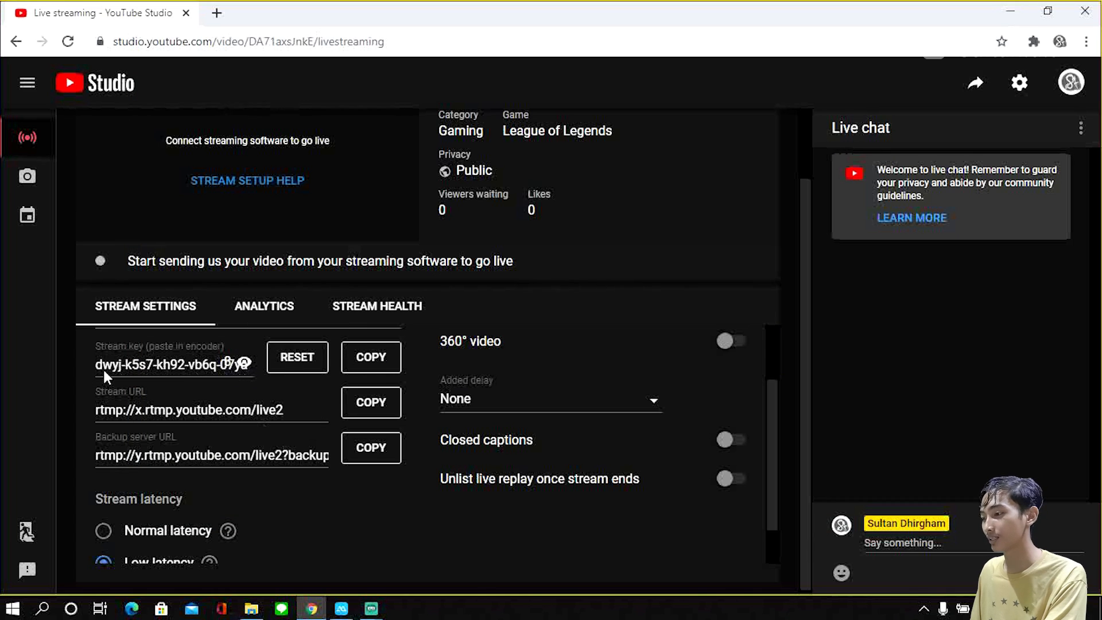
mouse_move(372, 608)
left_click(425, 549)
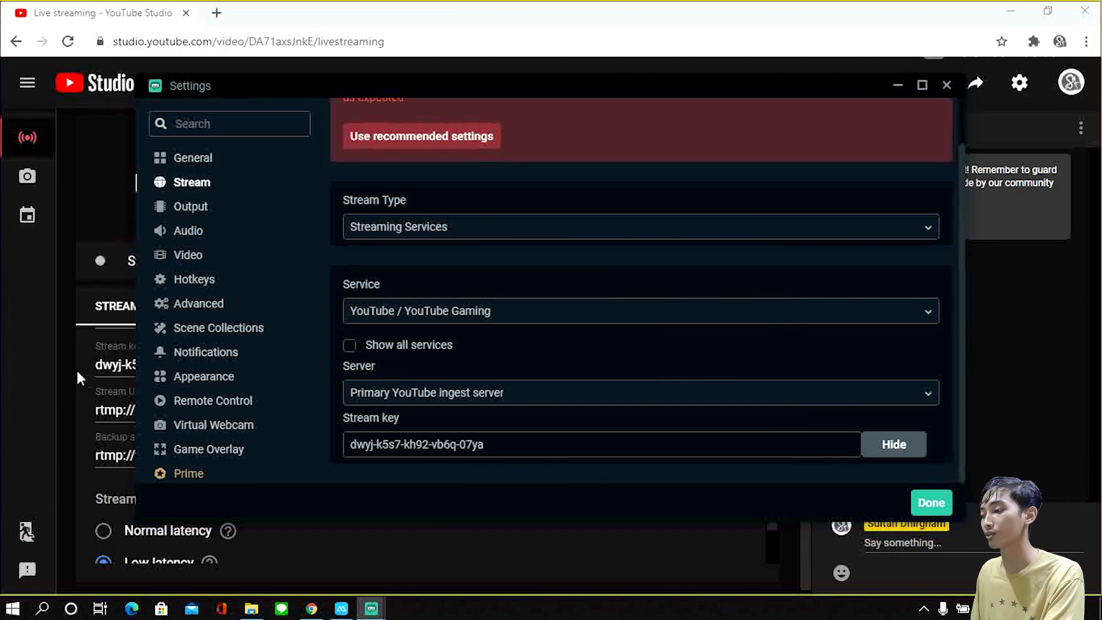
left_click(930, 503)
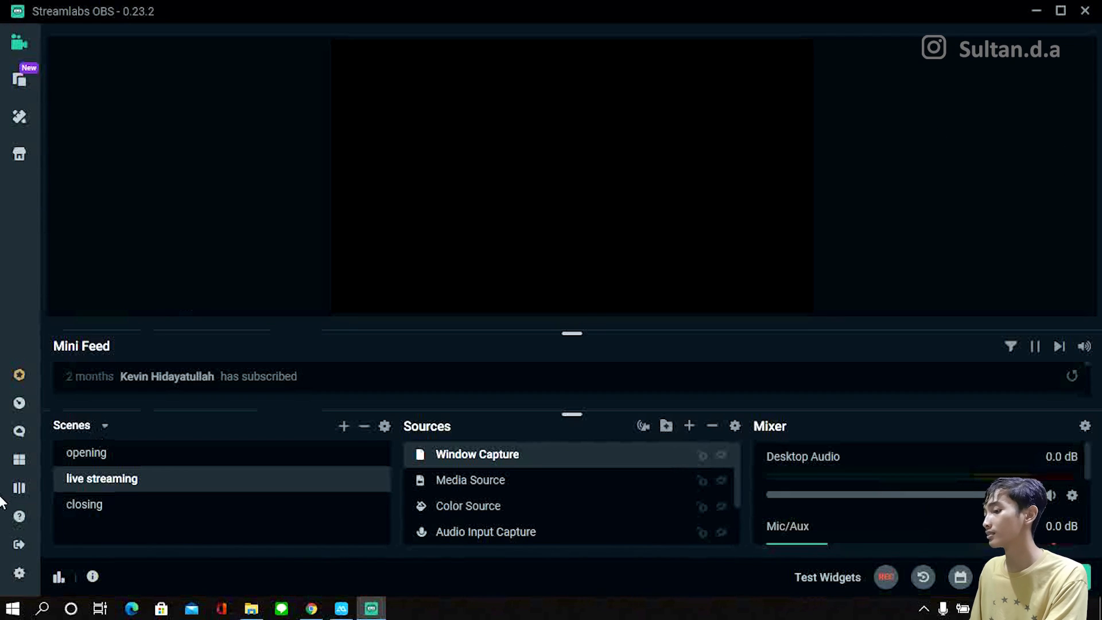
Step: Look over the live streaming scene's source list and the Audio and Output settings, and minimize the settings window
left_click(19, 573)
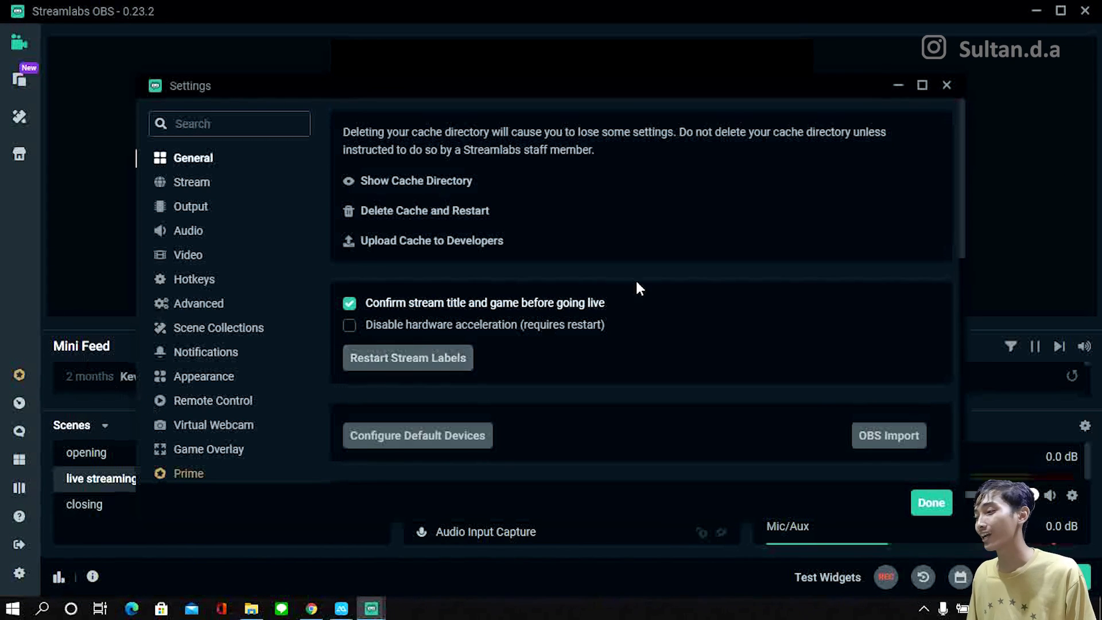
left_click(896, 84)
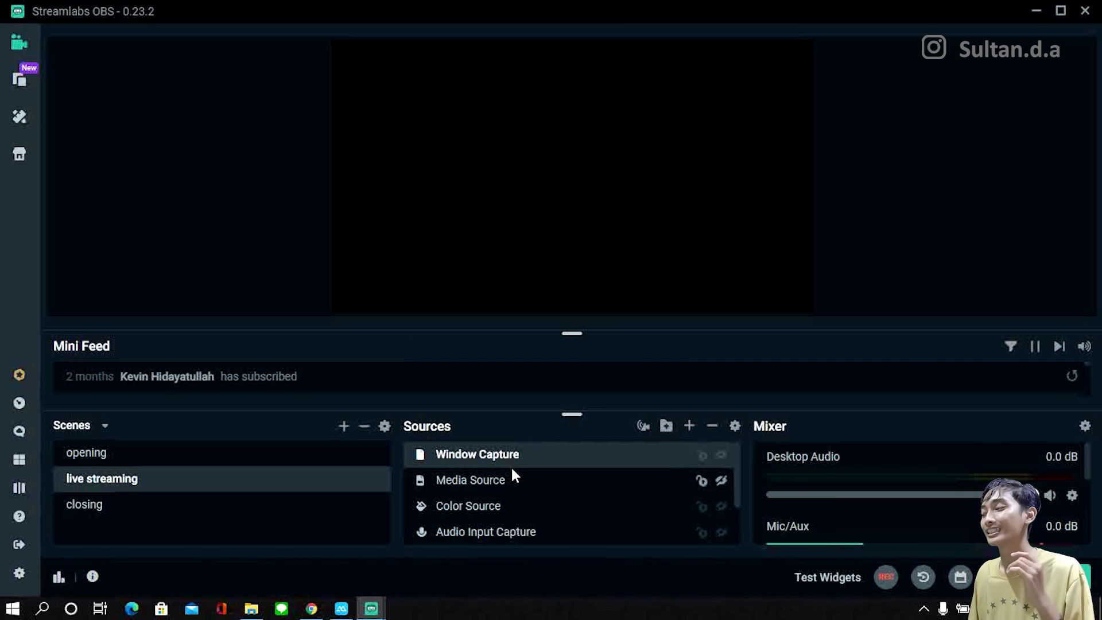
scroll(511, 466, "down", 2)
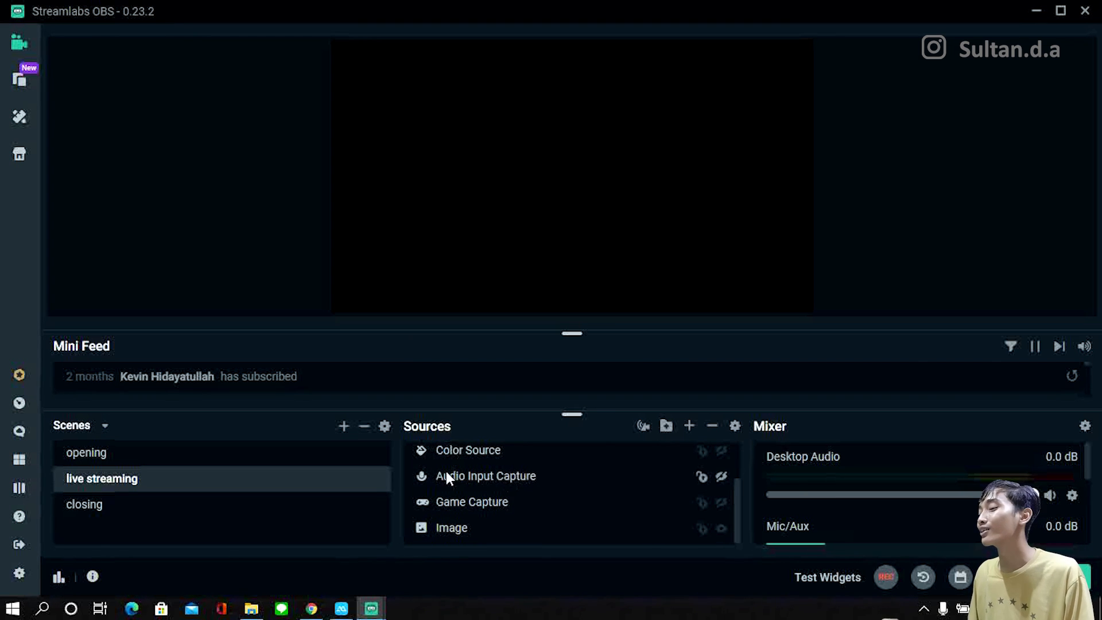
left_click(20, 573)
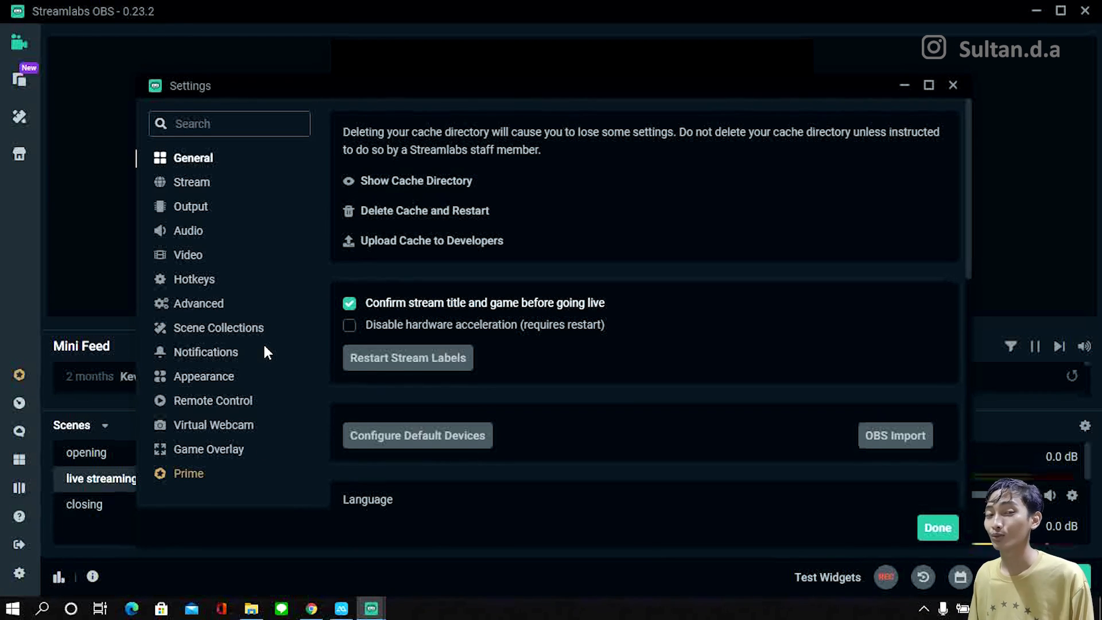
left_click(194, 229)
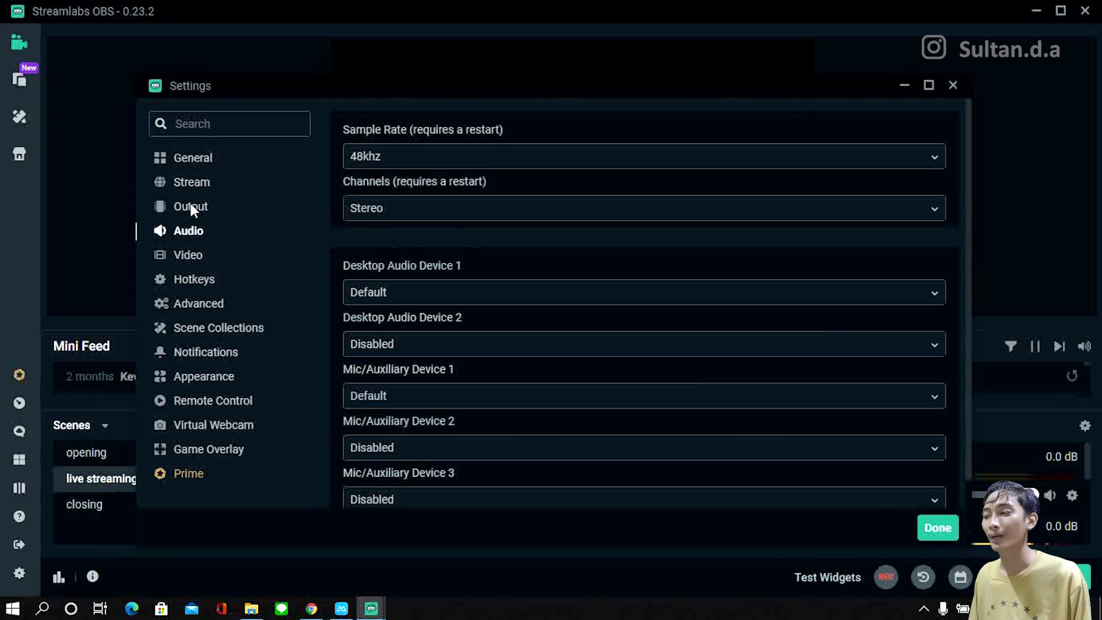
left_click(191, 205)
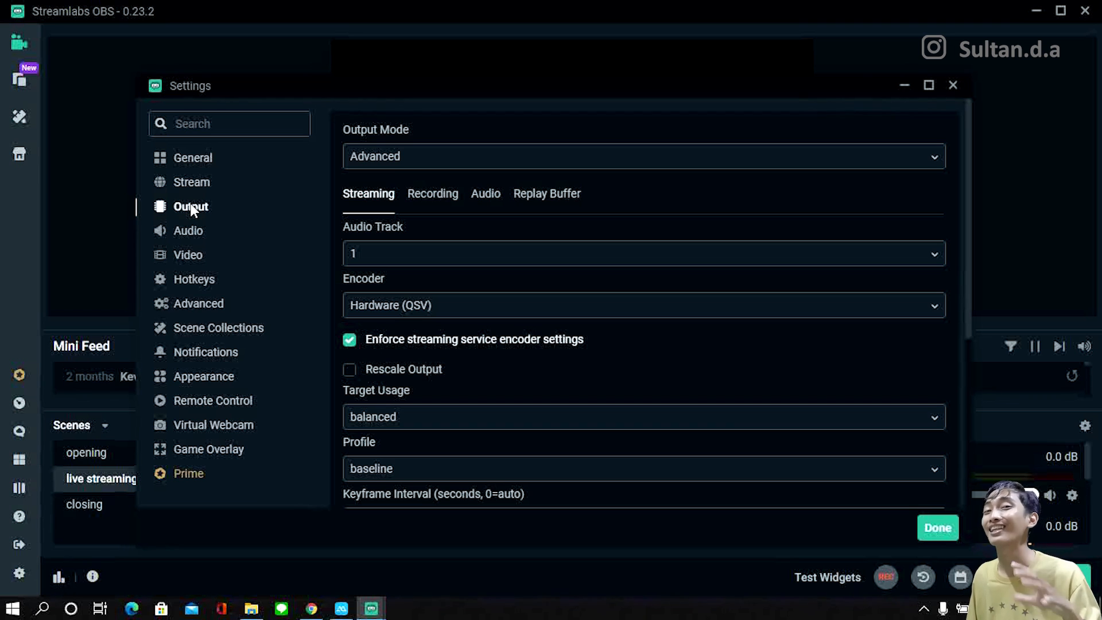
left_click(905, 86)
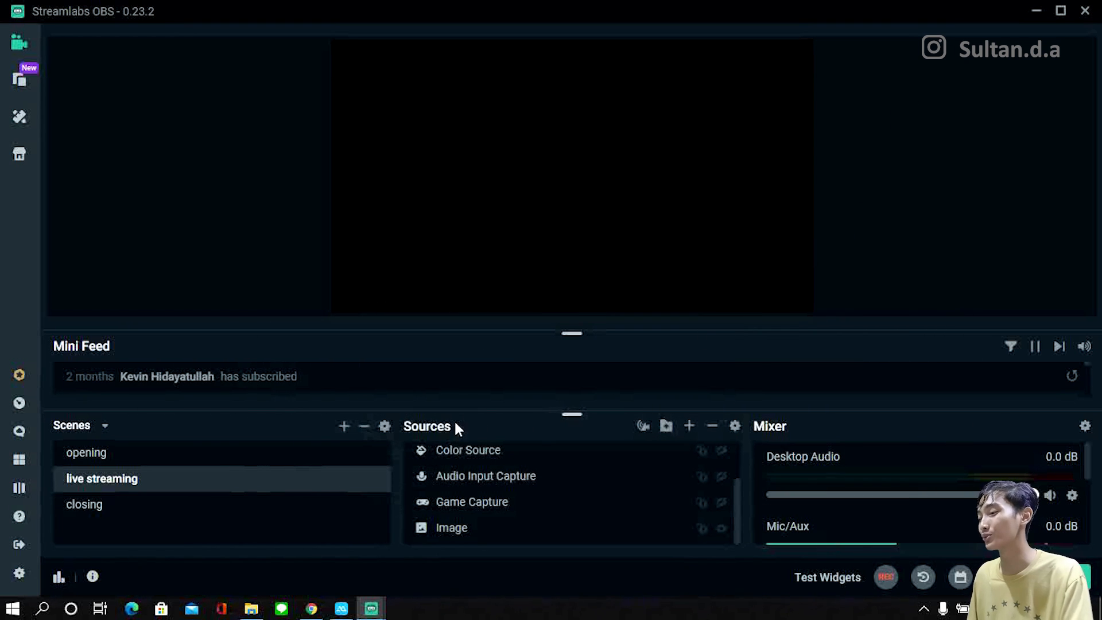